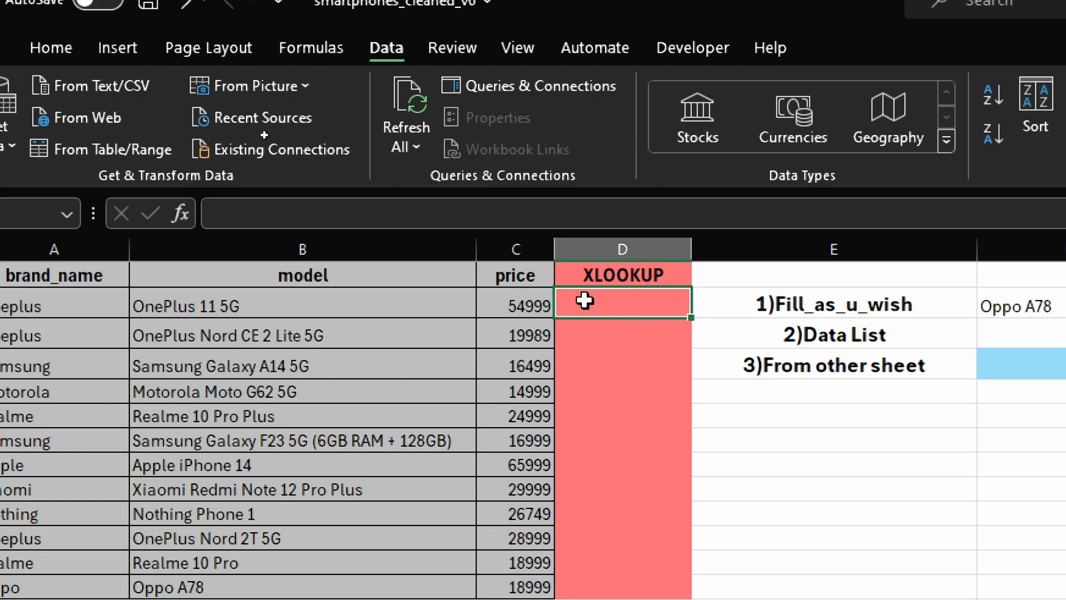
left_click(180, 210)
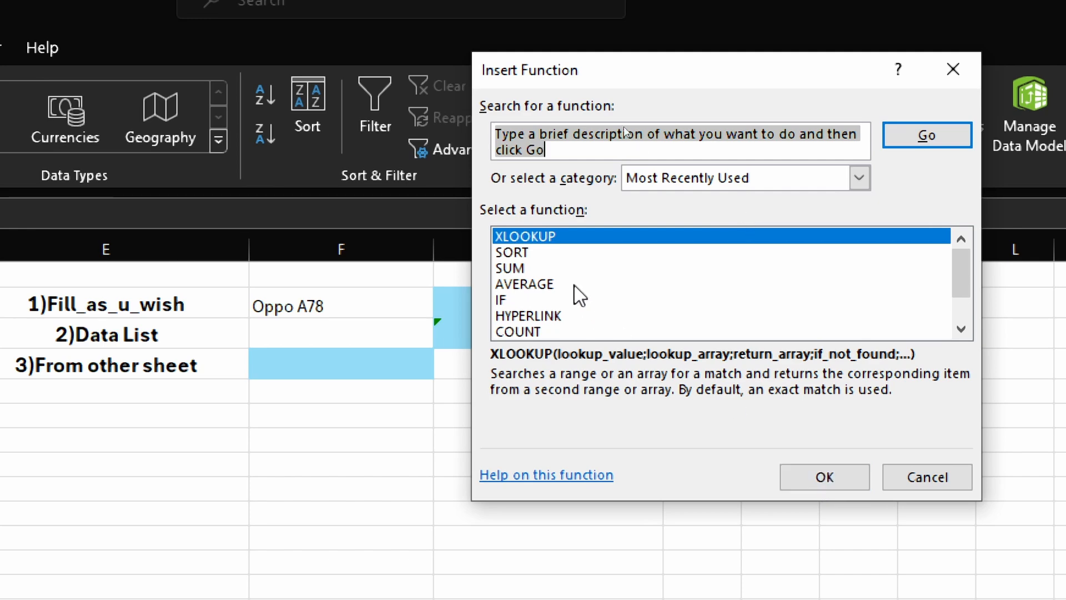
left_click(822, 478)
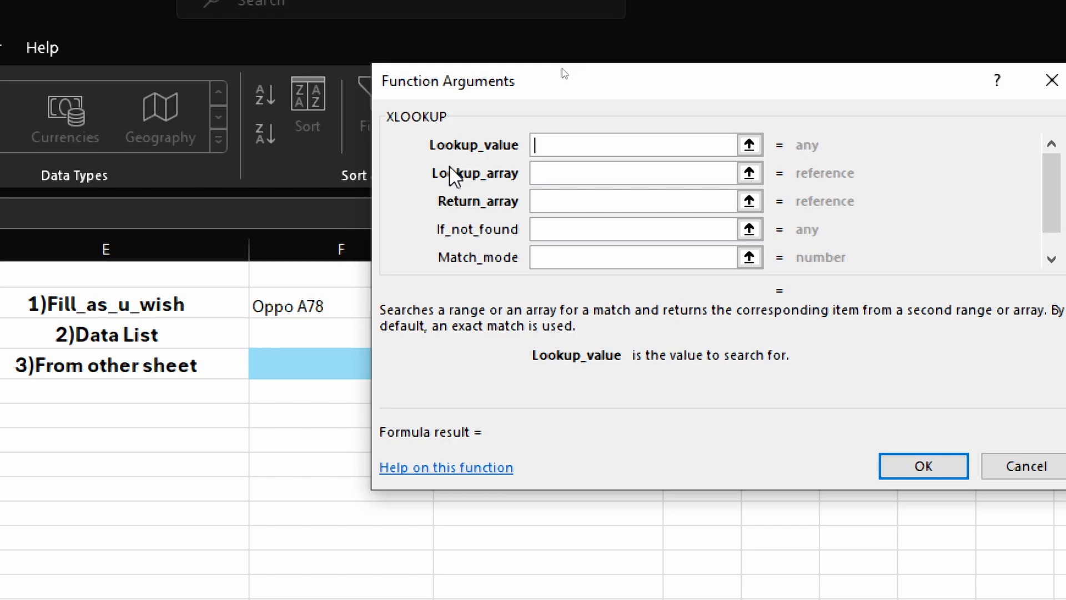
left_click(1047, 82)
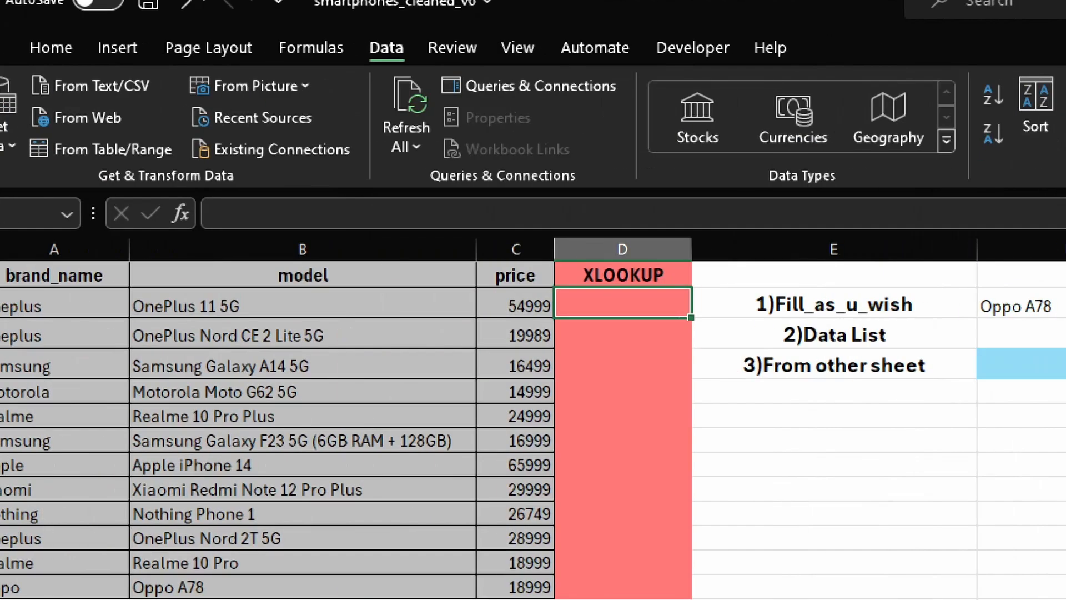
Start an XLOOKUP formula in D2 with lookup value B2 and the absolute lookup array $B$2:$B$13
double_click(612, 300)
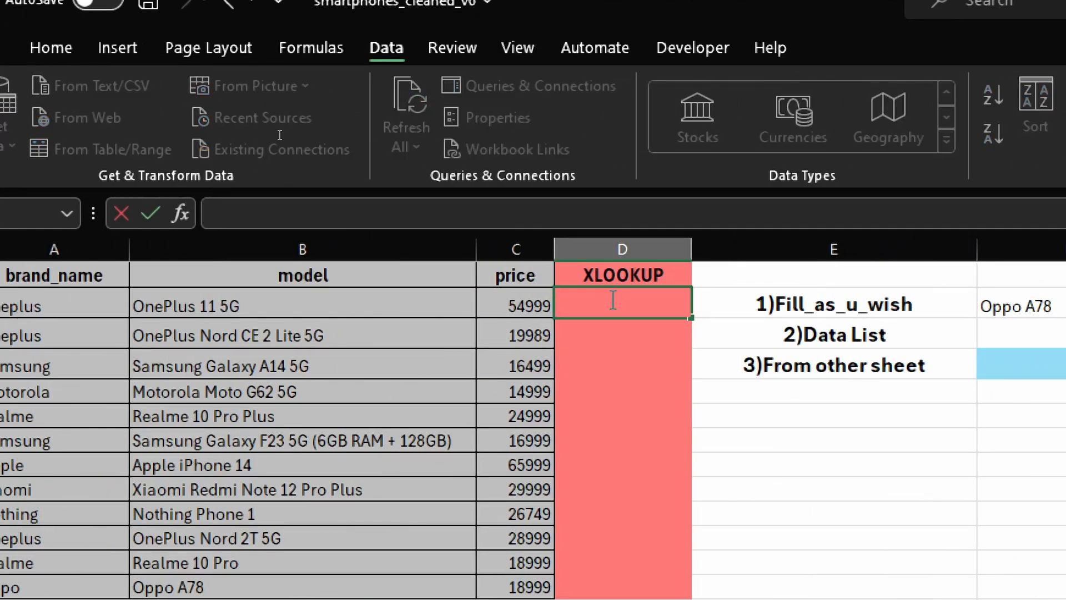
type("=xloo")
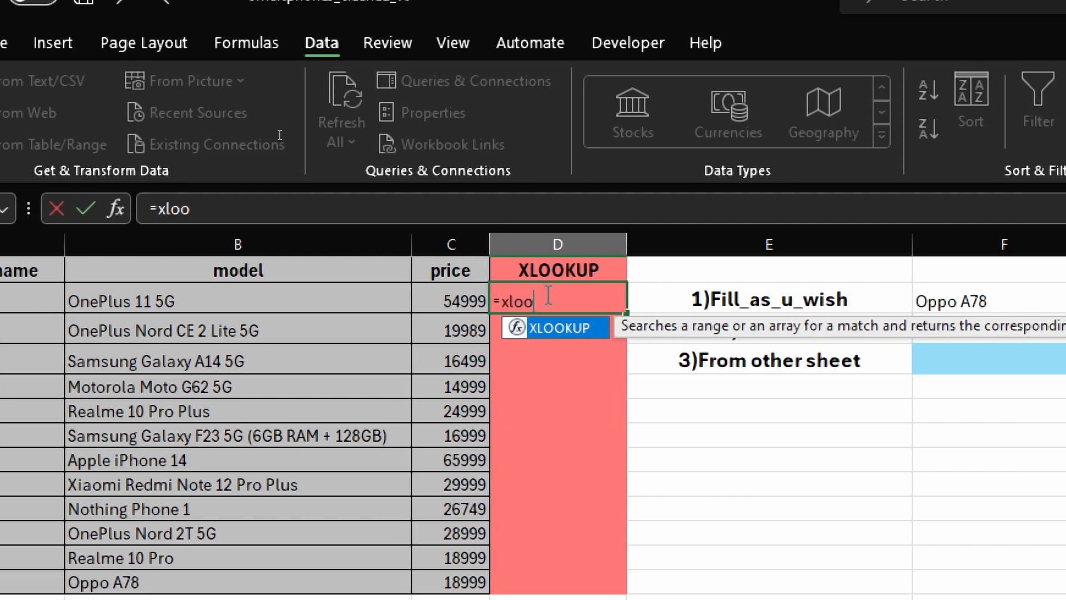
double_click(519, 331)
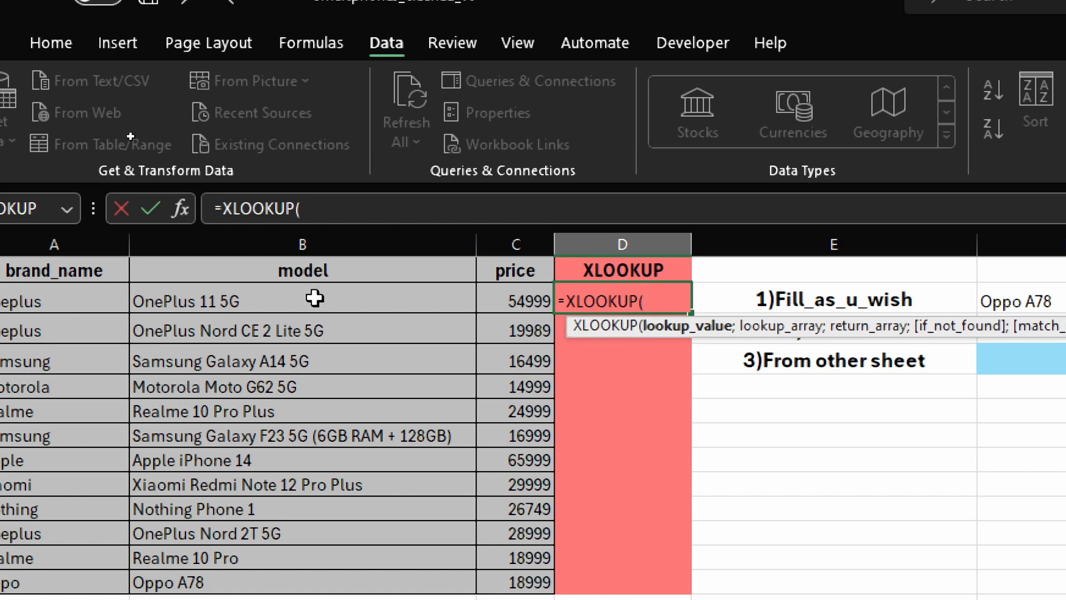
left_click(341, 302)
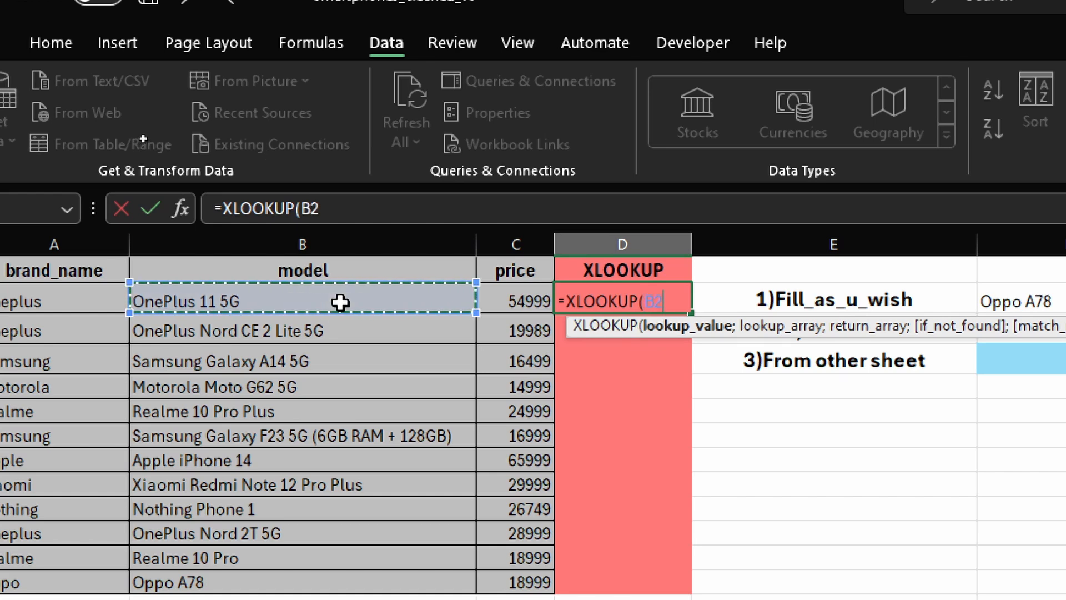
type(";")
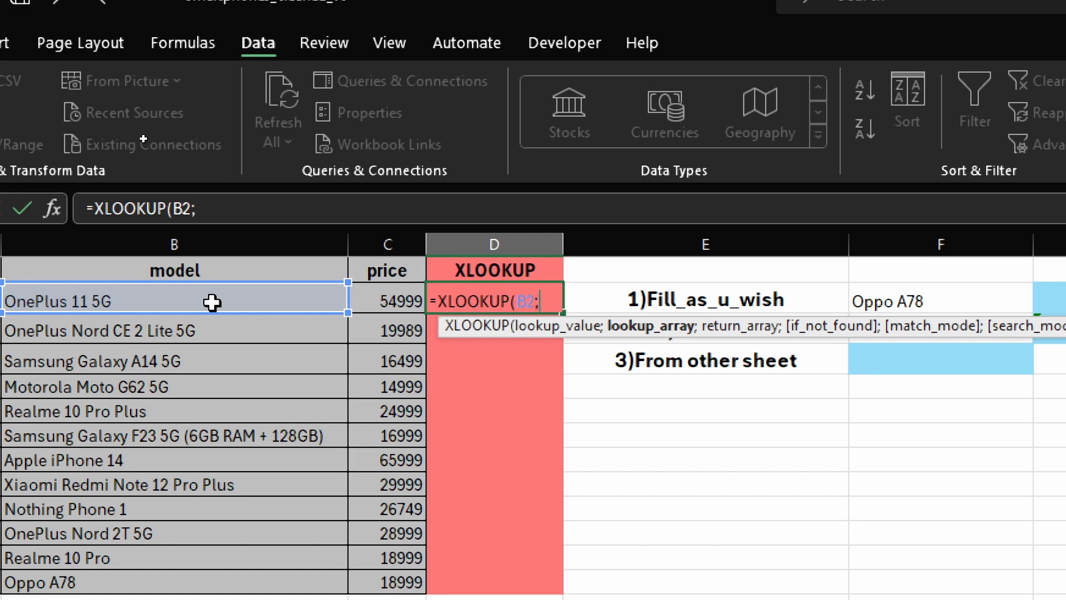
left_click_drag(213, 302, 230, 573)
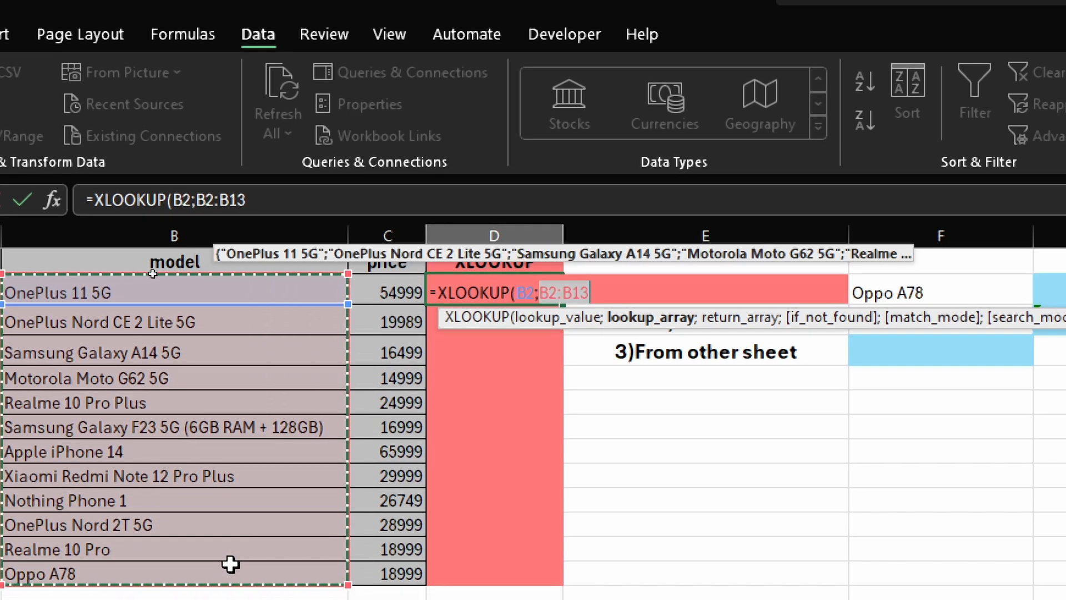
key("F4")
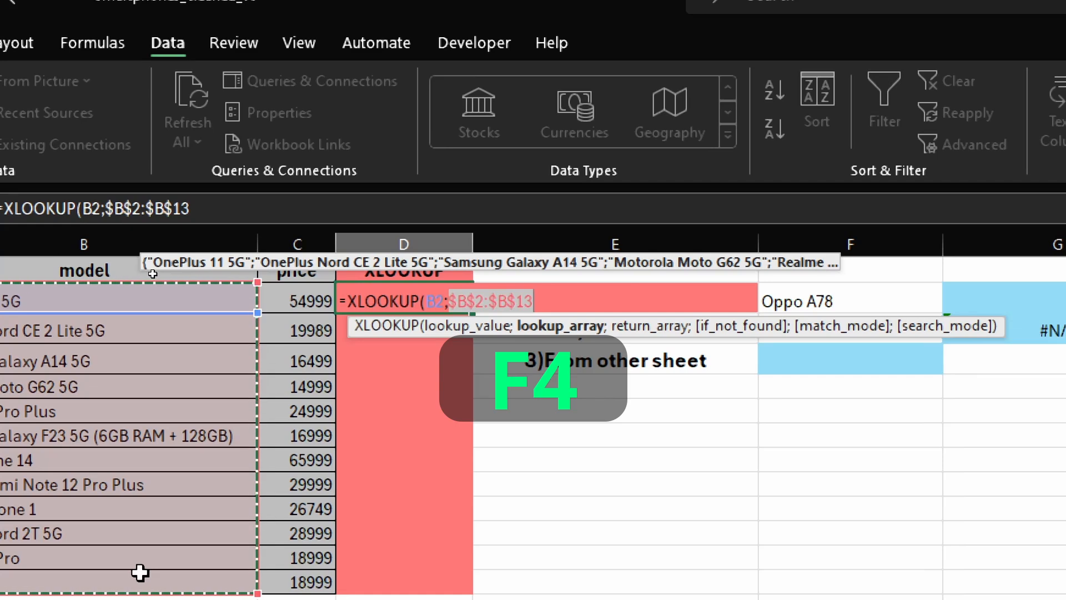
Complete the D2 formula with the absolute return array $C$2:$C$13 and fill it down the XLOOKUP column to D13
type(";")
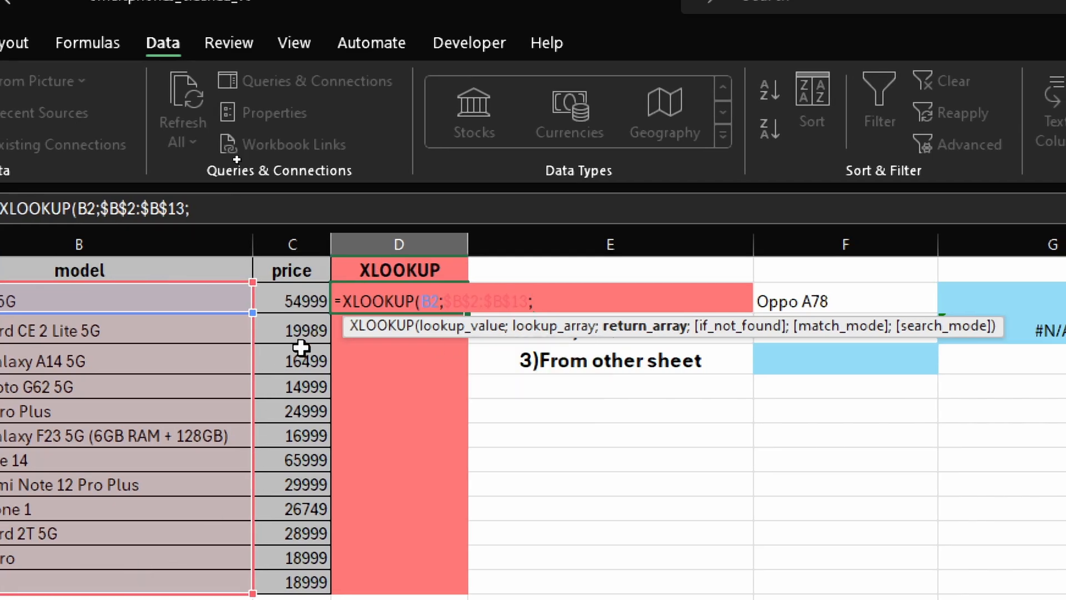
left_click_drag(305, 290, 293, 577)
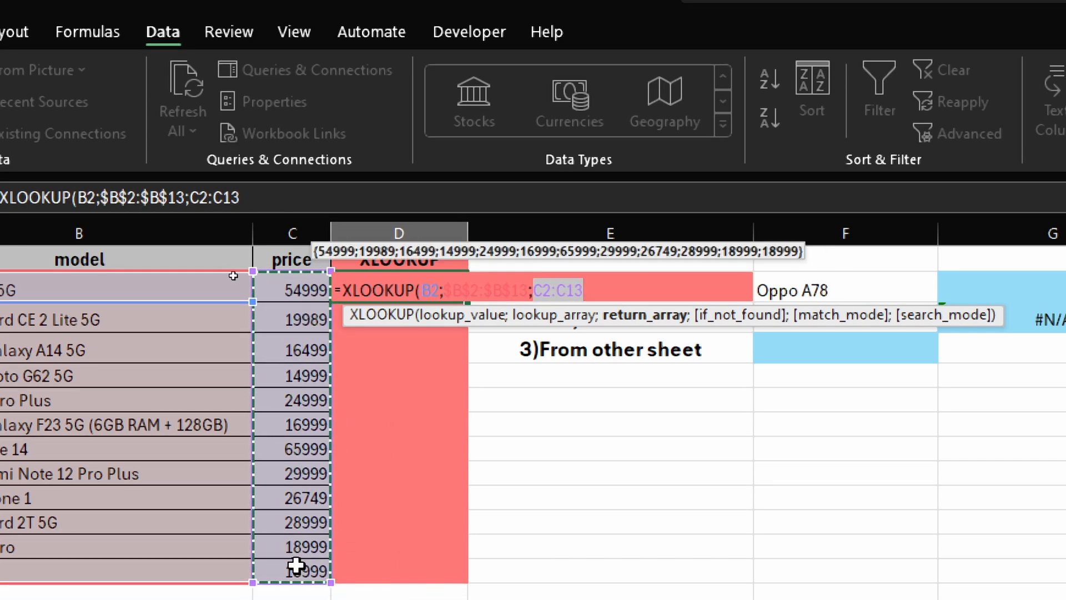
key("F4")
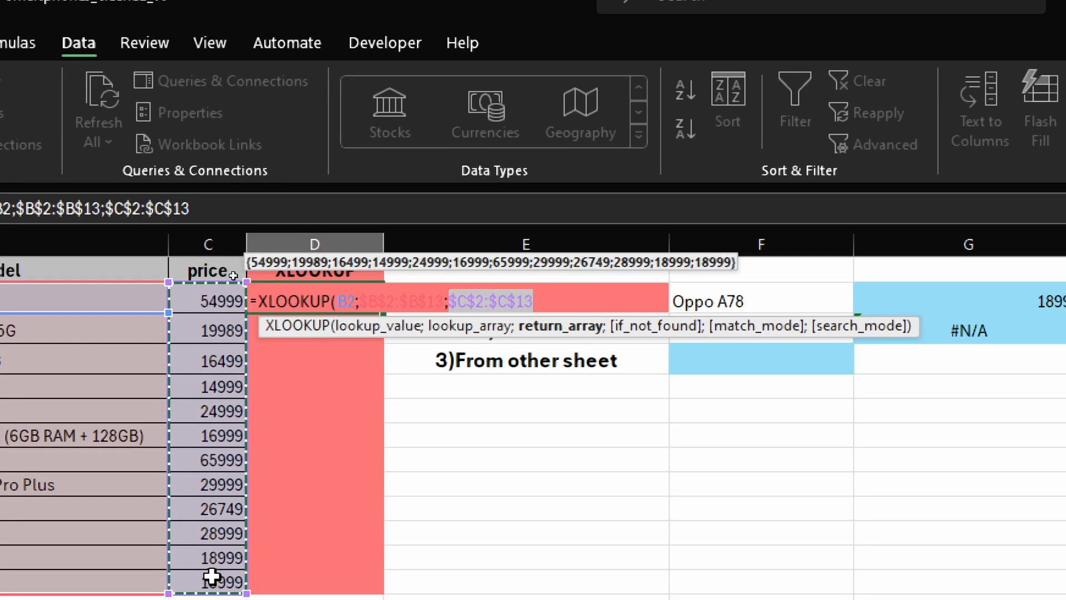
type(")")
key("Return")
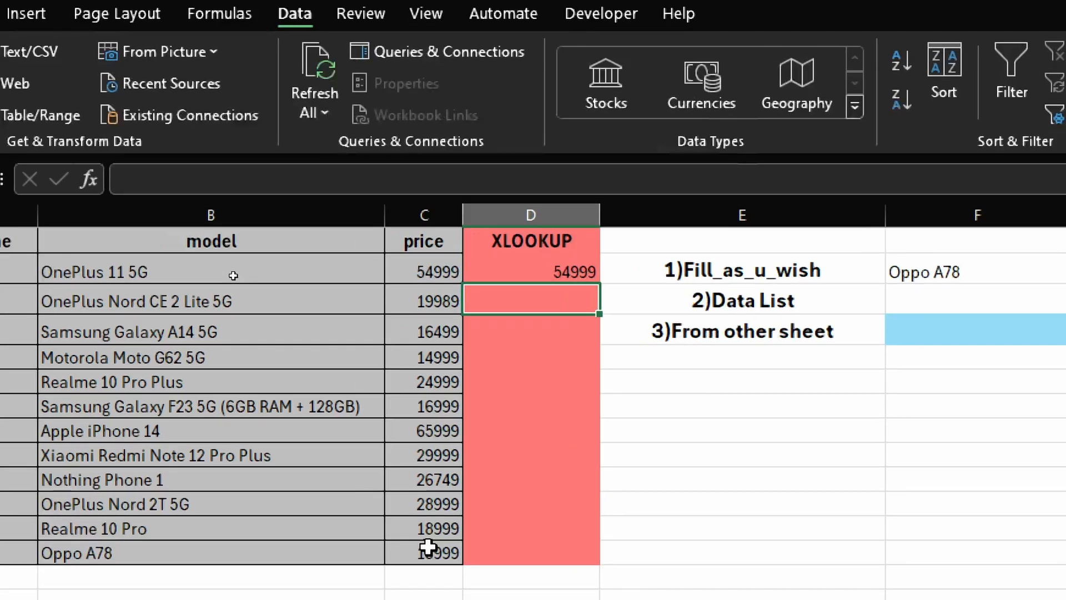
left_click(527, 276)
double_click(591, 286)
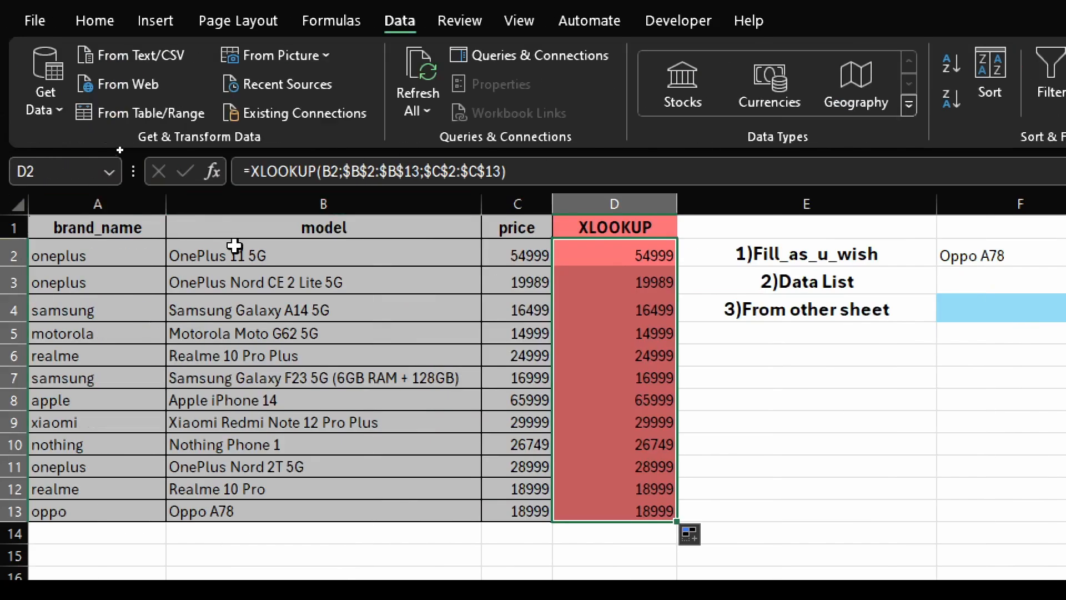
Inspect the lookup entry cells F2 and F3 and the XLOOKUP formulas in G2 and G3
left_click(165, 251)
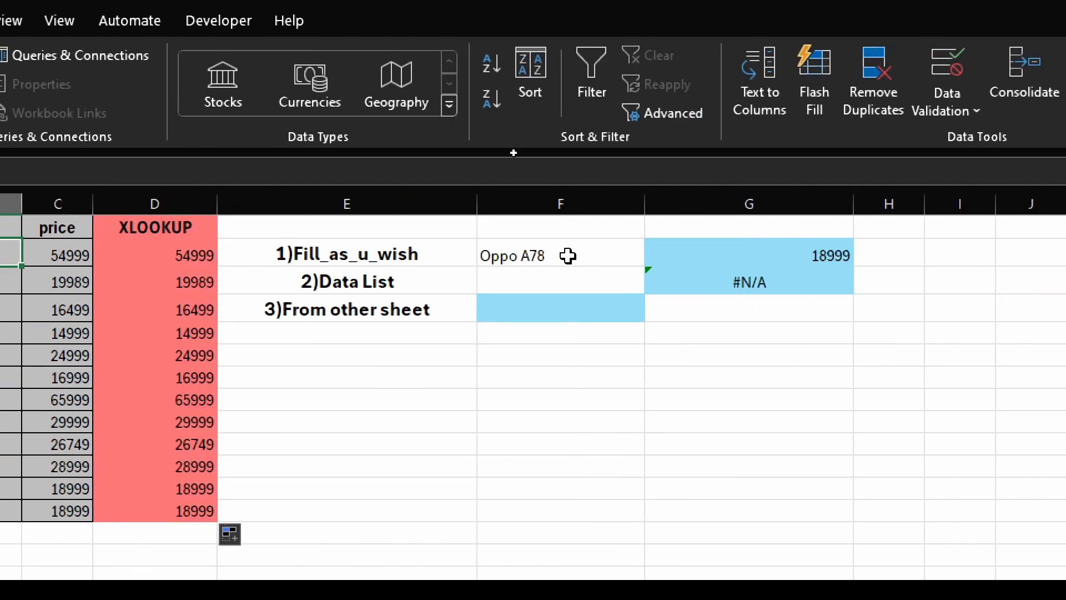
left_click(1027, 255)
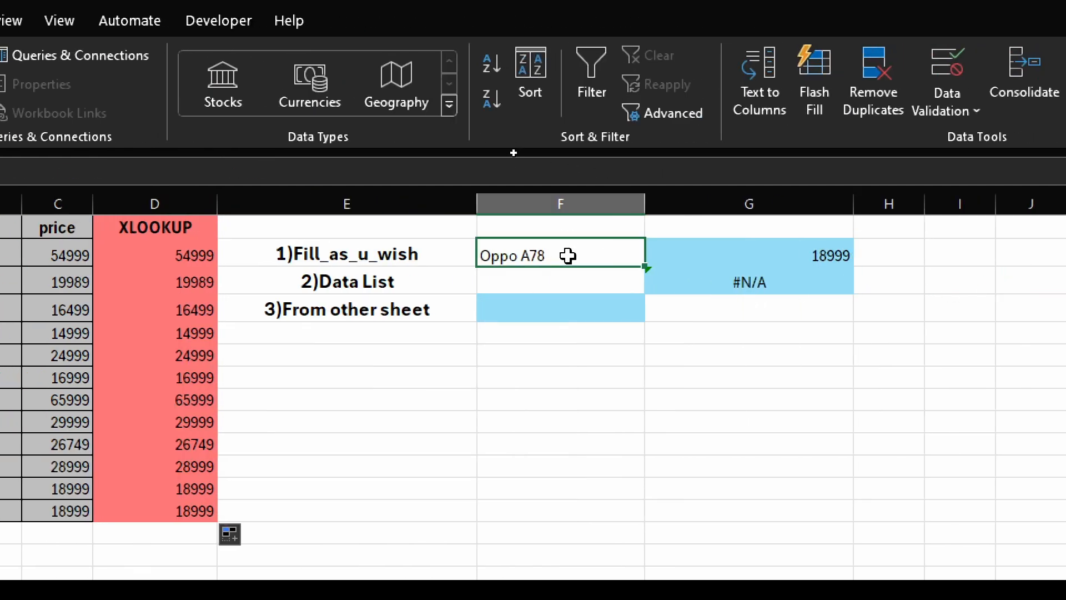
left_click(714, 253)
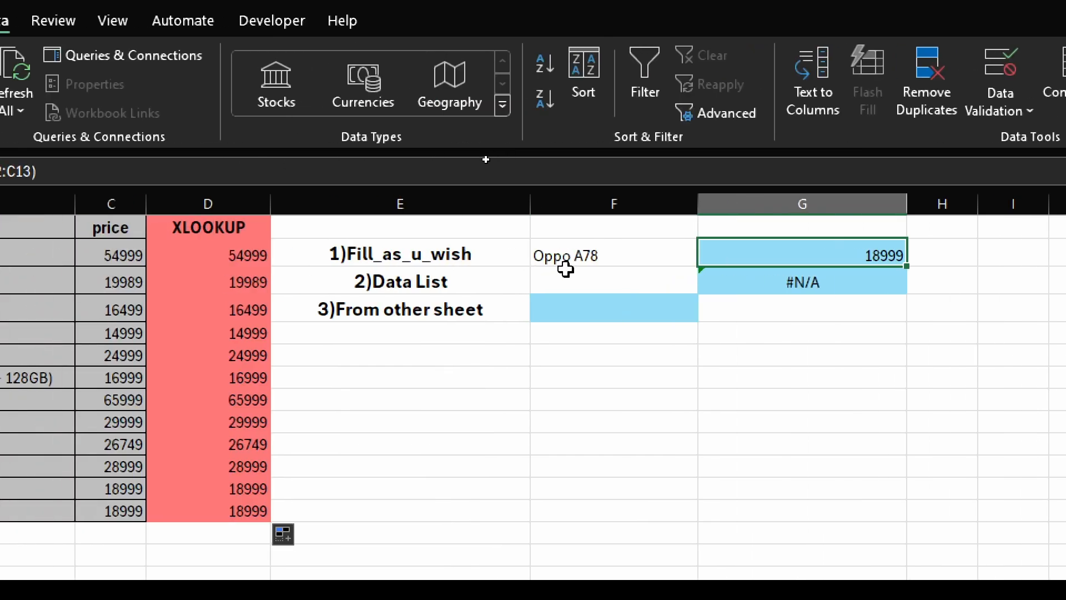
left_click(596, 282)
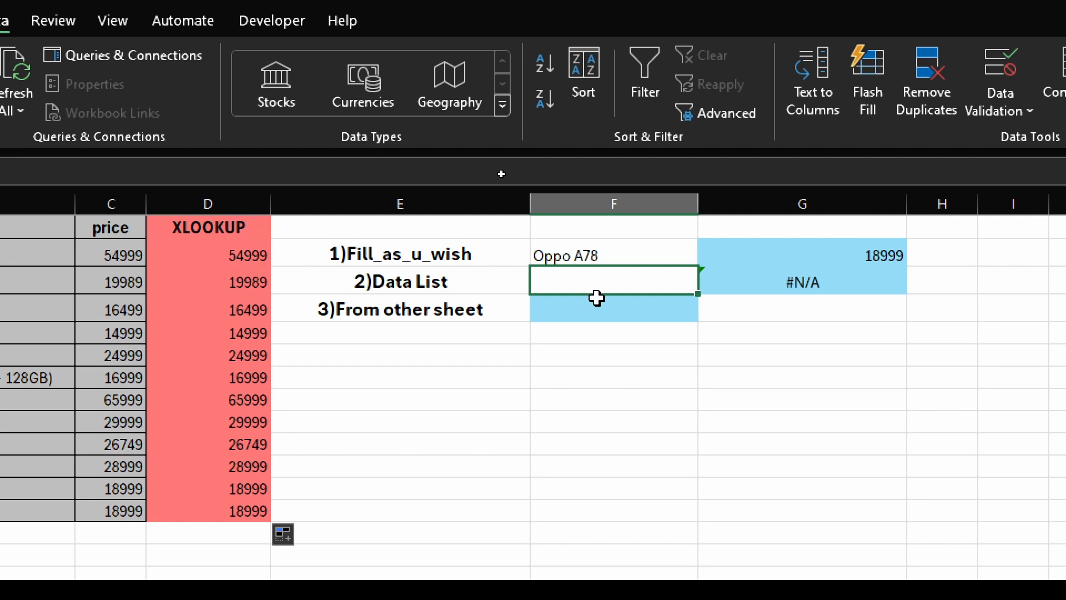
left_click(786, 277)
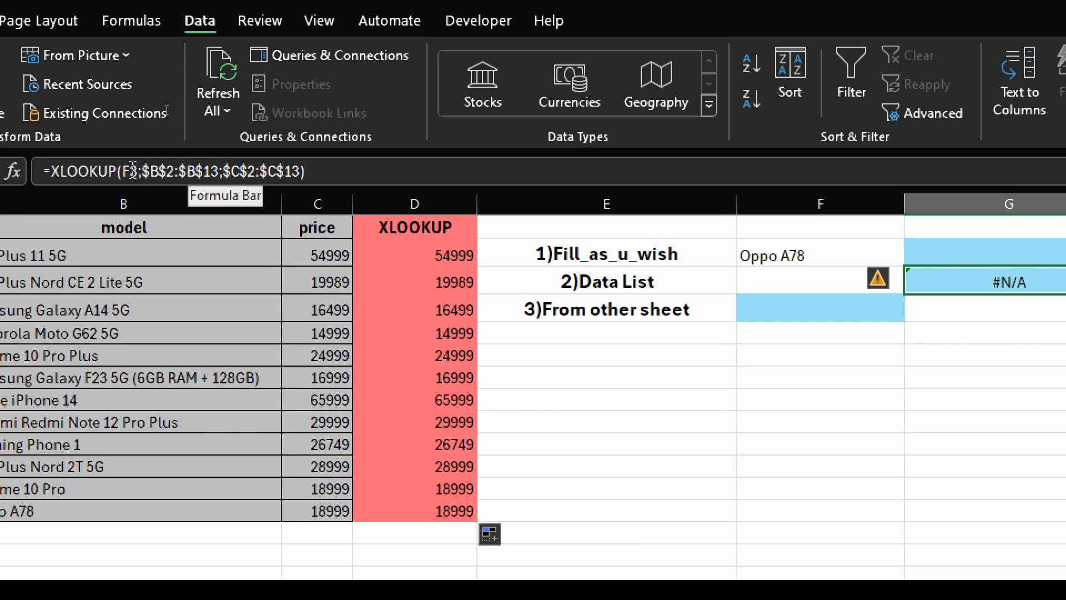
Add List data validation to F3 with the model names in $B$2:$B$13 as the source
left_click(757, 276)
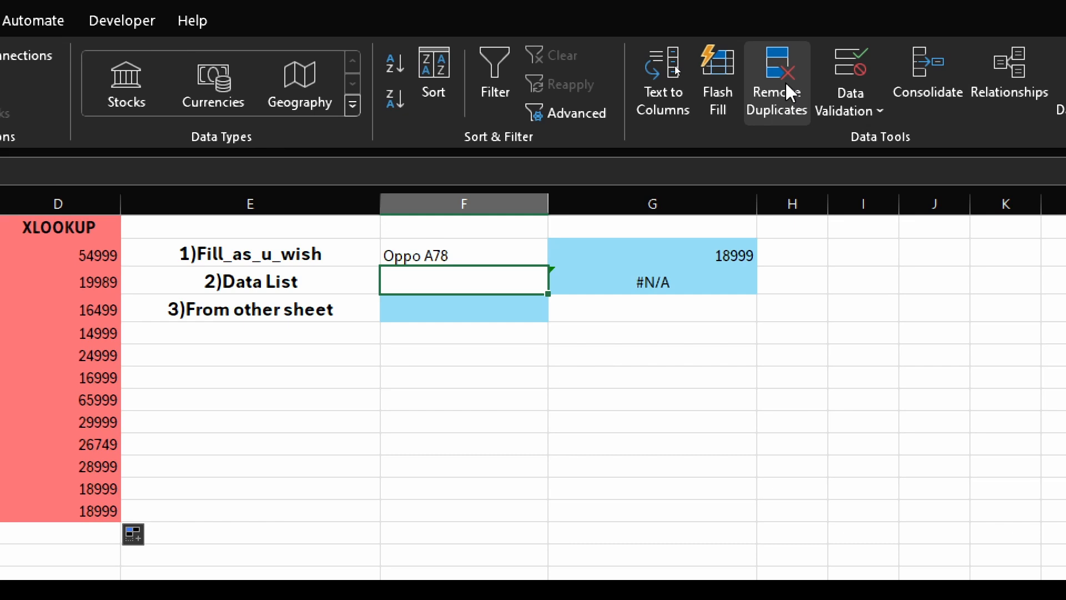
left_click(831, 65)
left_click(784, 178)
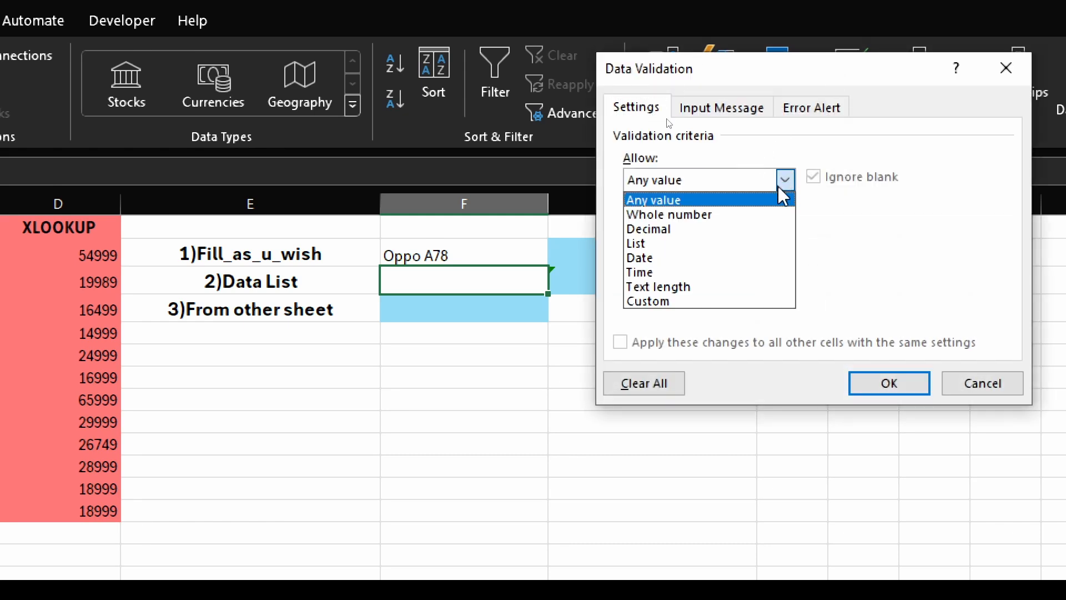
left_click(721, 243)
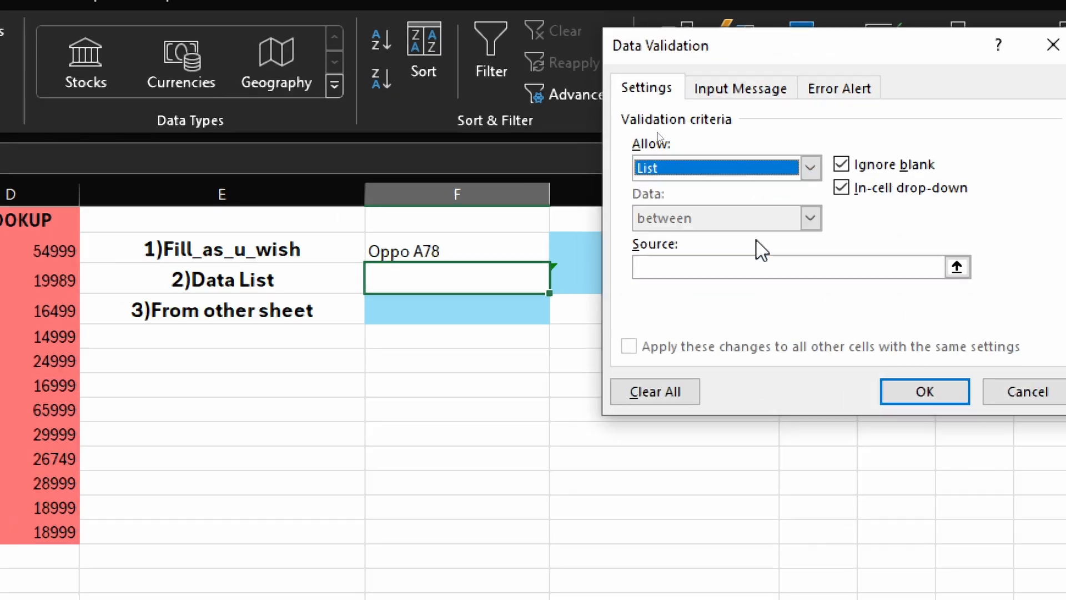
left_click(957, 267)
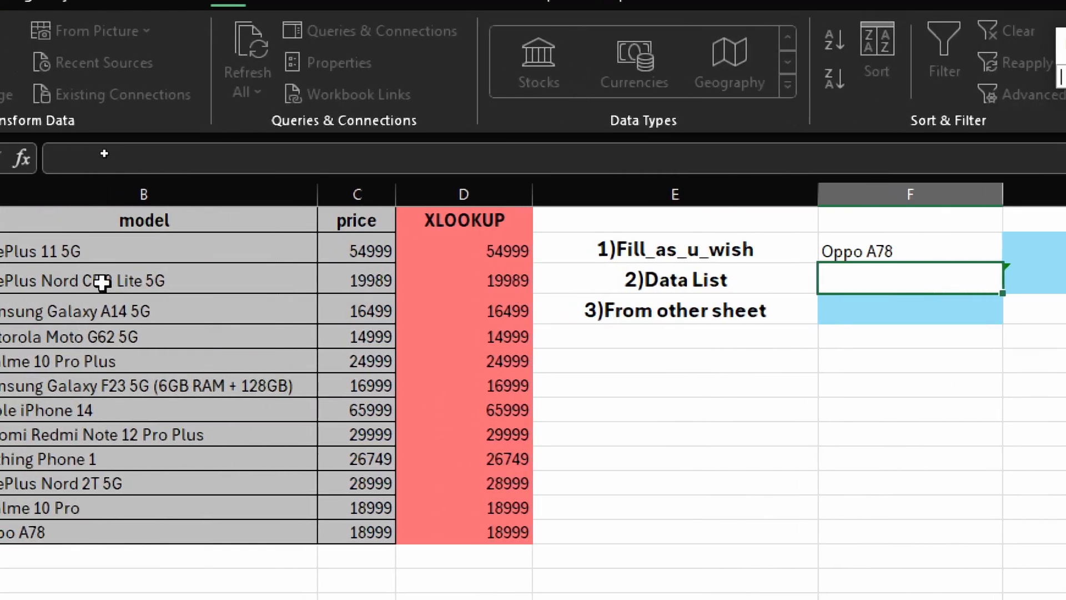
left_click_drag(119, 245, 127, 530)
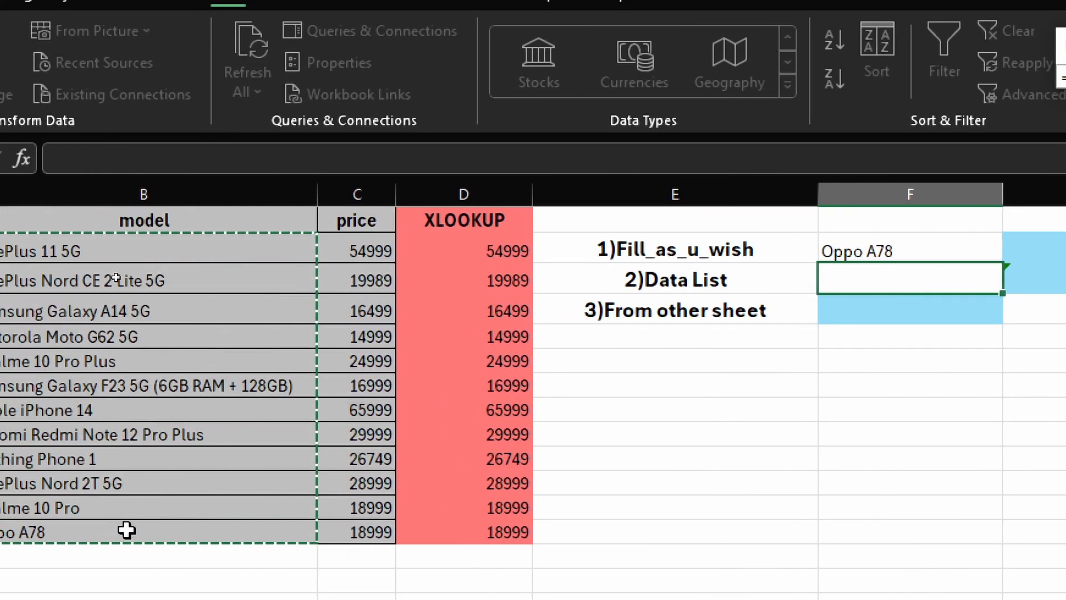
key("Return")
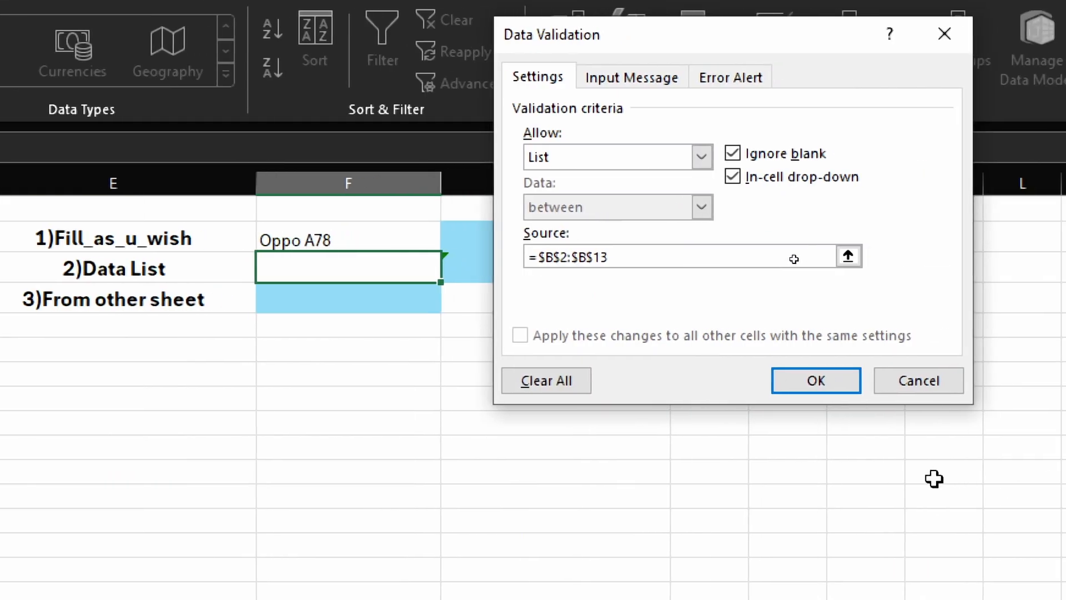
left_click(827, 389)
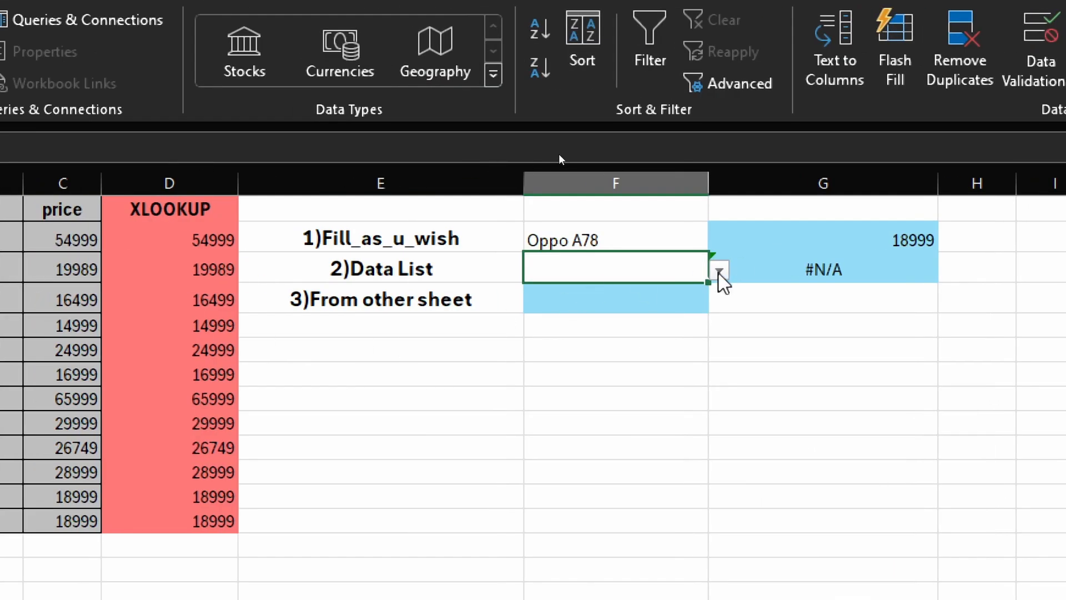
Test the F3 drop-down with Samsung Galaxy A14 5G, and set it to Motorola Moto G62 5G
left_click(719, 271)
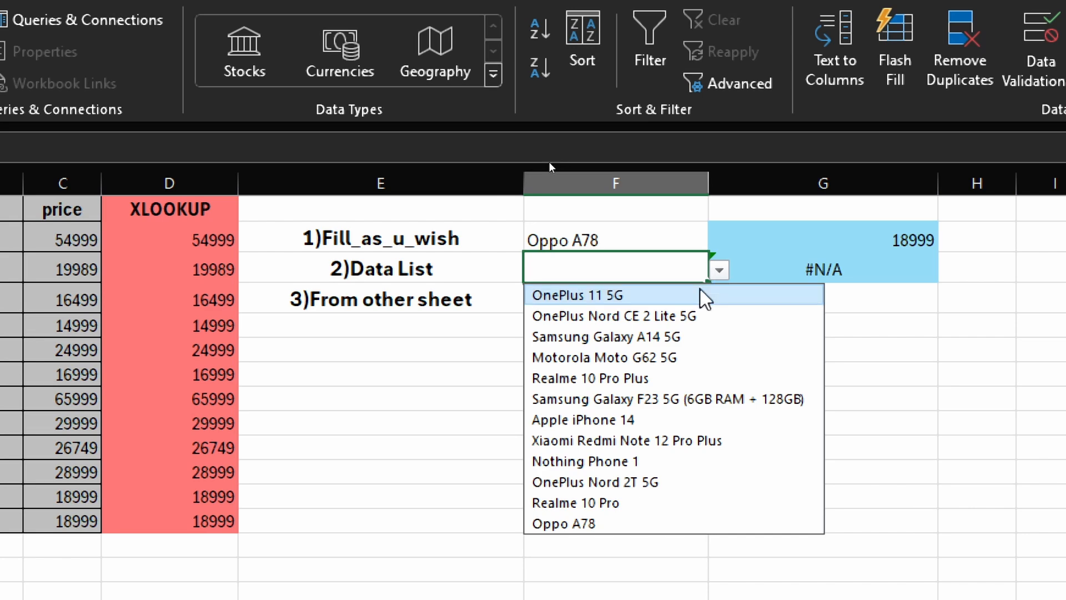
left_click(637, 338)
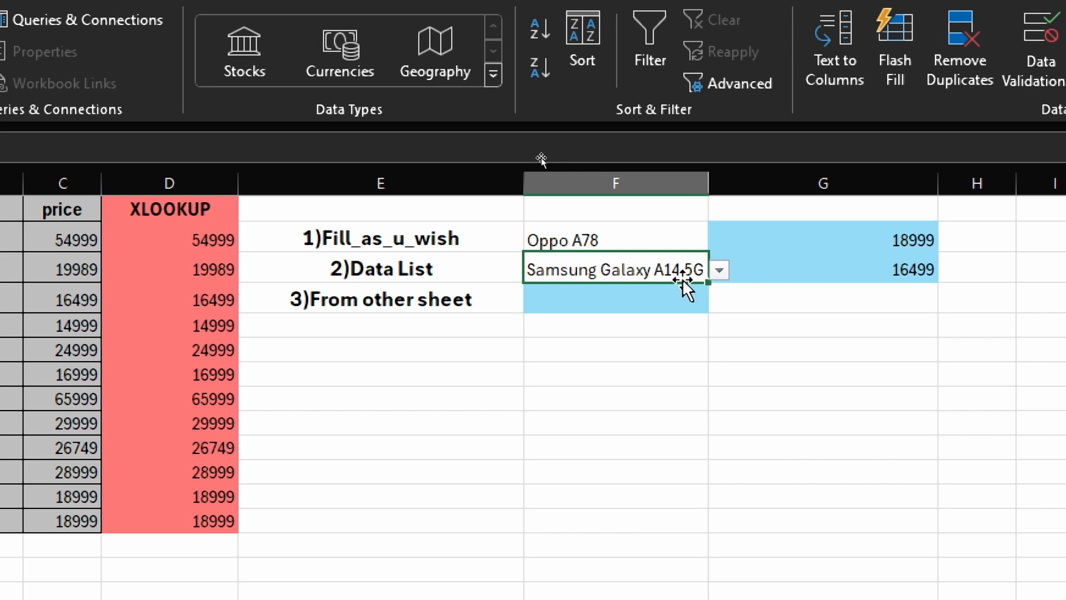
left_click(719, 270)
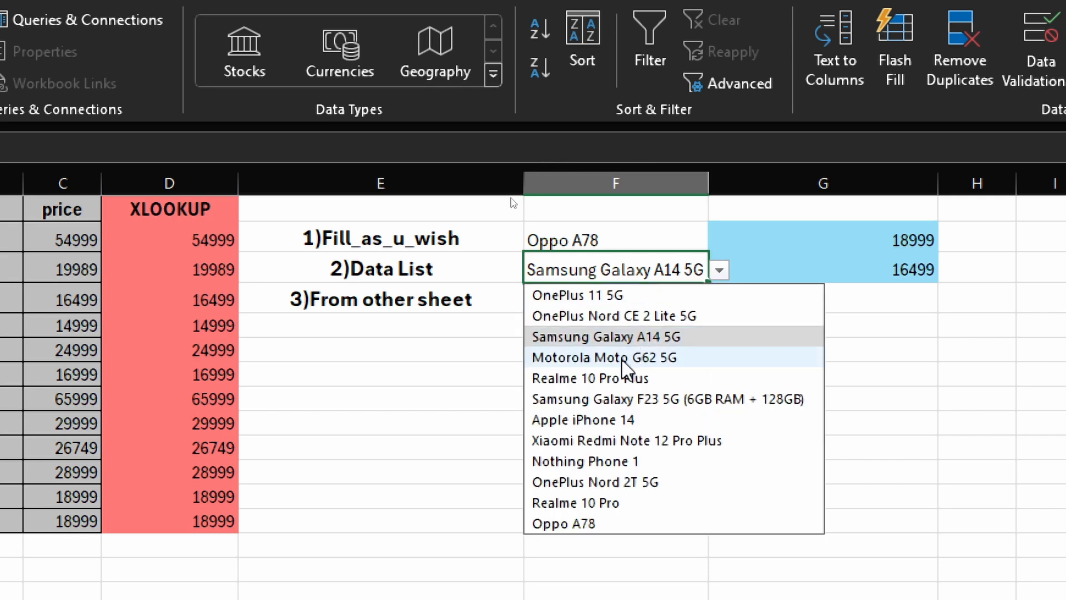
left_click(623, 358)
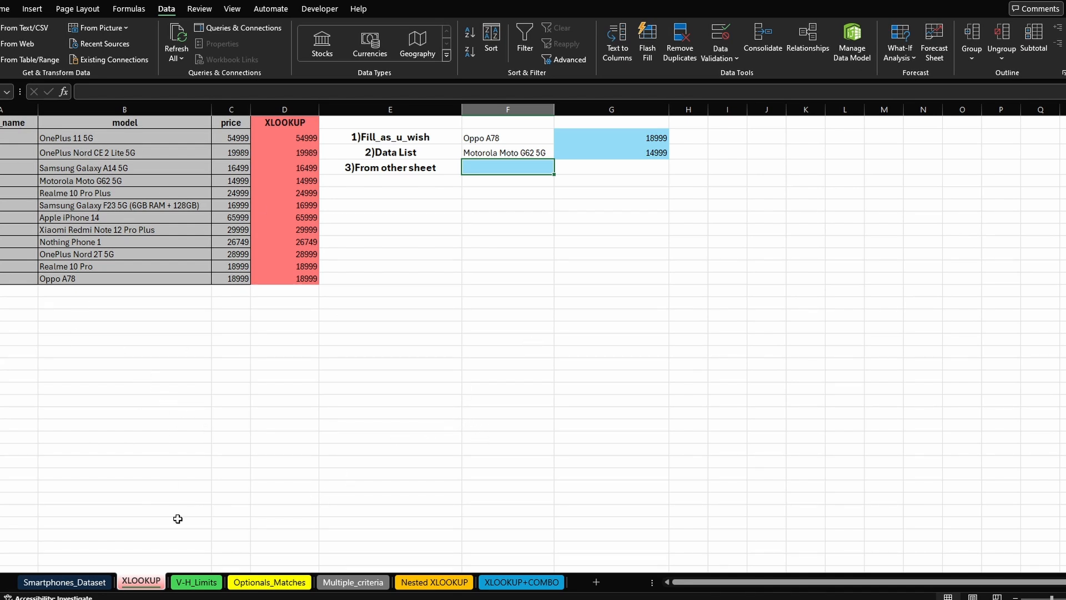
Compare the Smartphones_Dataset sheet with the XLOOKUP sheet and select the Xiaomi Redmi Note 12 Pro 5G row in the dataset
left_click(63, 583)
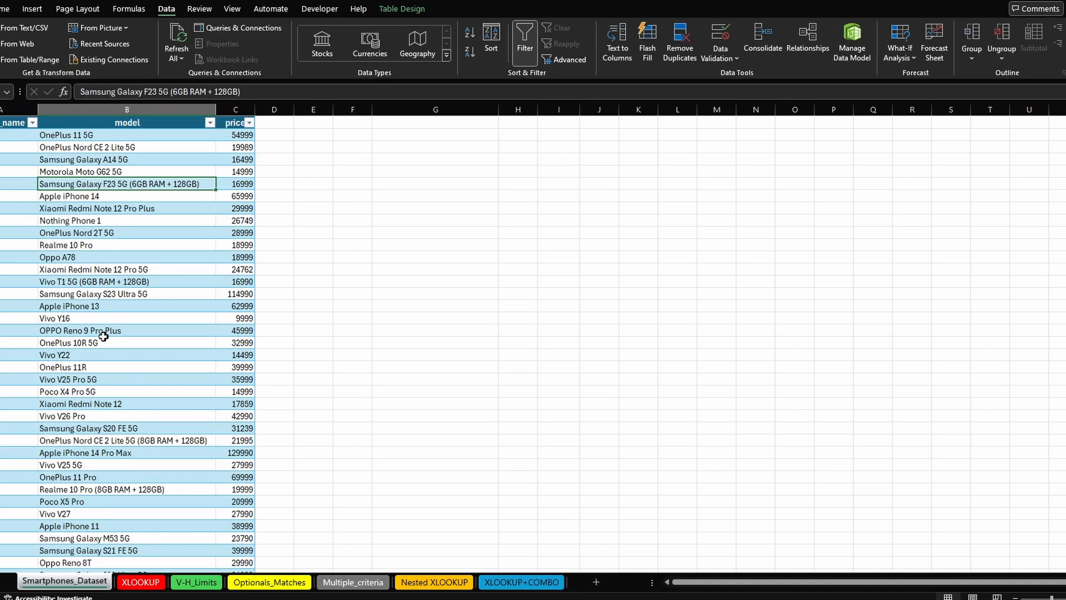
left_click(141, 582)
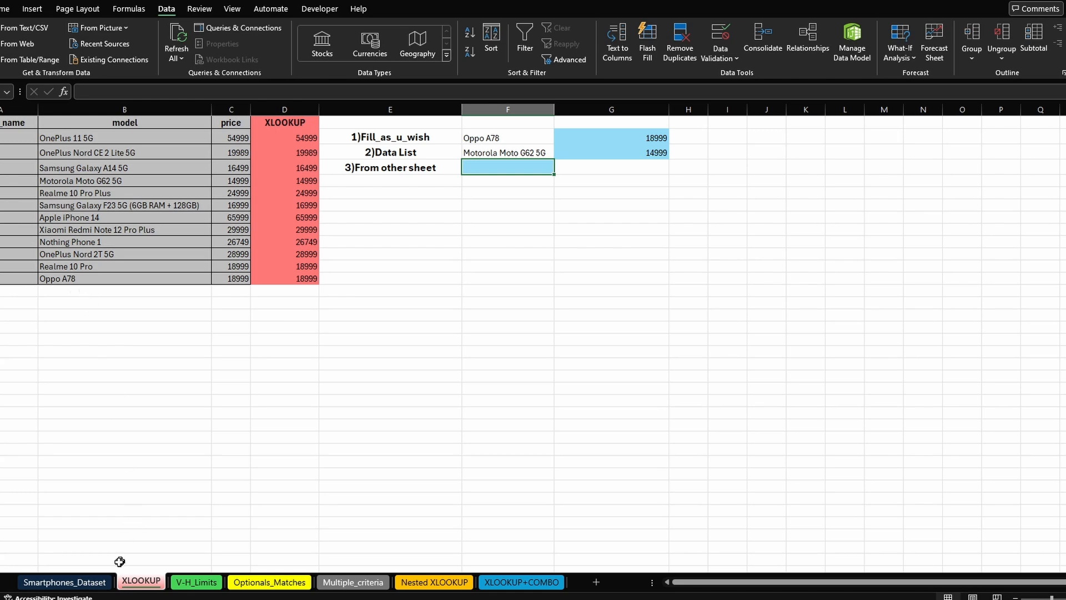
left_click(95, 586)
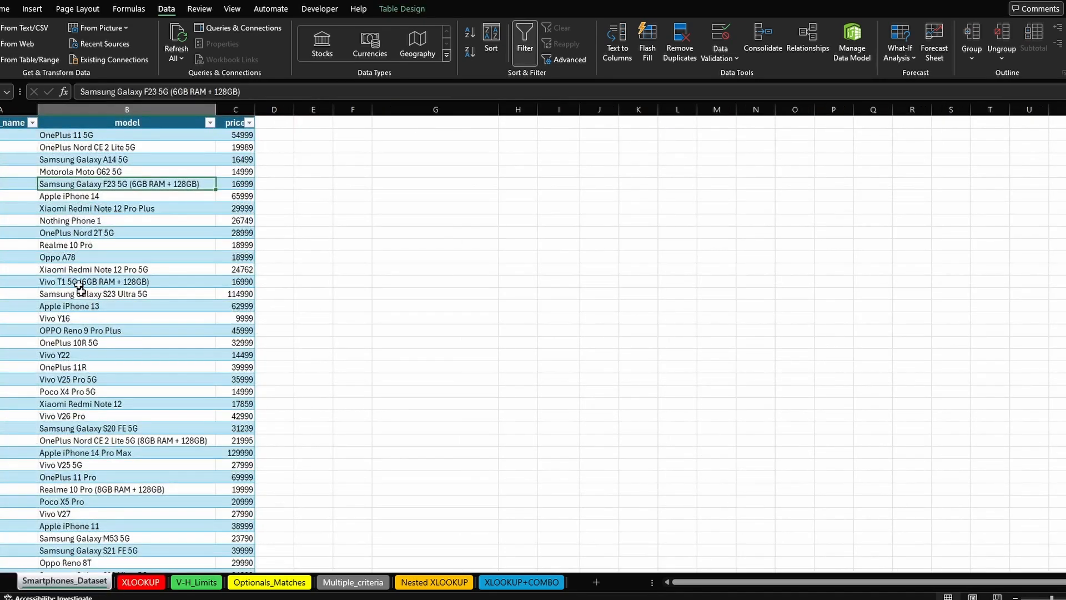
left_click(0, 270)
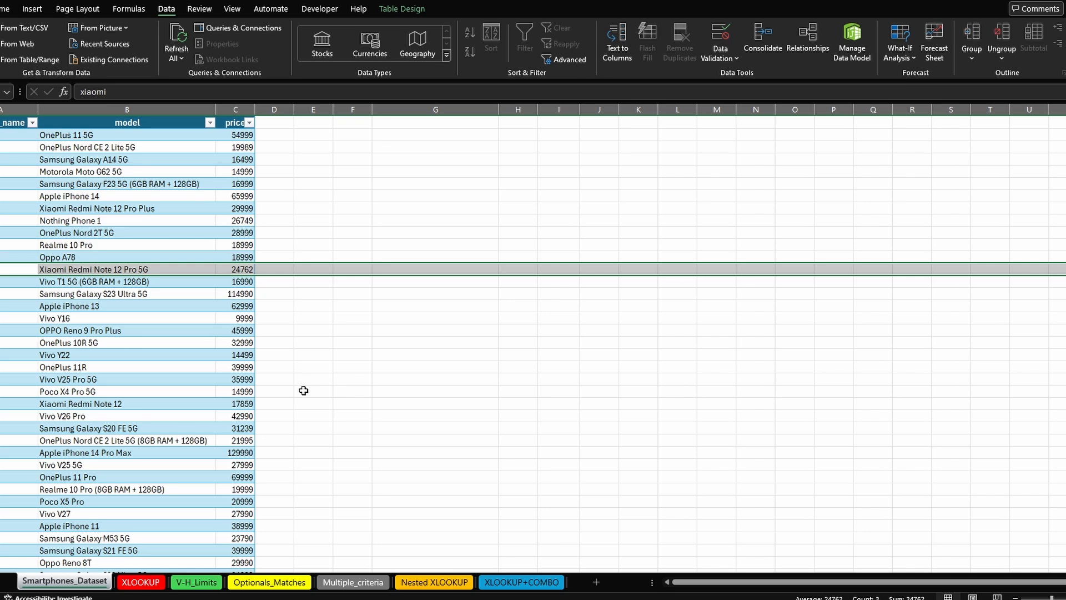
In F4 of the XLOOKUP sheet, start an XLOOKUP formula with Smartphones_Dataset!B13, the Xiaomi Redmi Note 12 Pro 5G, as the lookup value
left_click(151, 588)
double_click(530, 168)
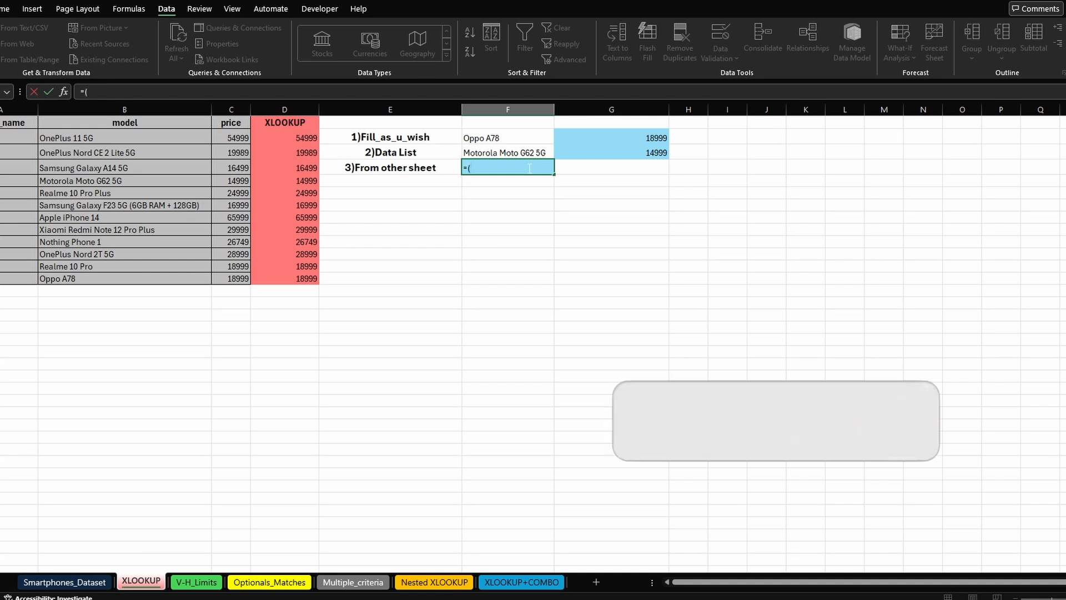
type("ookup")
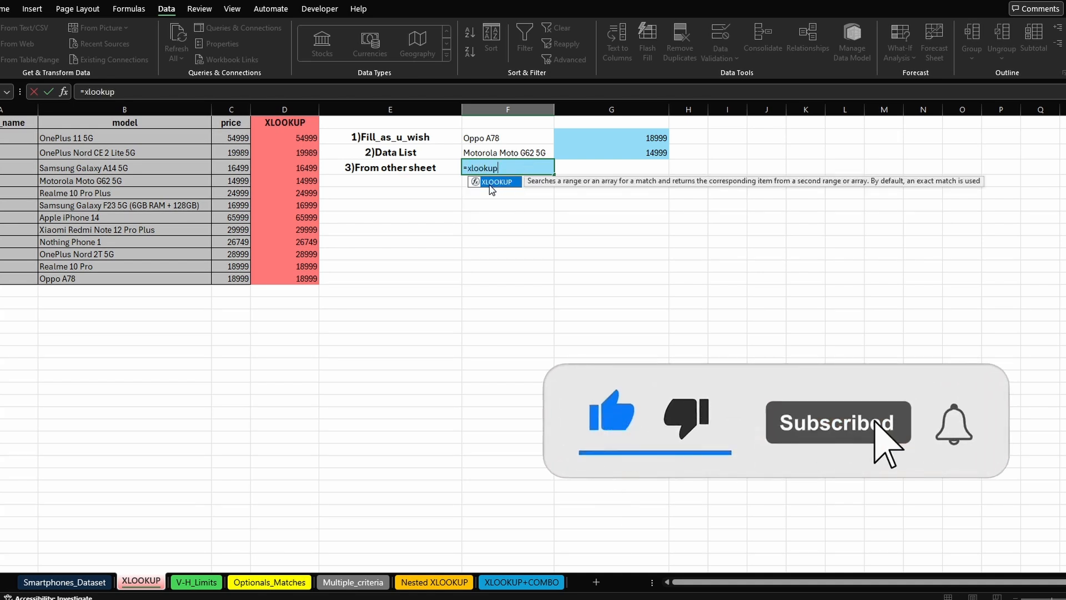
key("Tab")
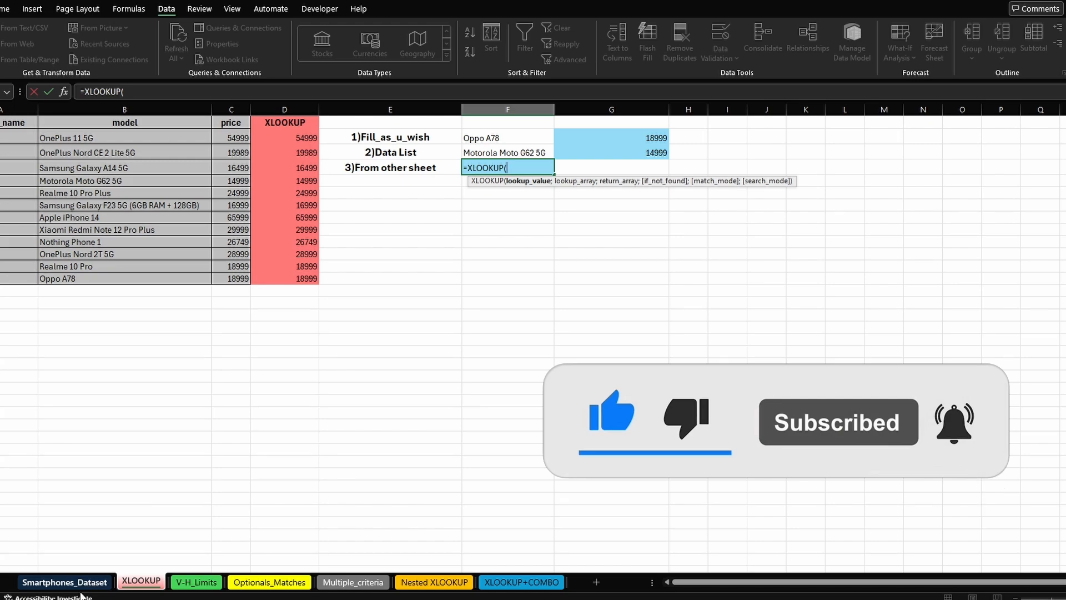
left_click(93, 582)
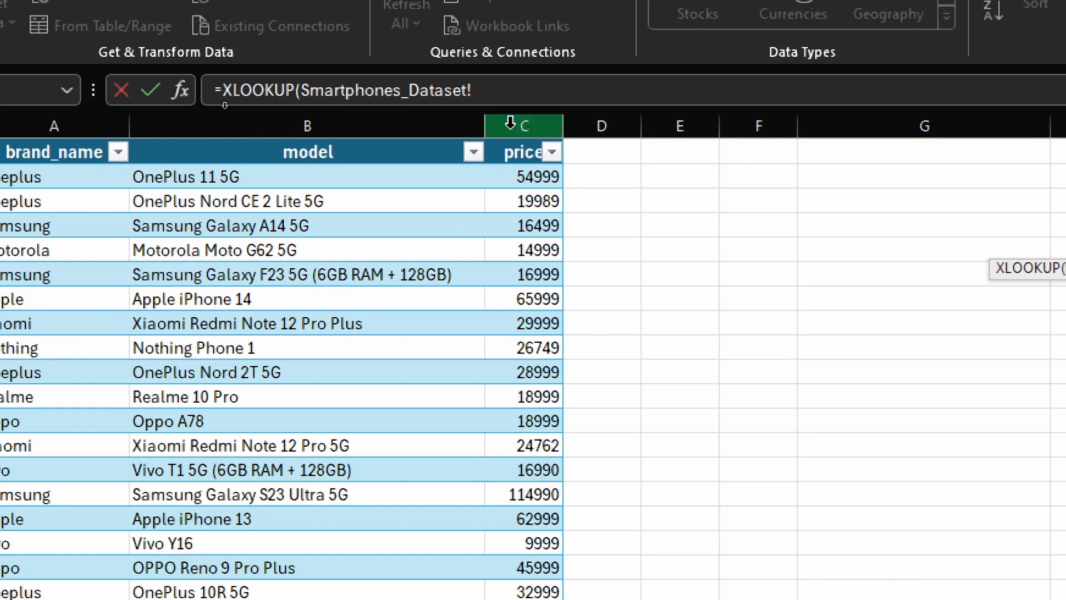
scroll(300, 445, "down", 2)
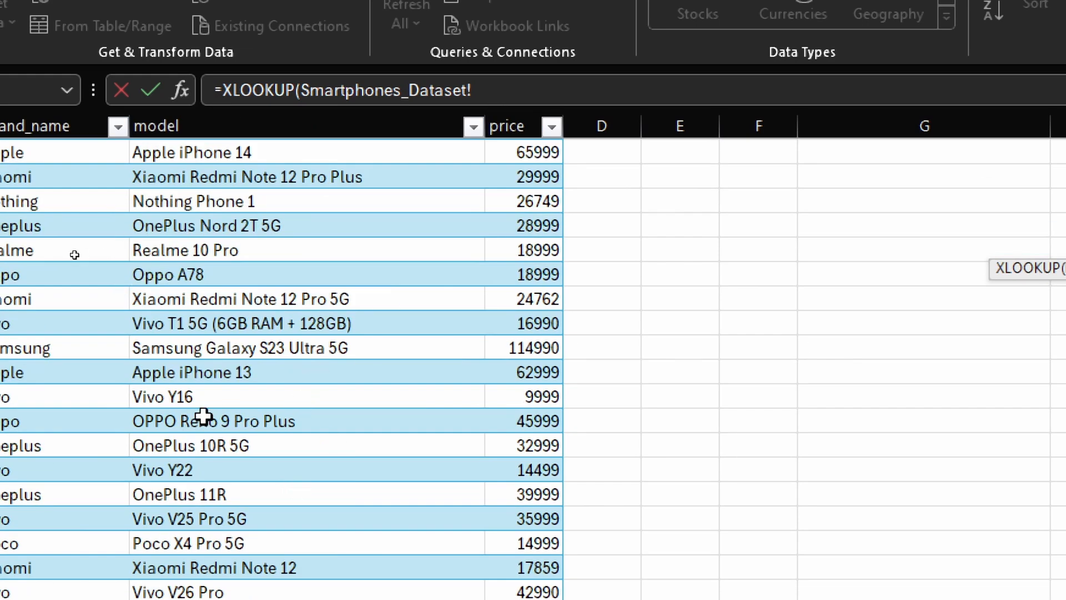
left_click(211, 299)
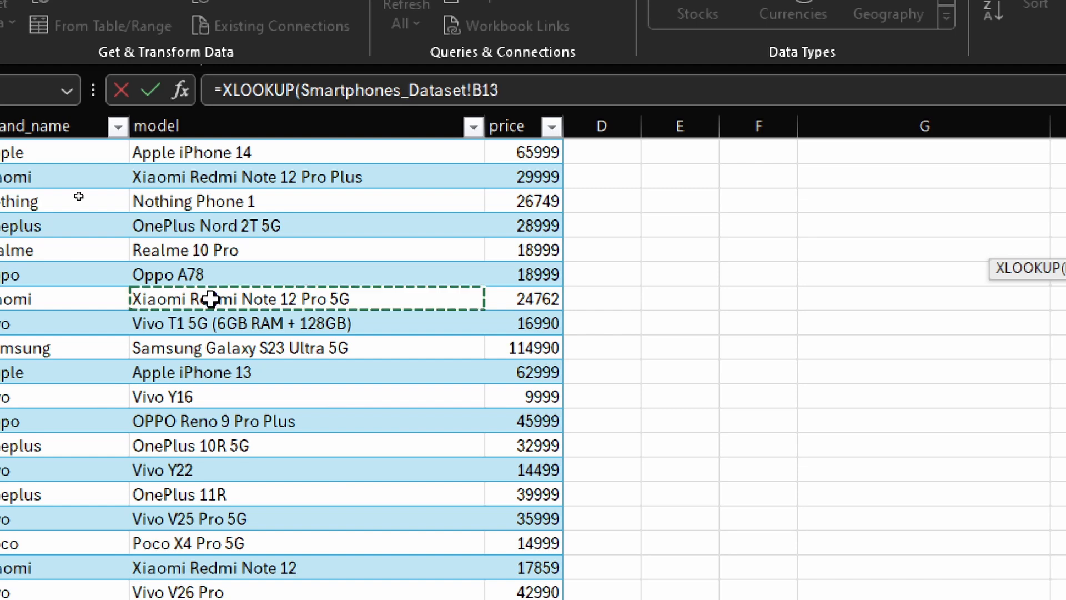
type(";")
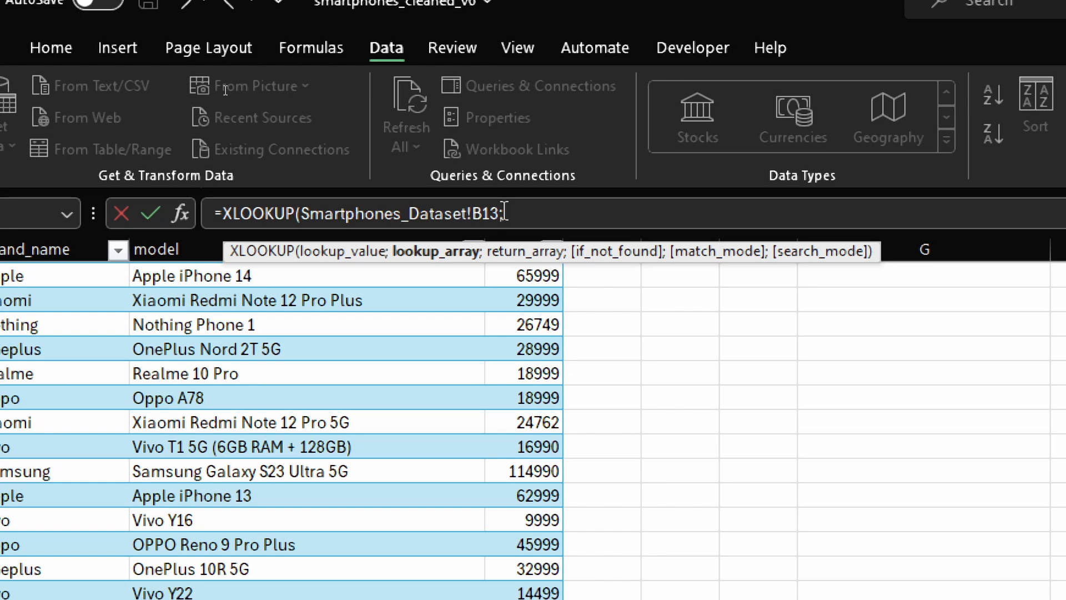
Complete the XLOOKUP formula with Table2[model] as the lookup array and Table2[price] as the return array, and enter it
scroll(322, 438, "up", 2)
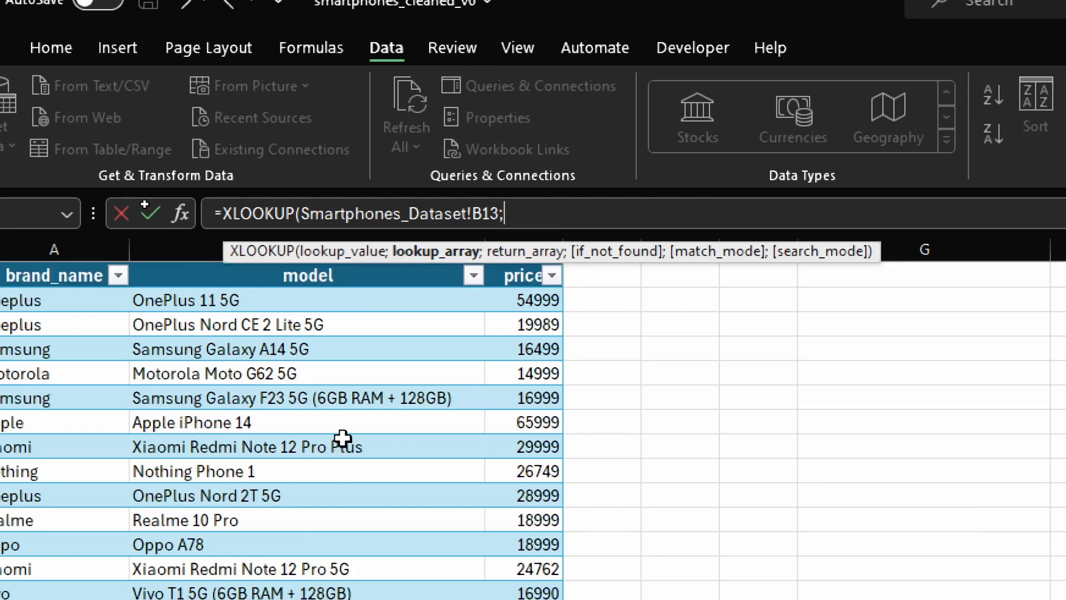
left_click(348, 258)
type(";")
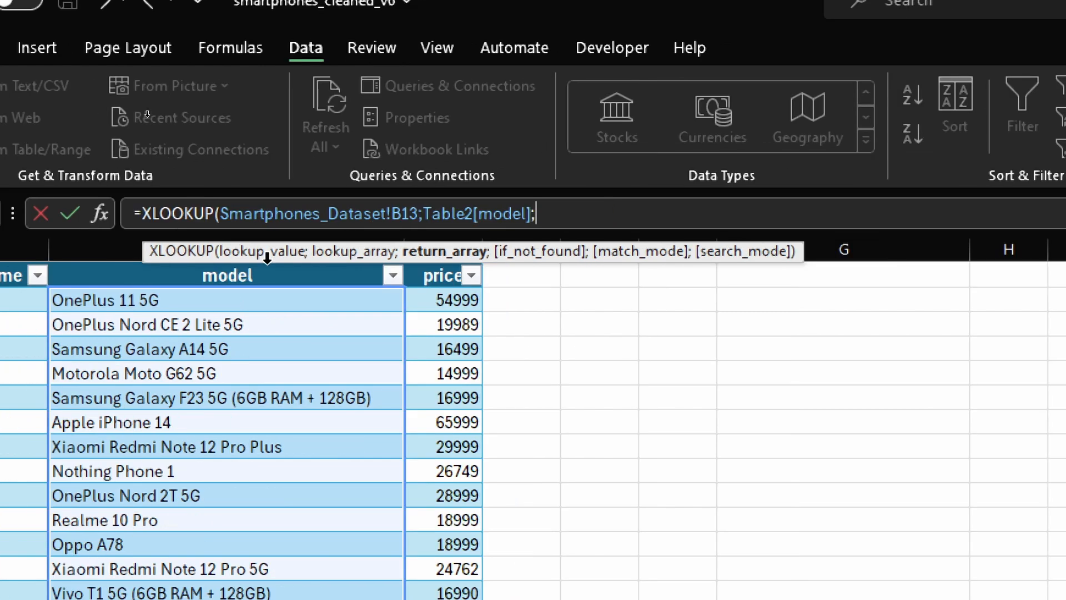
left_click(442, 261)
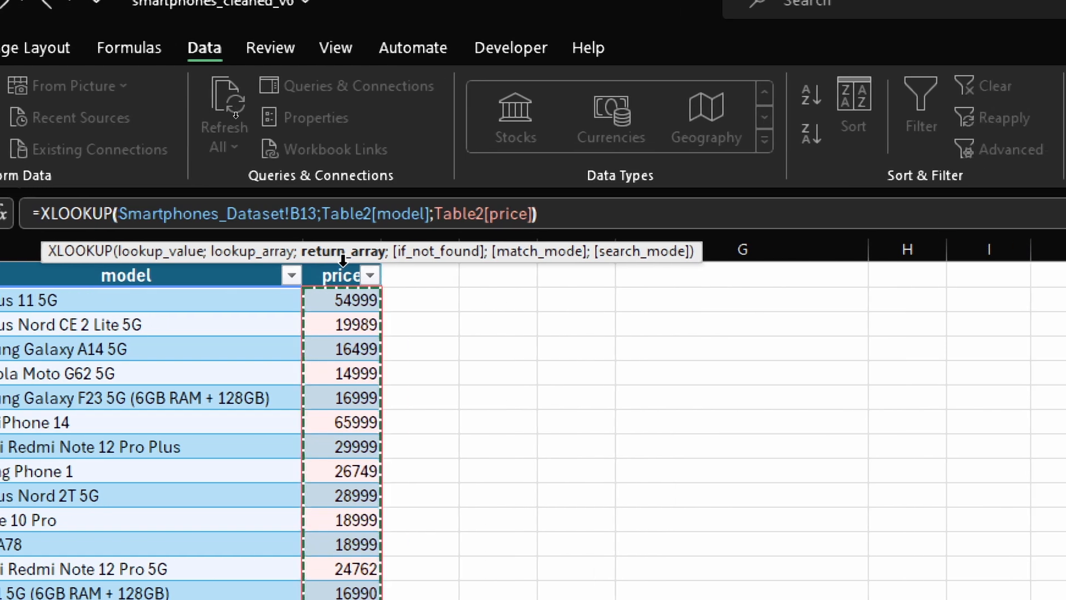
type(")")
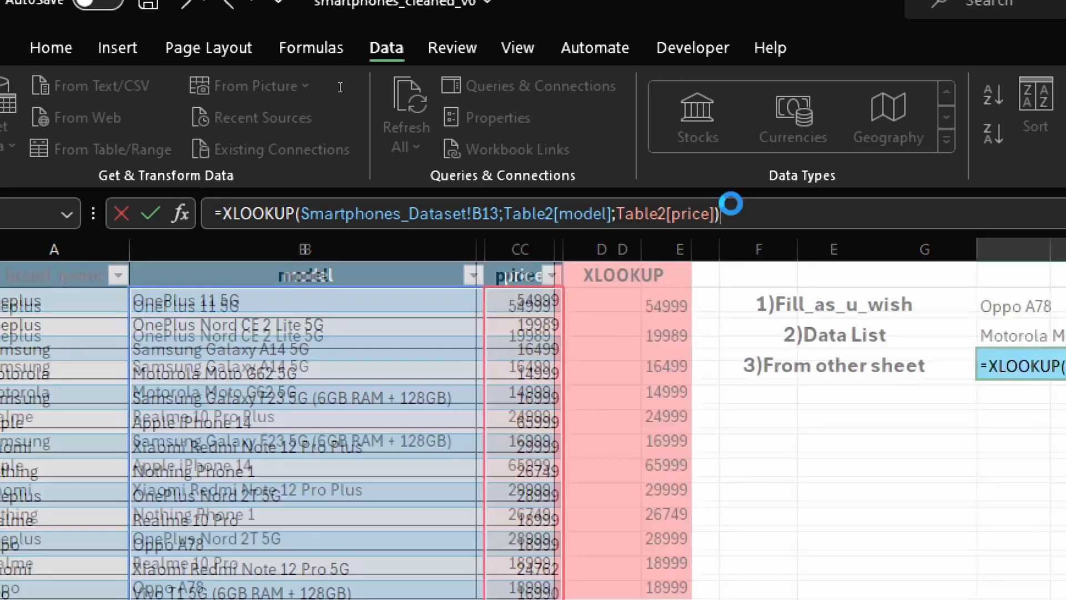
key("Return")
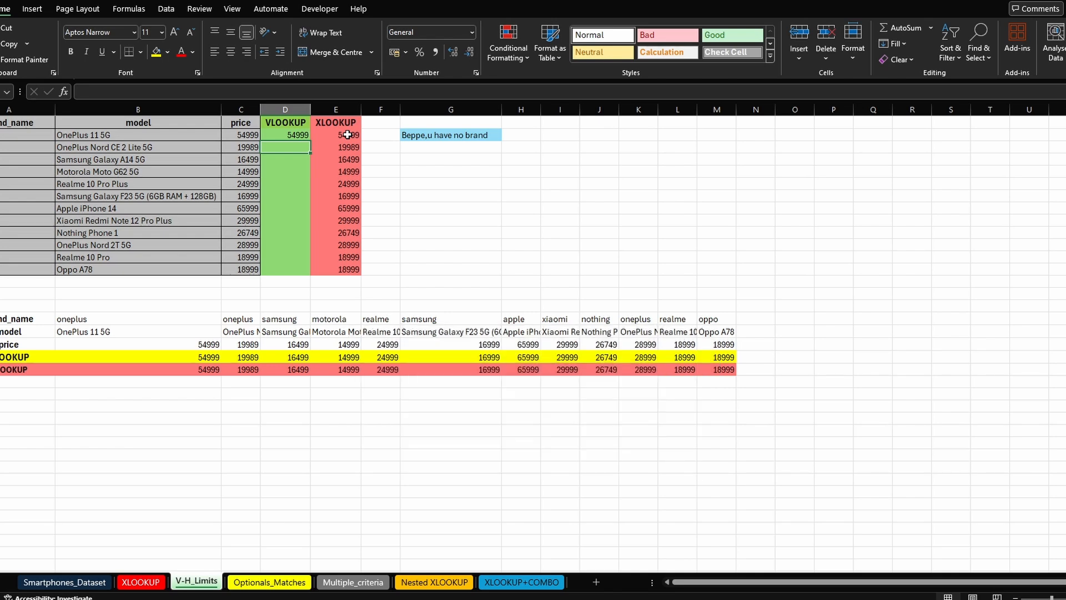
On the V-H_Limits sheet, examine the vertical XLOOKUP in E2:E13 and the horizontal XLOOKUP in B21:M21 with their model lookup ranges
left_click(347, 135)
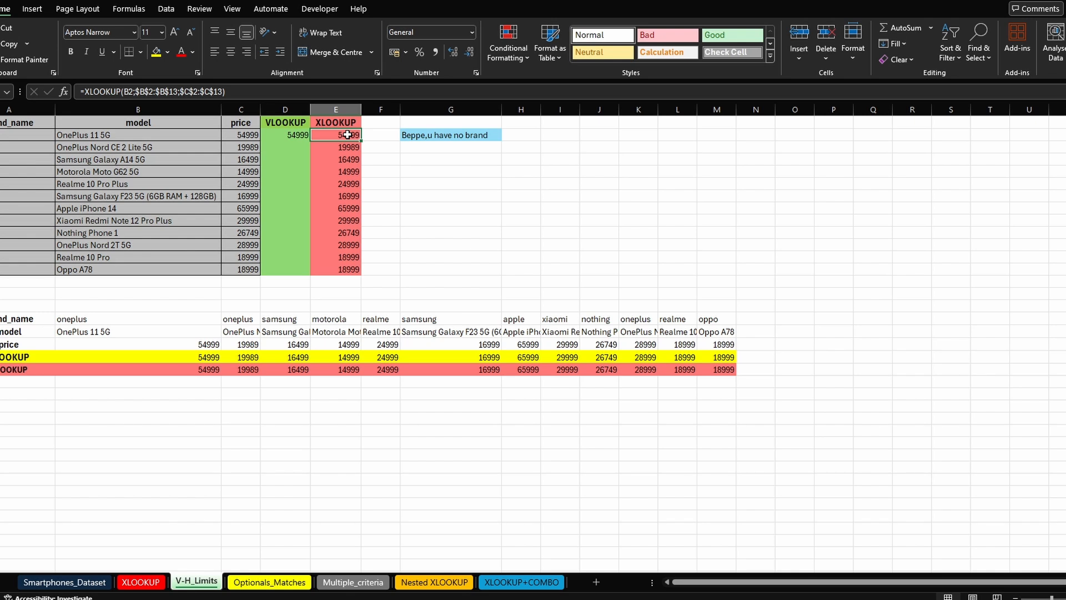
left_click_drag(348, 135, 340, 270)
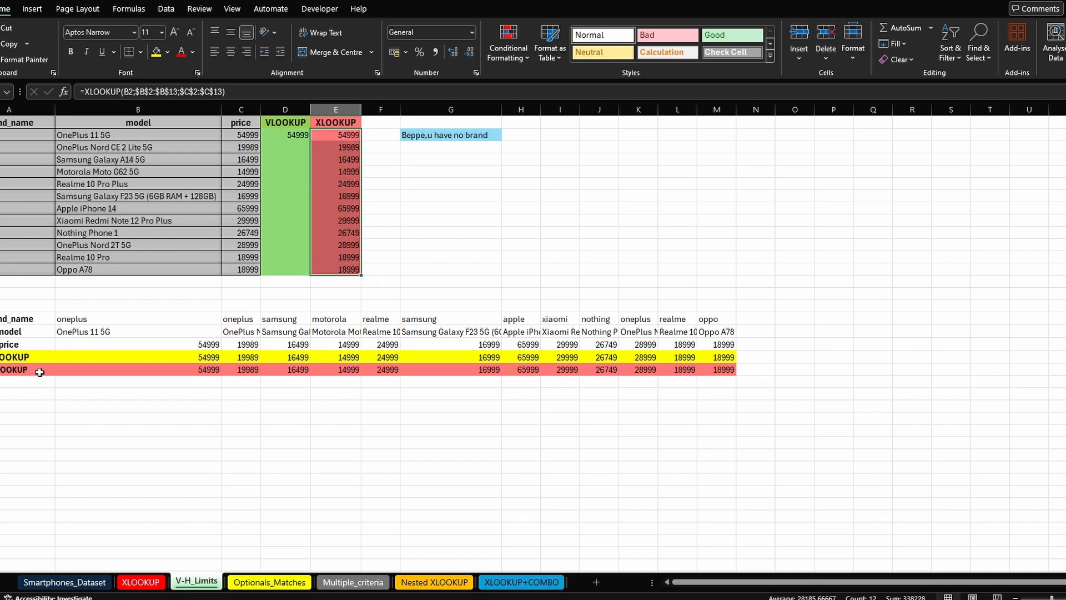
left_click_drag(89, 370, 717, 371)
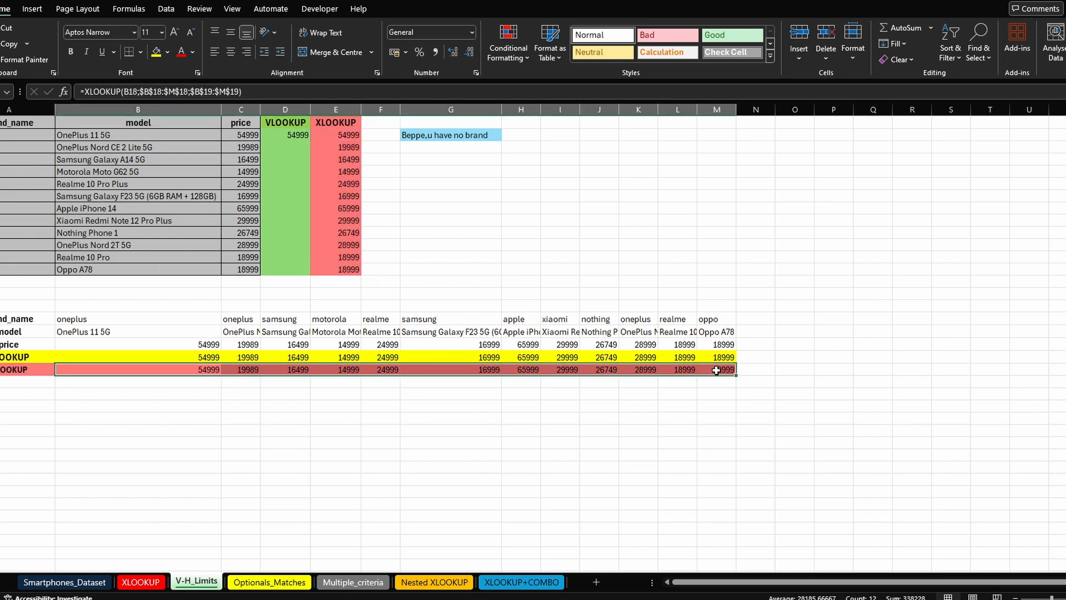
left_click(340, 136)
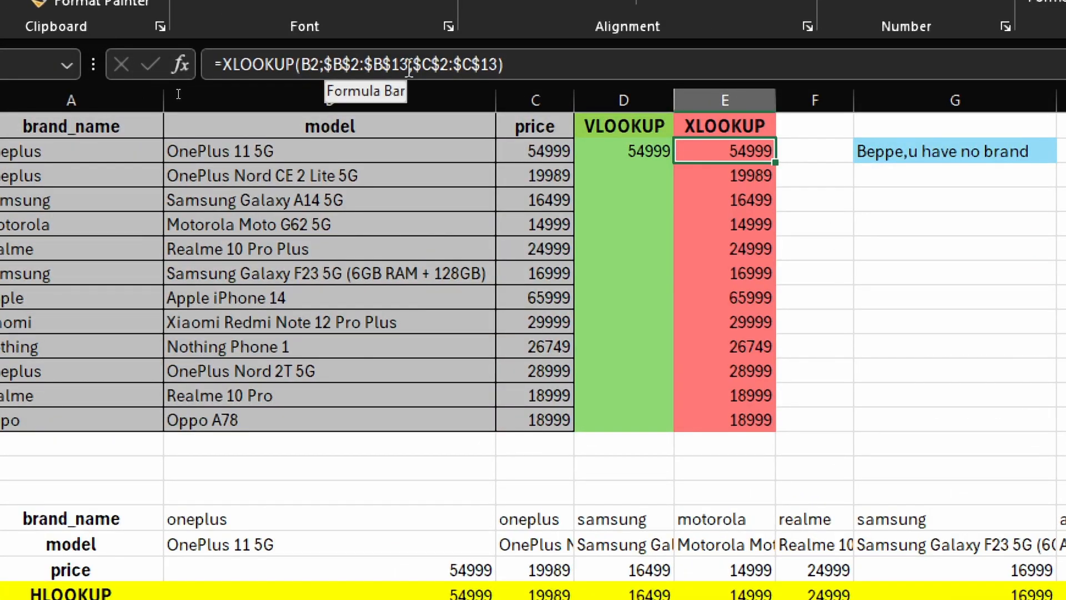
left_click_drag(340, 148, 358, 437)
scroll(369, 500, "down", 2)
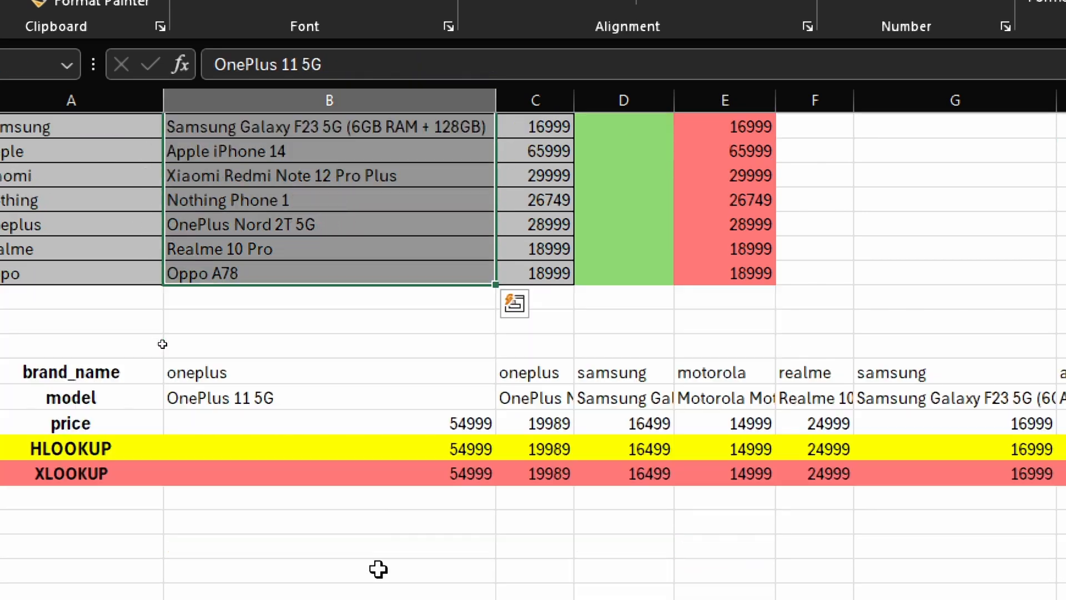
left_click(426, 460)
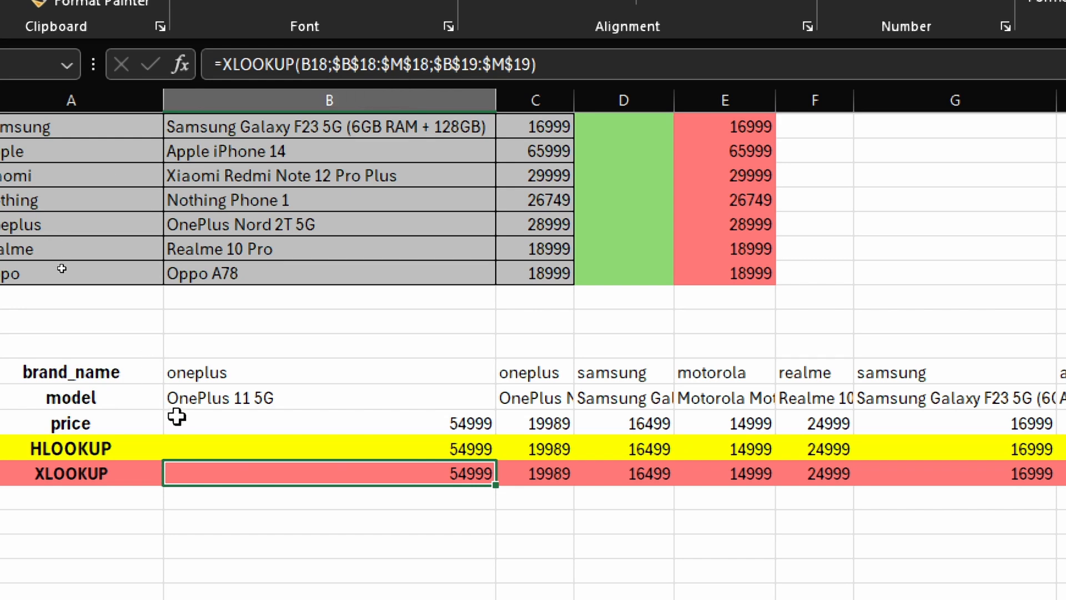
left_click_drag(197, 399, 1022, 389)
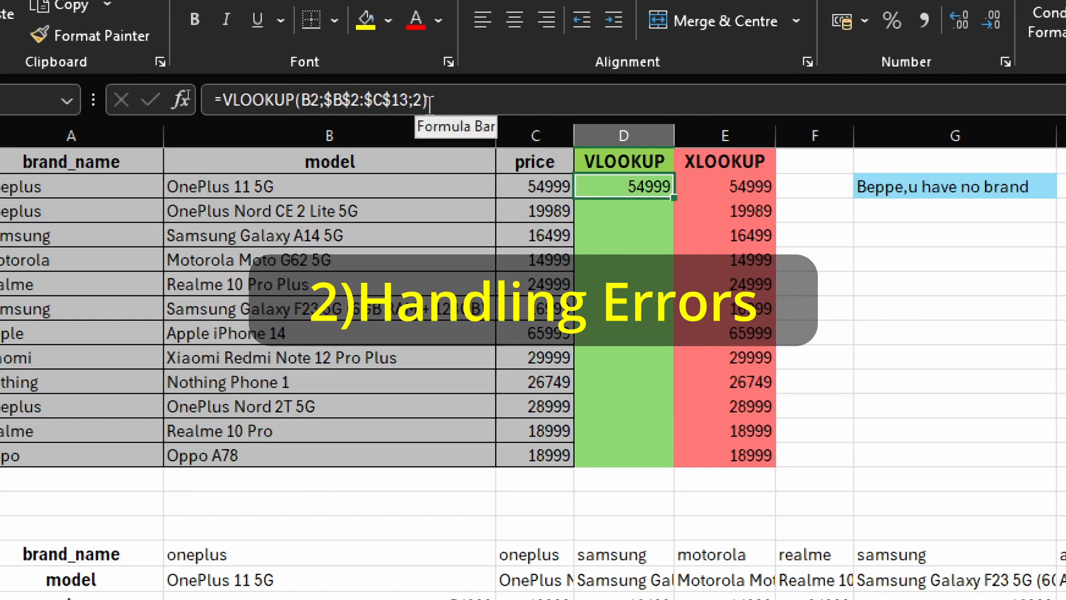
Check the lookup value in B2 and fill the VLOOKUP formula from D2 down to D13
left_click(414, 185)
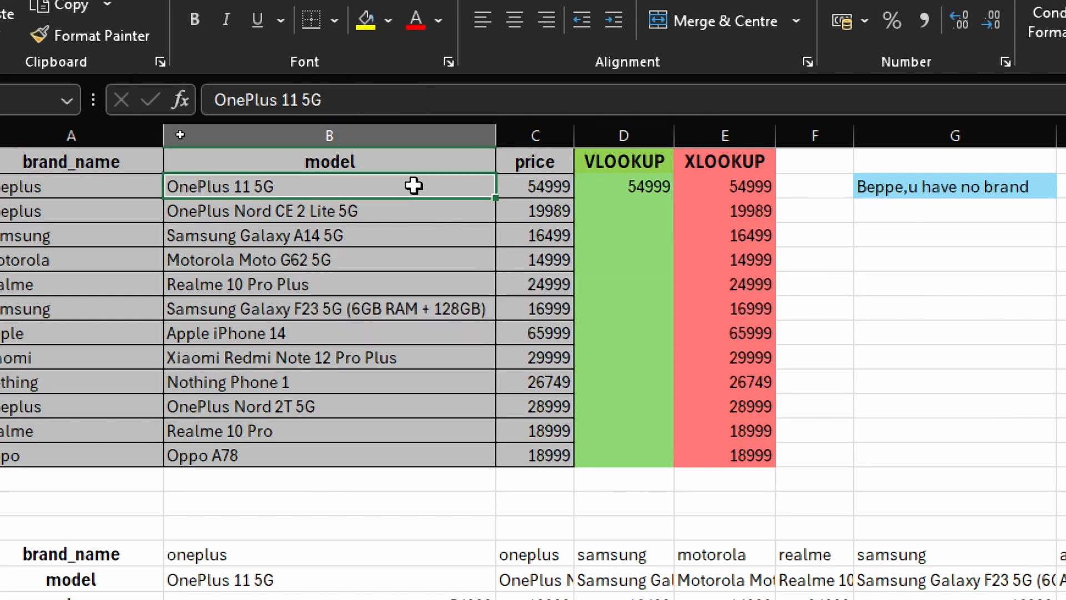
left_click(657, 187)
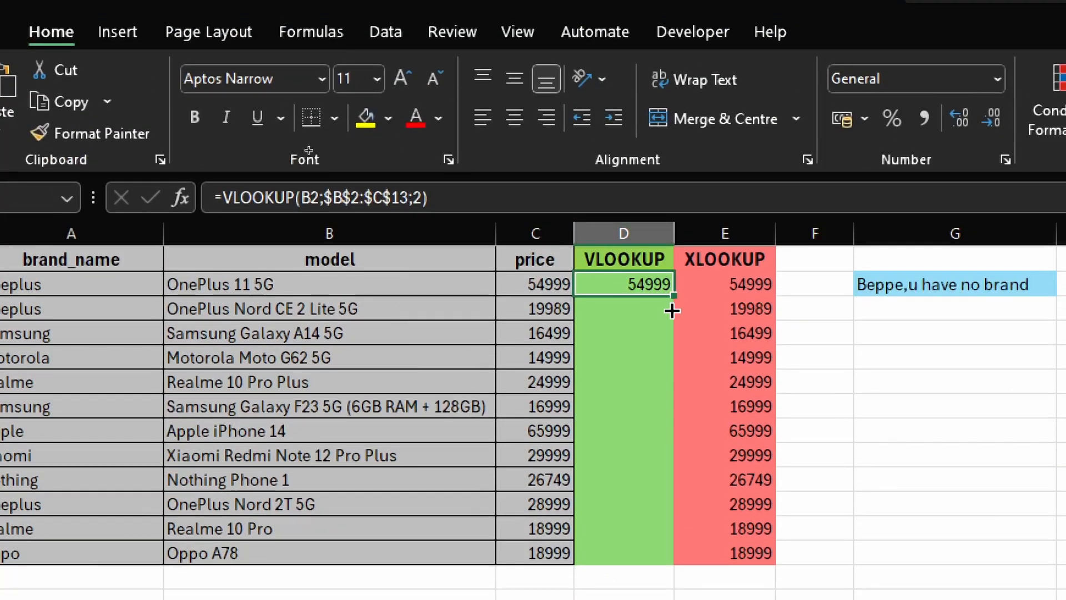
left_click_drag(672, 311, 645, 568)
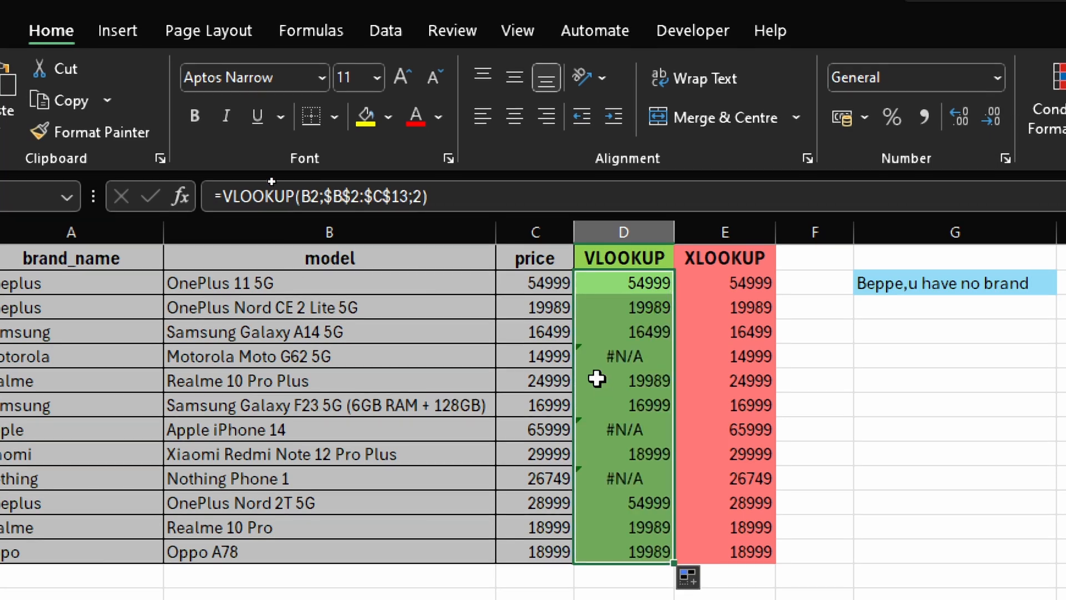
Inspect the error details of the VLOOKUP cell D5 for the Motorola Moto G62 5G
left_click(626, 358)
left_click(562, 355)
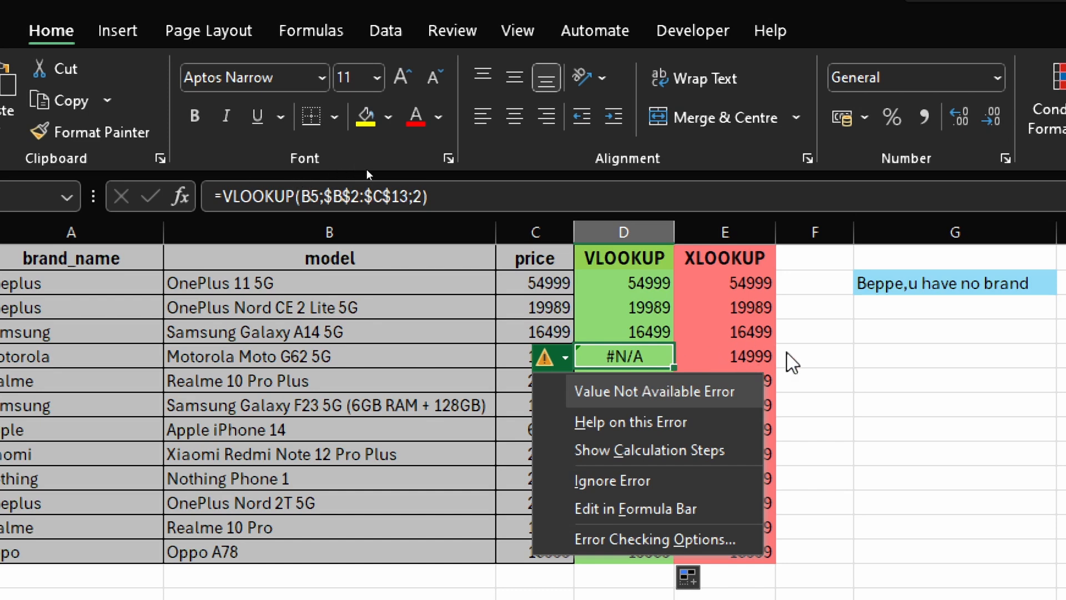
left_click(800, 367)
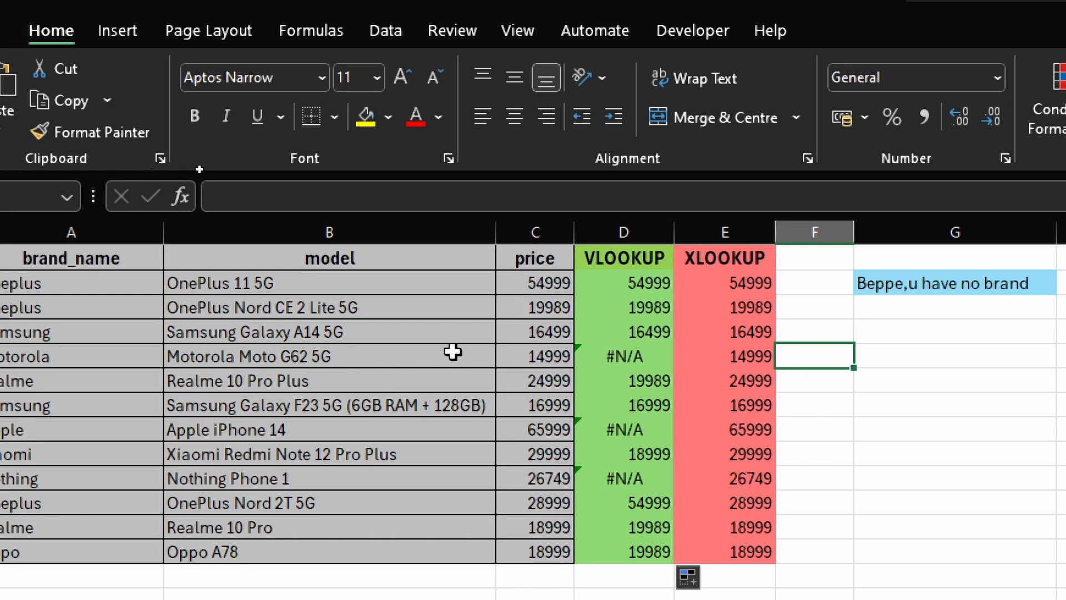
Add FALSE for an exact match to the VLOOKUP formula in D5 and fill it down to D13
left_click(625, 350)
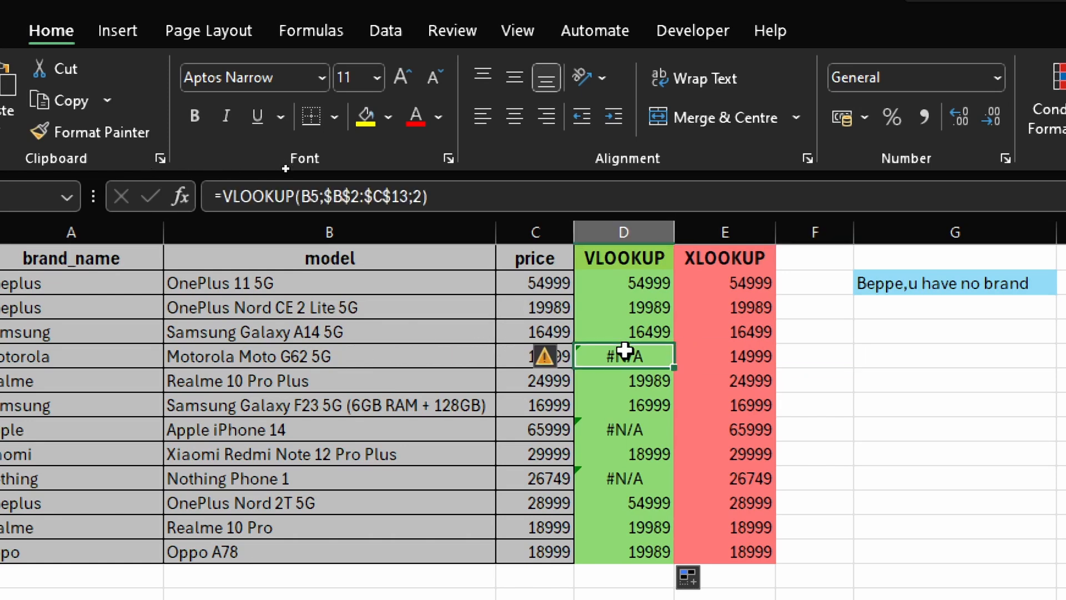
left_click(421, 196)
type(";")
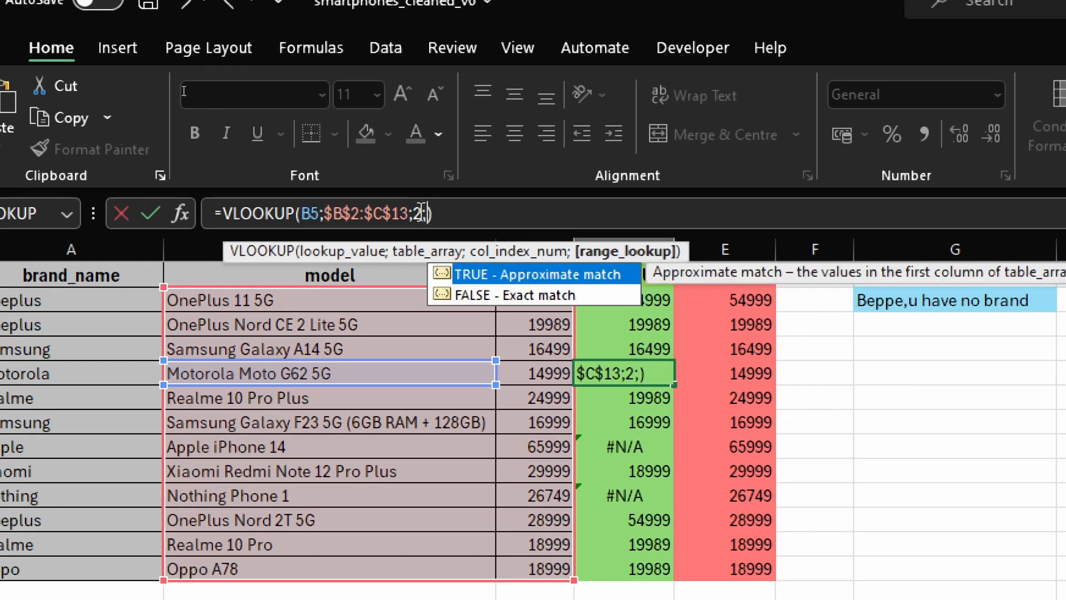
double_click(470, 294)
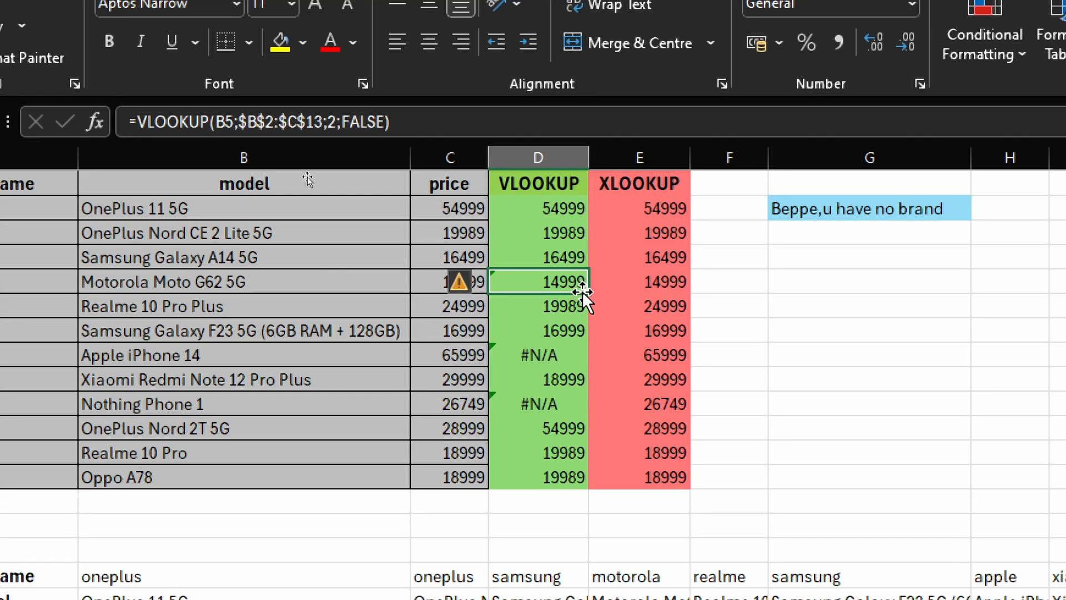
left_click_drag(591, 291, 556, 484)
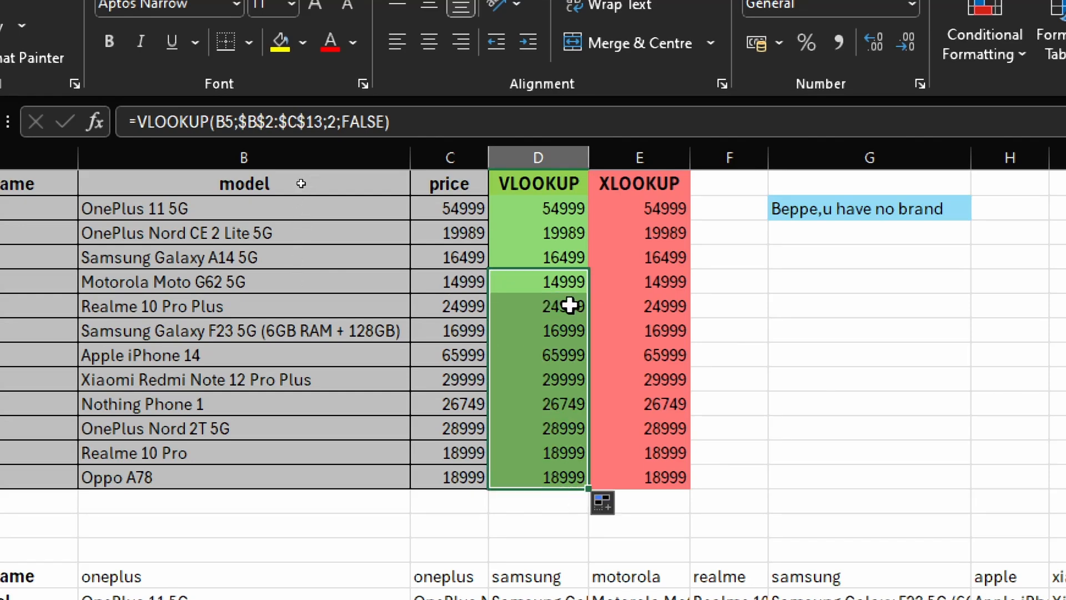
Examine the first HLOOKUP formula in the horizontal table below
scroll(694, 405, "down", 3)
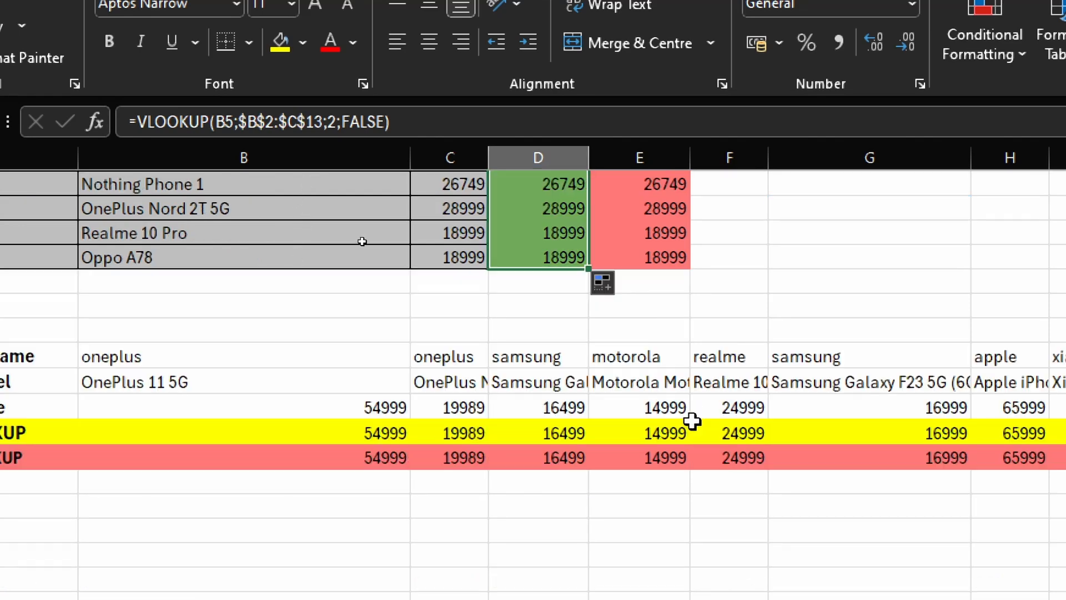
left_click(303, 431)
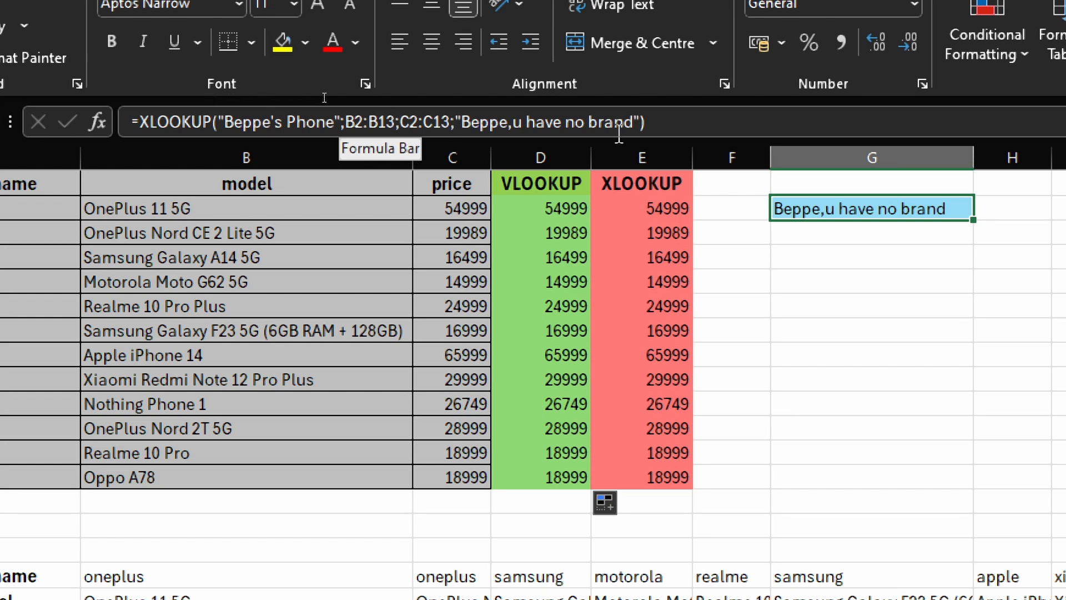
Try the XLOOKUP formula in G2 without its custom if_not_found message, check the result, and restore the message
left_click_drag(643, 112, 450, 107)
key("BackSpace")
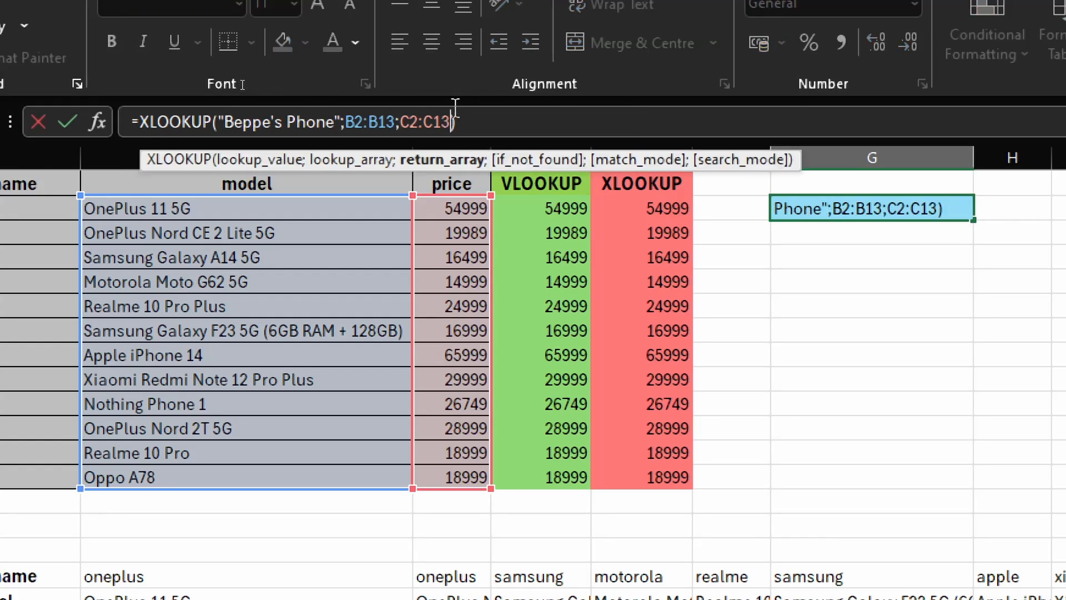
key("Return")
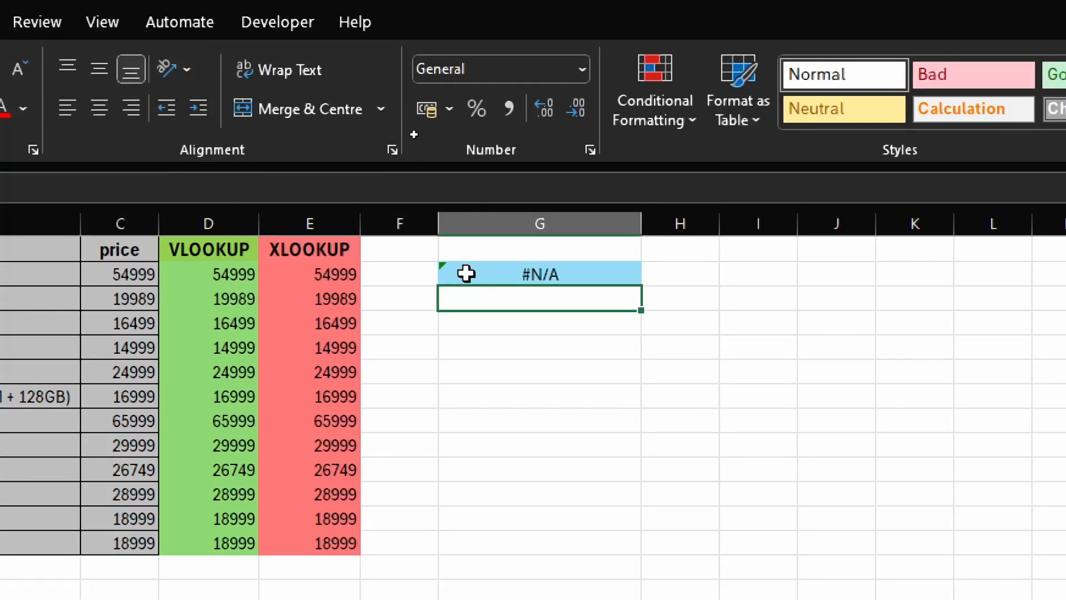
left_click(466, 274)
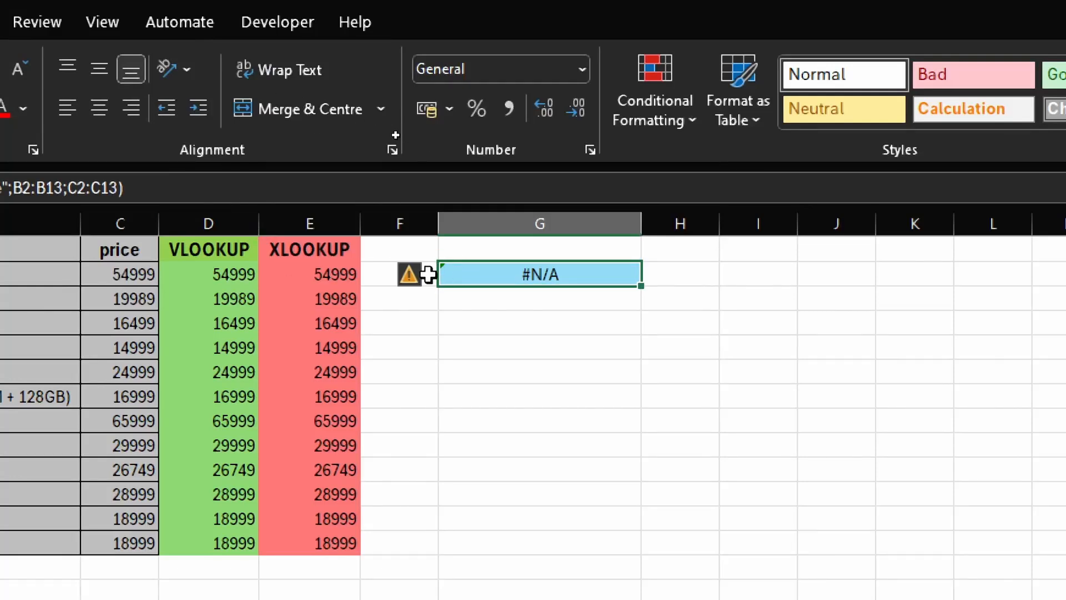
mouse_move(428, 280)
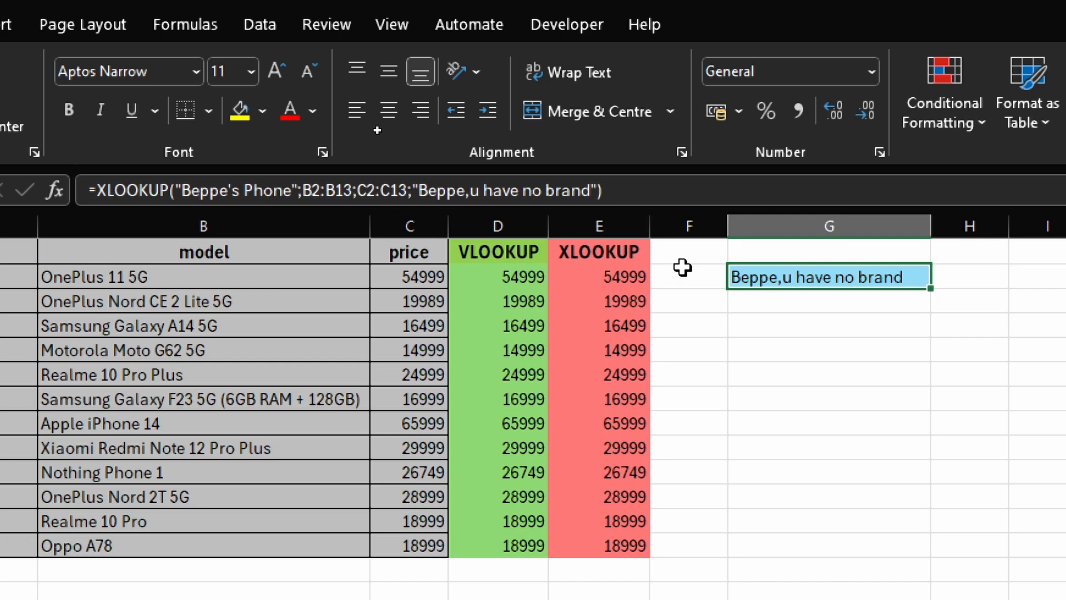
left_click(678, 279)
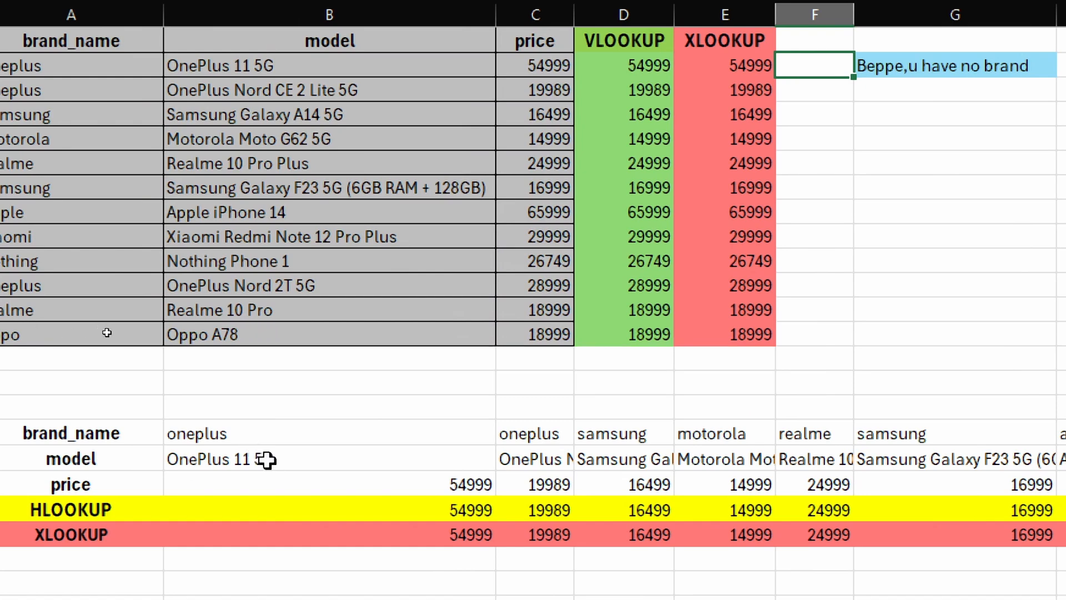
Examine the HLOOKUP formula in B20 together with the model and price cells of the OnePlus 11 5G
left_click(283, 503)
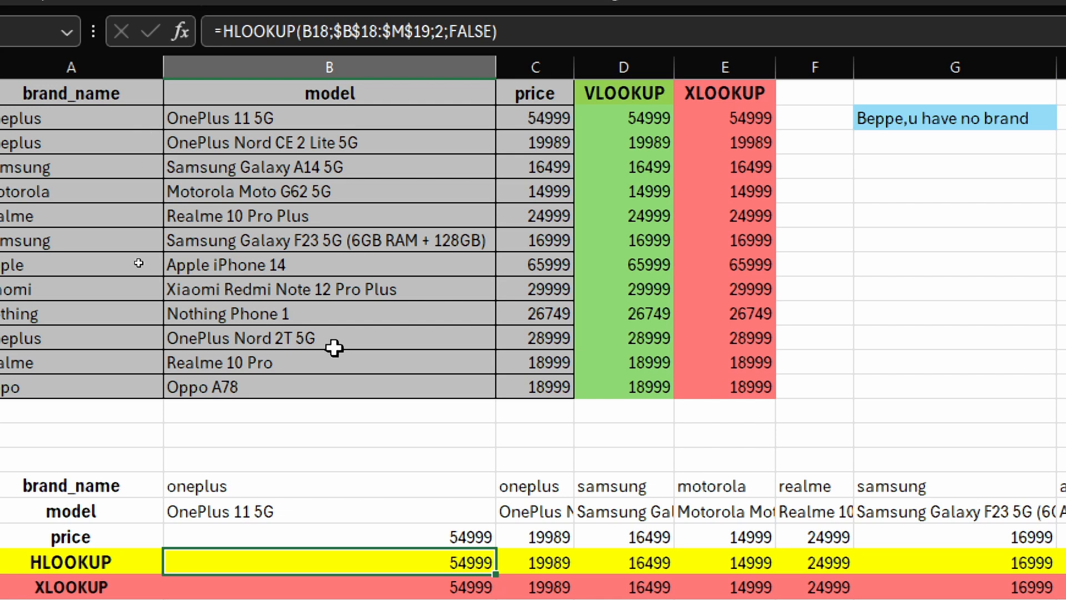
left_click_drag(301, 506, 308, 534)
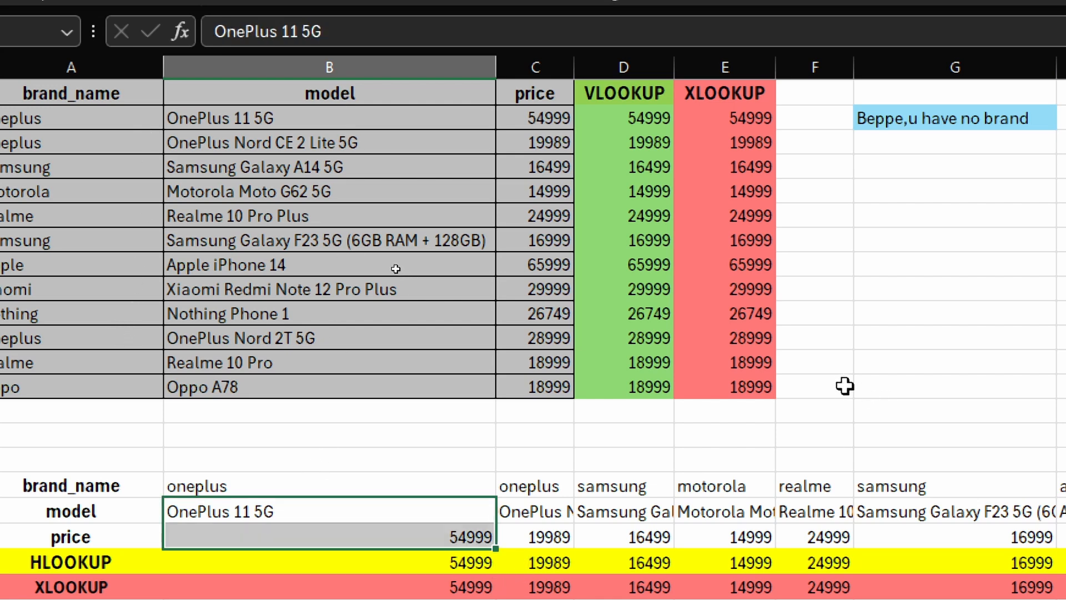
Start an XLOOKUP formula in F2 with lookup value B2, lookup array $B$2:$B$13 and return array $C$2:$C$13
left_click(793, 123)
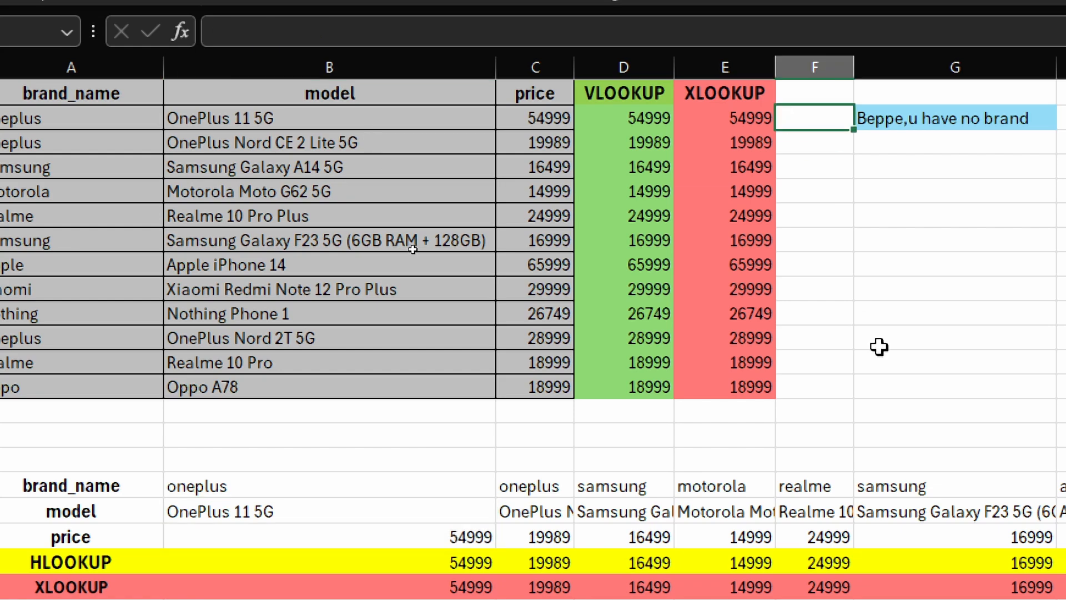
type("=xlookup(")
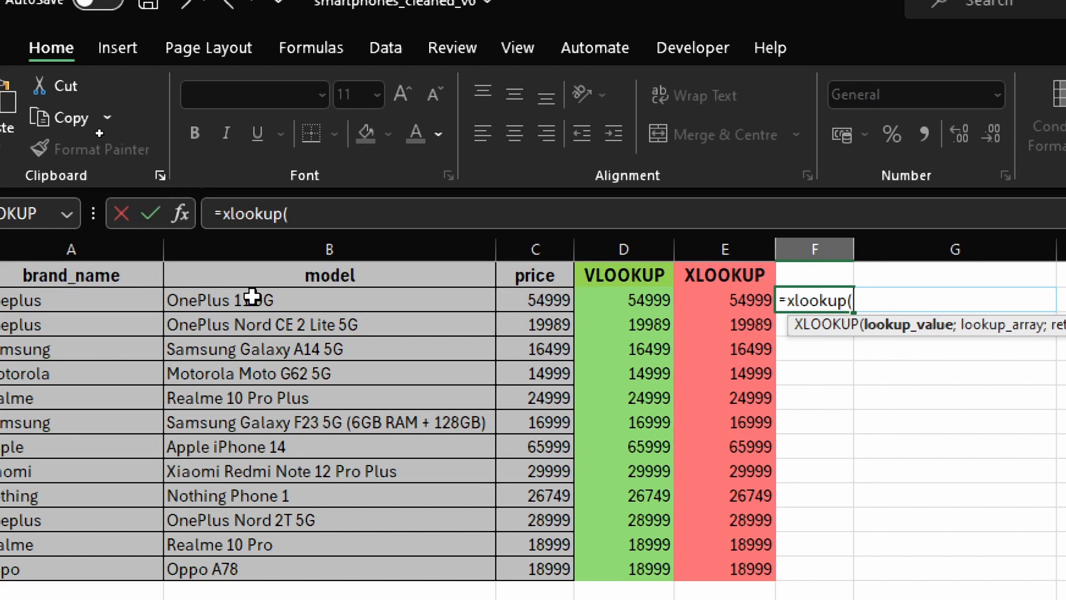
left_click(252, 298)
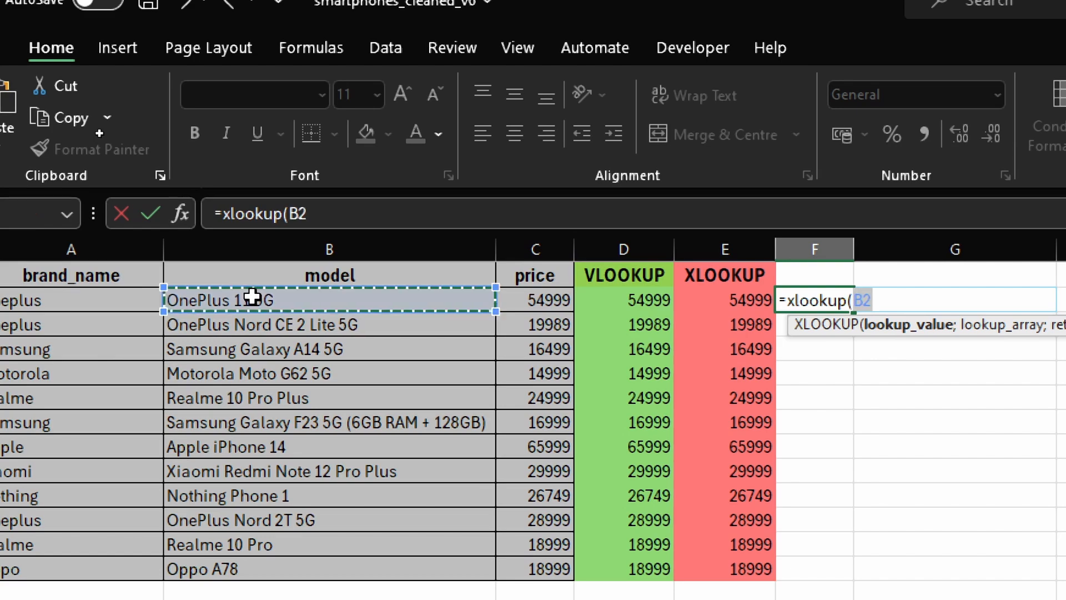
type(";")
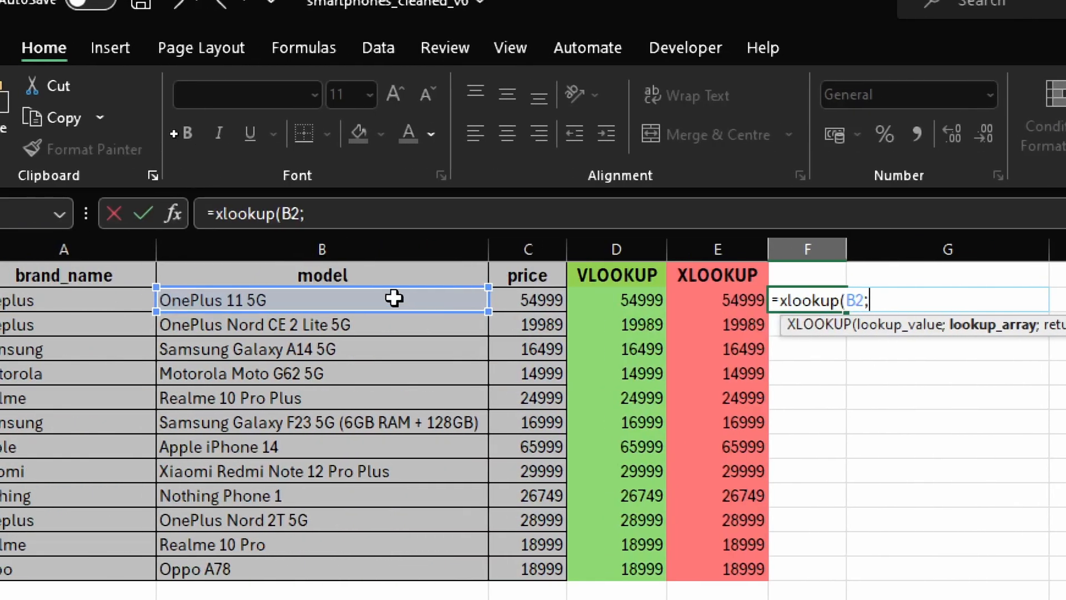
left_click_drag(392, 302, 391, 572)
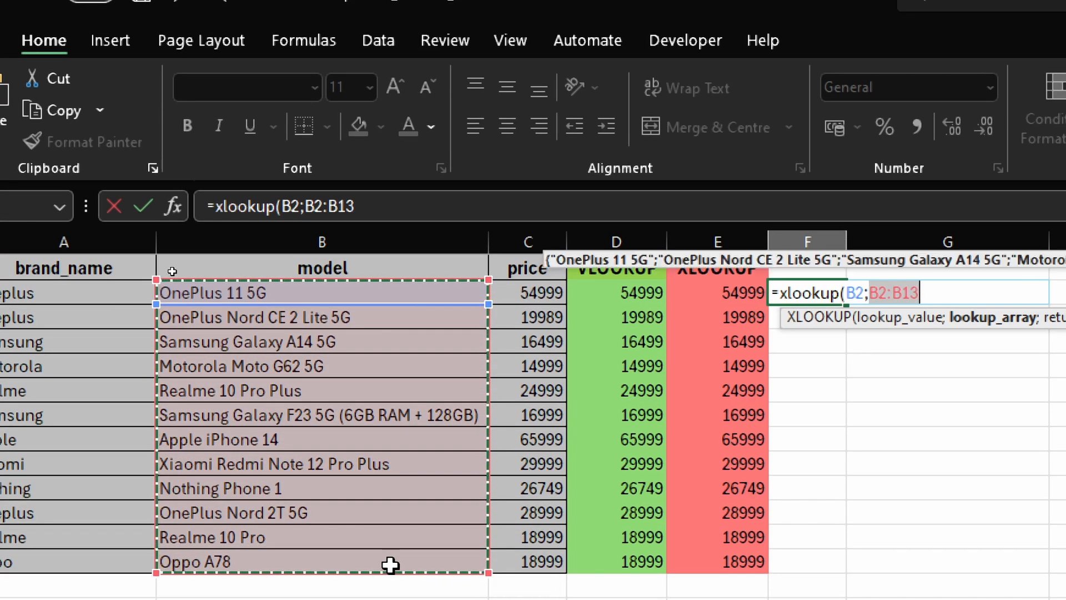
key("F4")
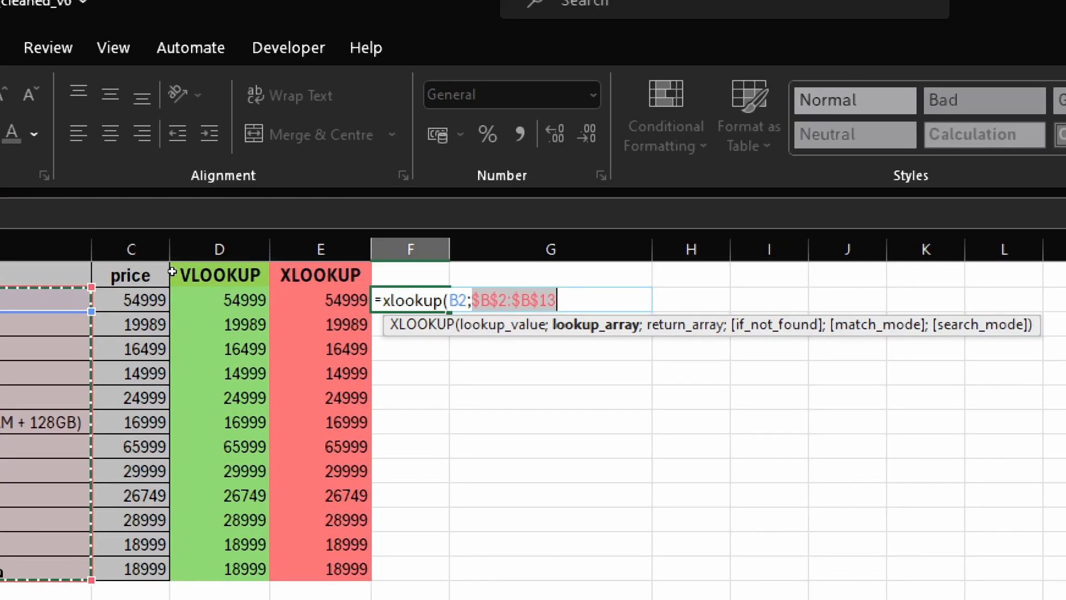
type(";")
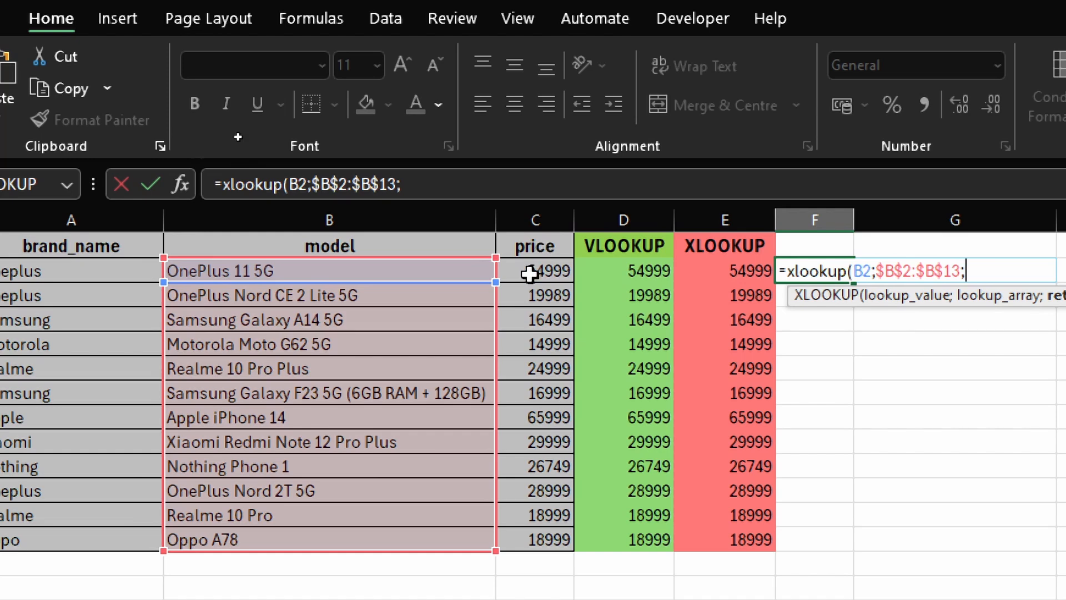
left_click_drag(536, 270, 542, 530)
key("F4")
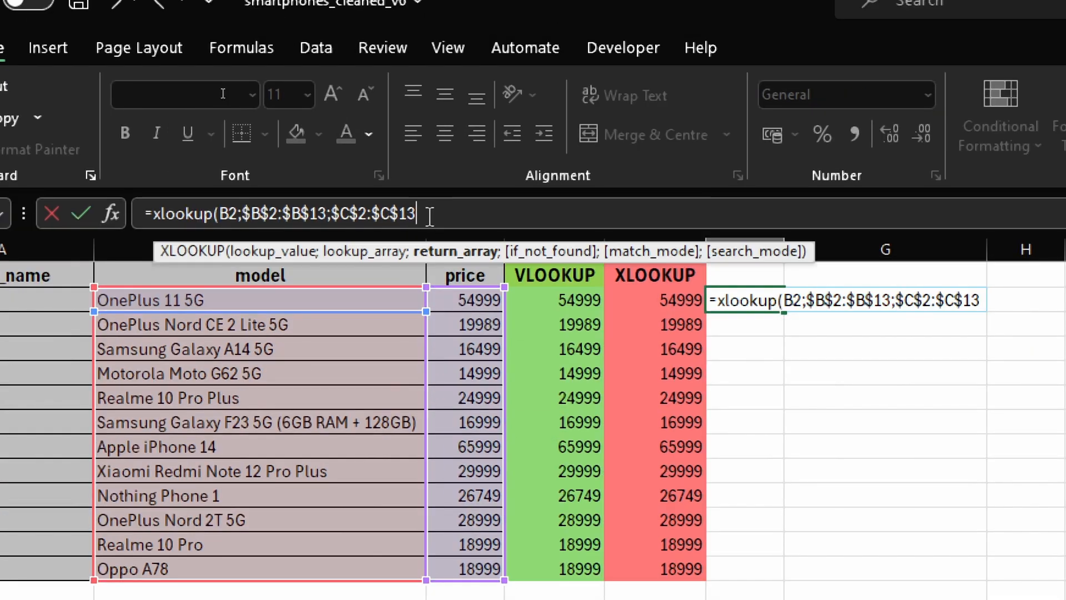
Add $A$2:$A$13 as the if_not_found argument, complete the XLOOKUP in F2 and fill it down to F13
type(";")
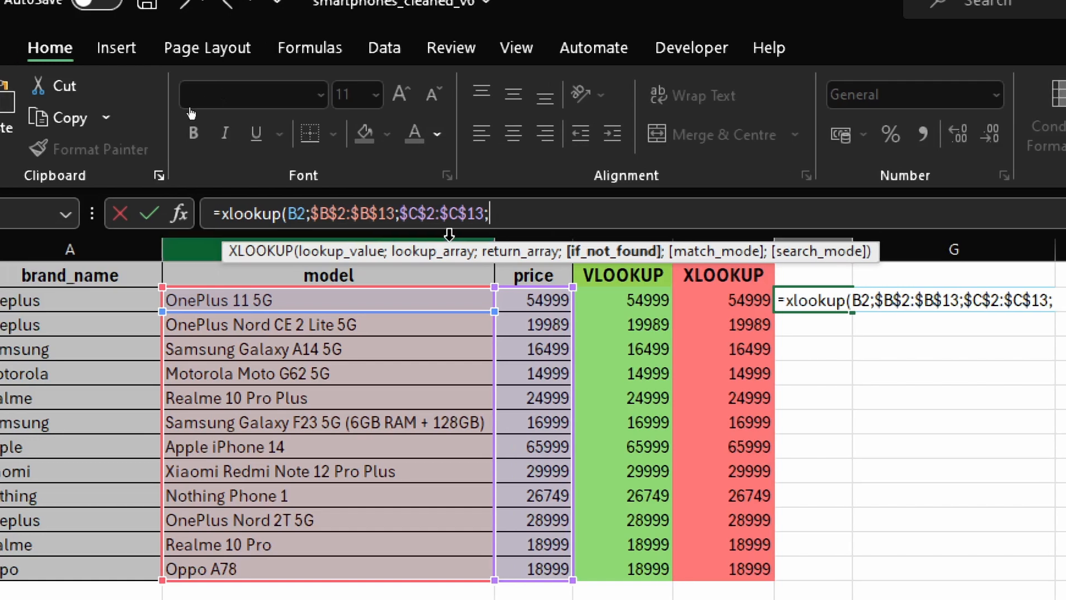
left_click_drag(108, 304, 89, 565)
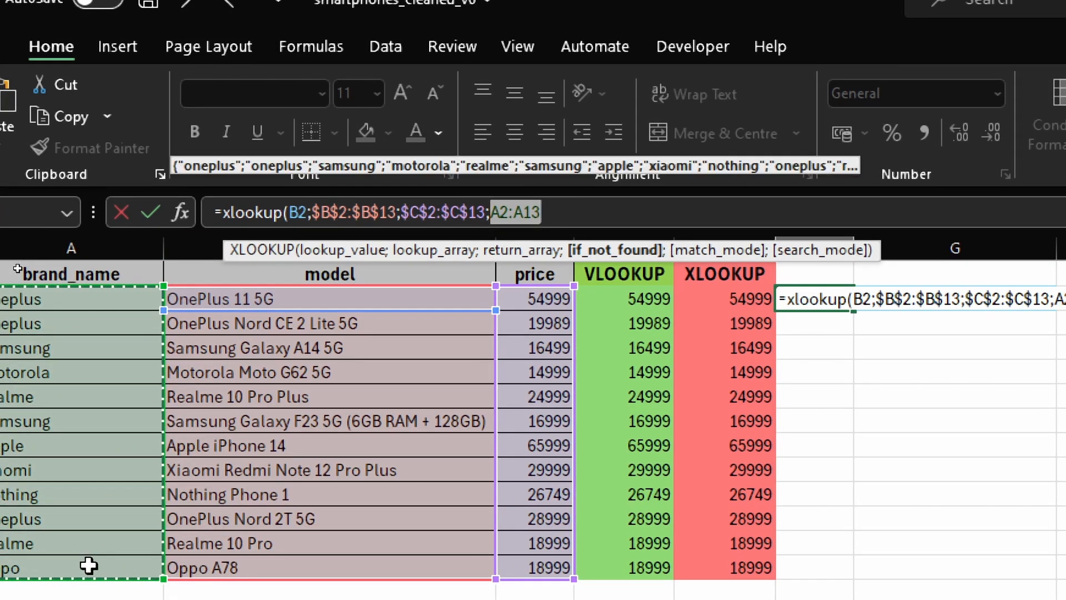
key("F4")
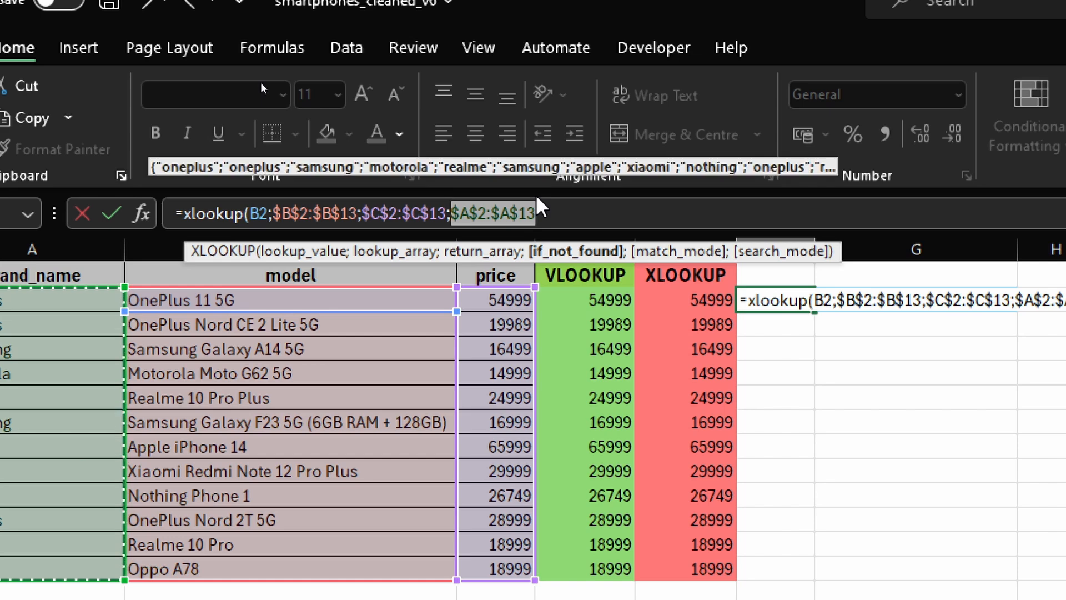
type(")")
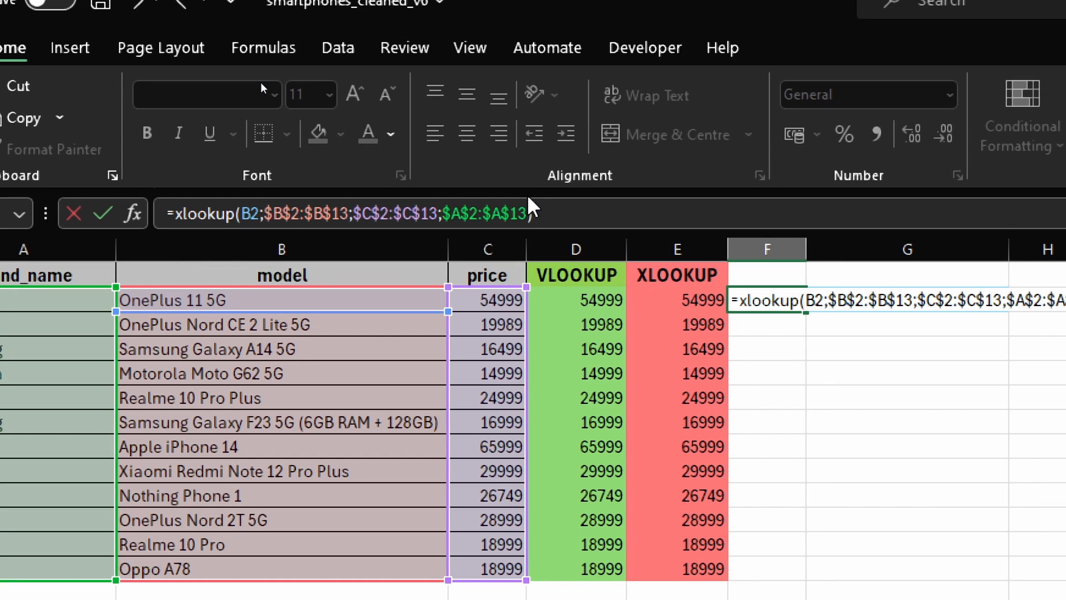
key("Return")
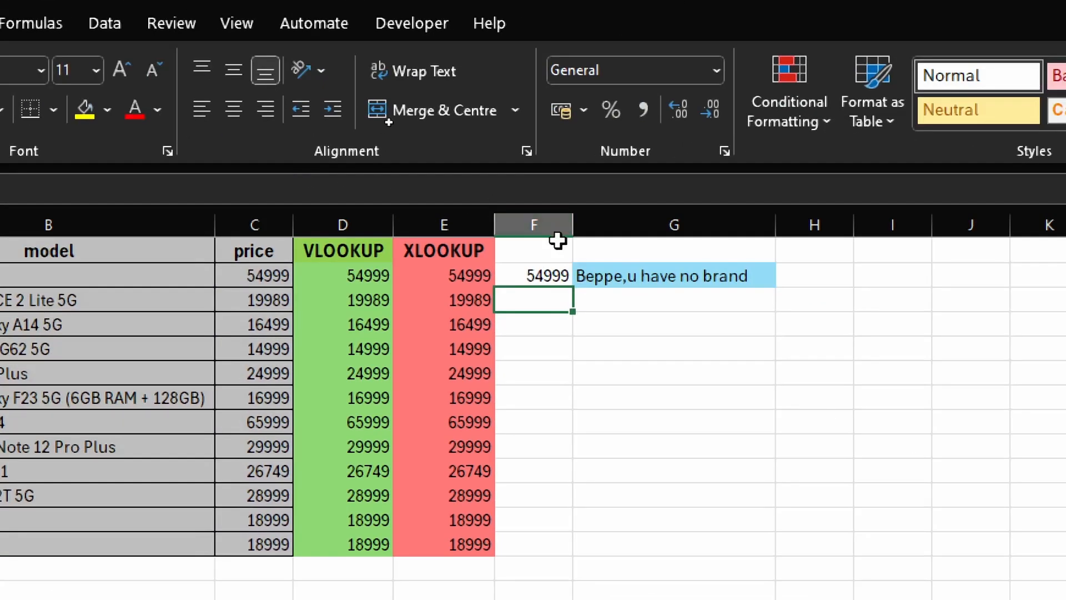
left_click(789, 302)
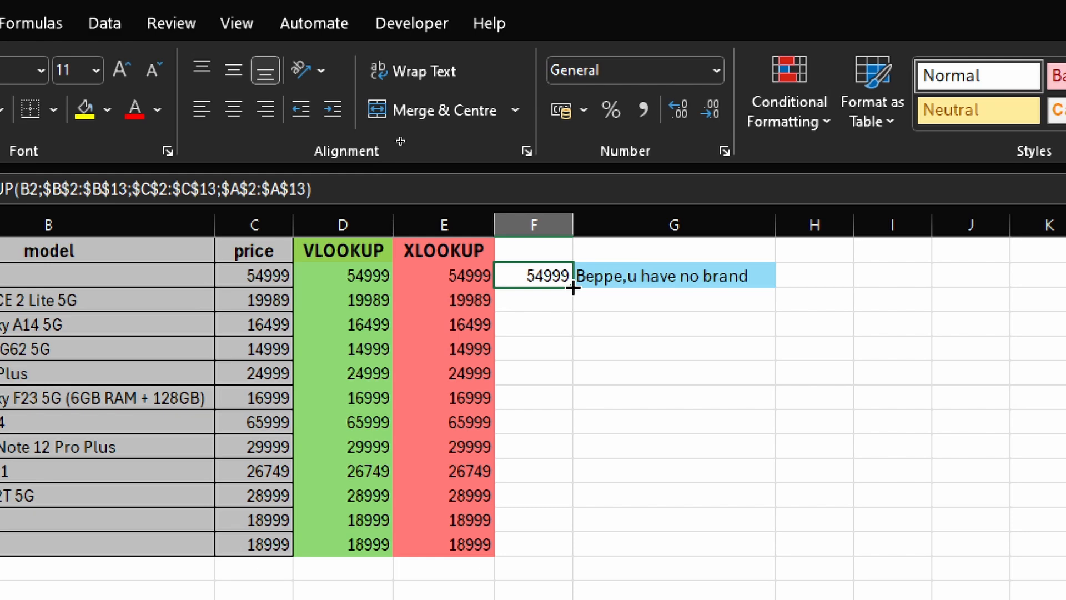
left_click_drag(573, 287, 556, 545)
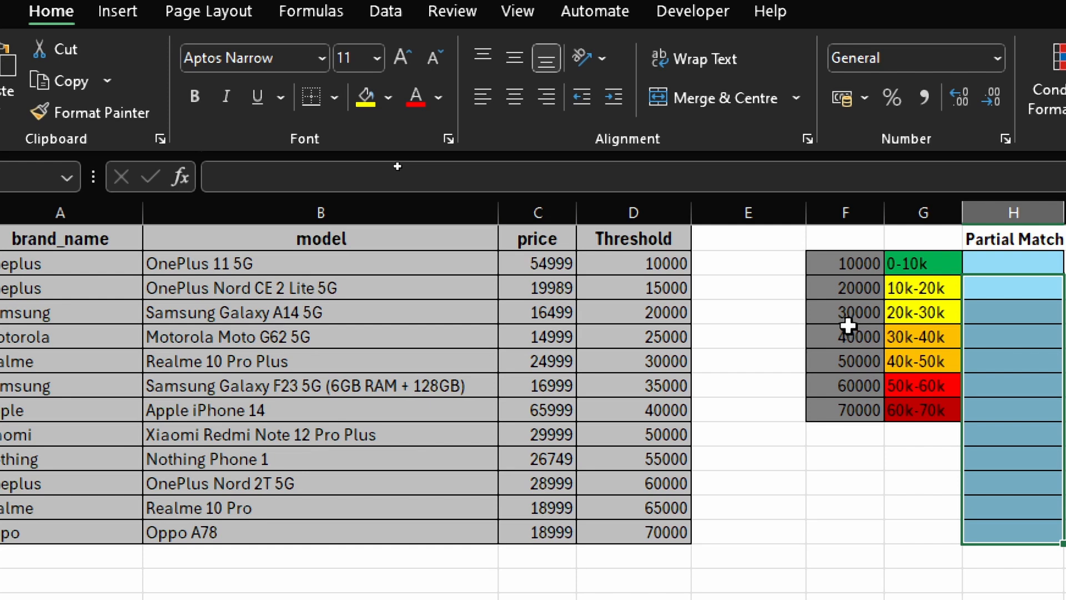
Start an XLOOKUP formula in H2 under Partial Match with lookup value C2 and lookup array $F$2:$F$8
left_click(999, 264)
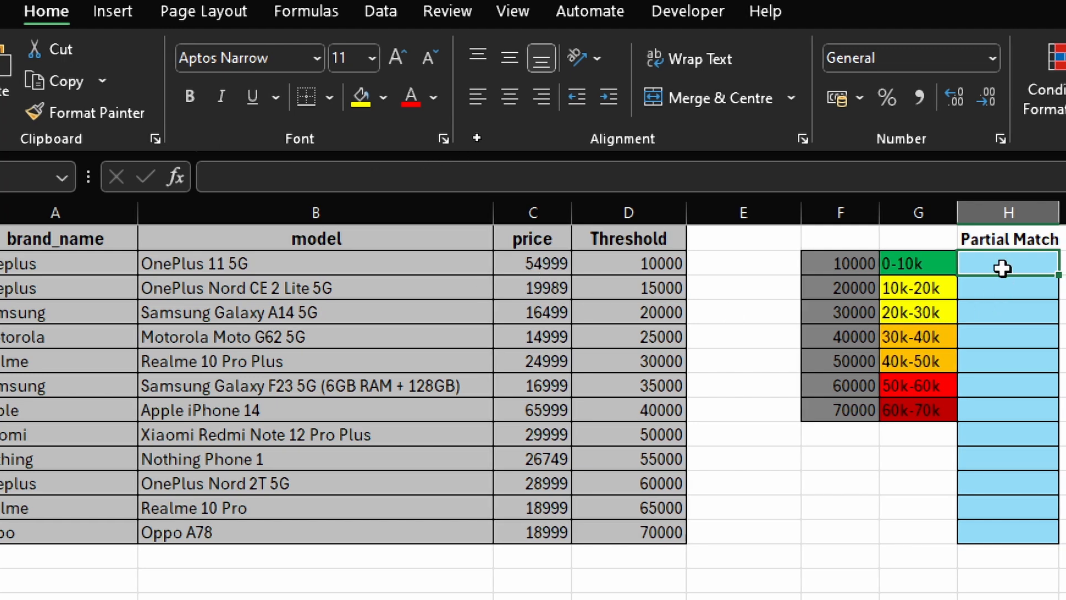
double_click(972, 268)
type("=xlook")
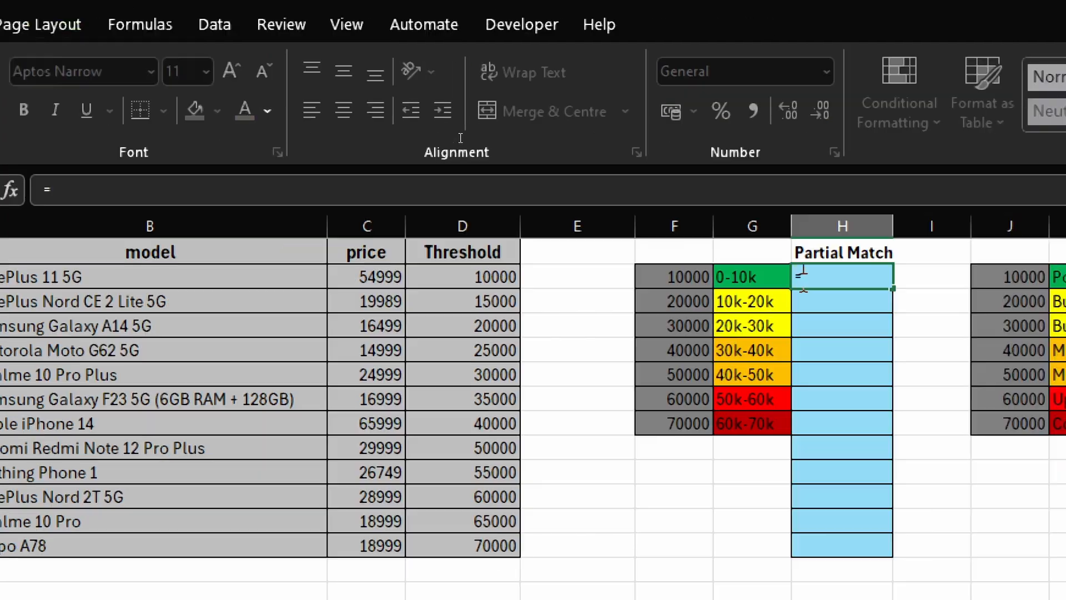
type("up(")
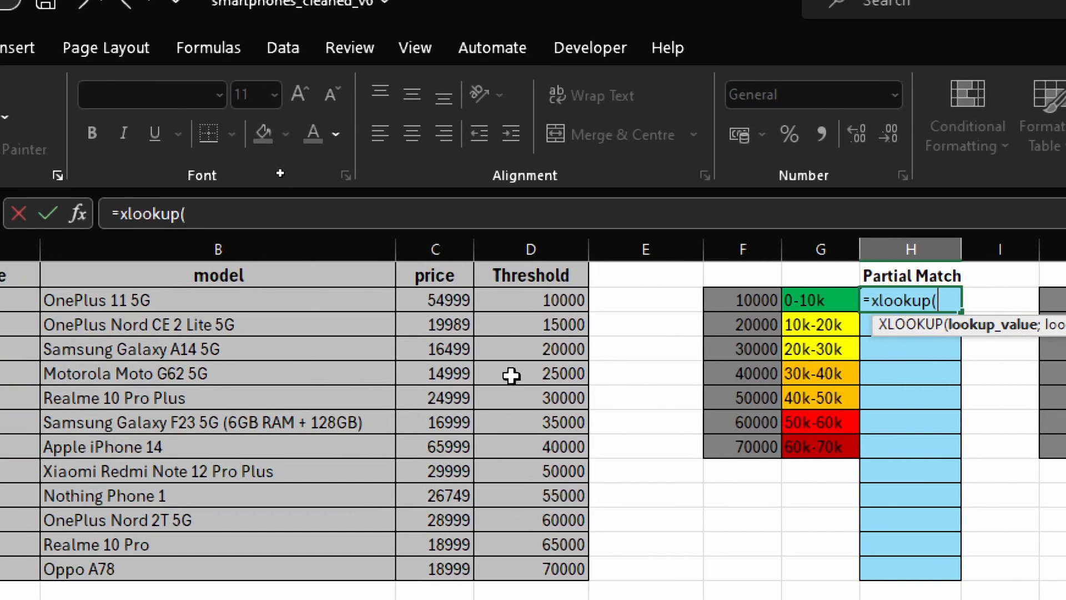
left_click(448, 302)
type(";")
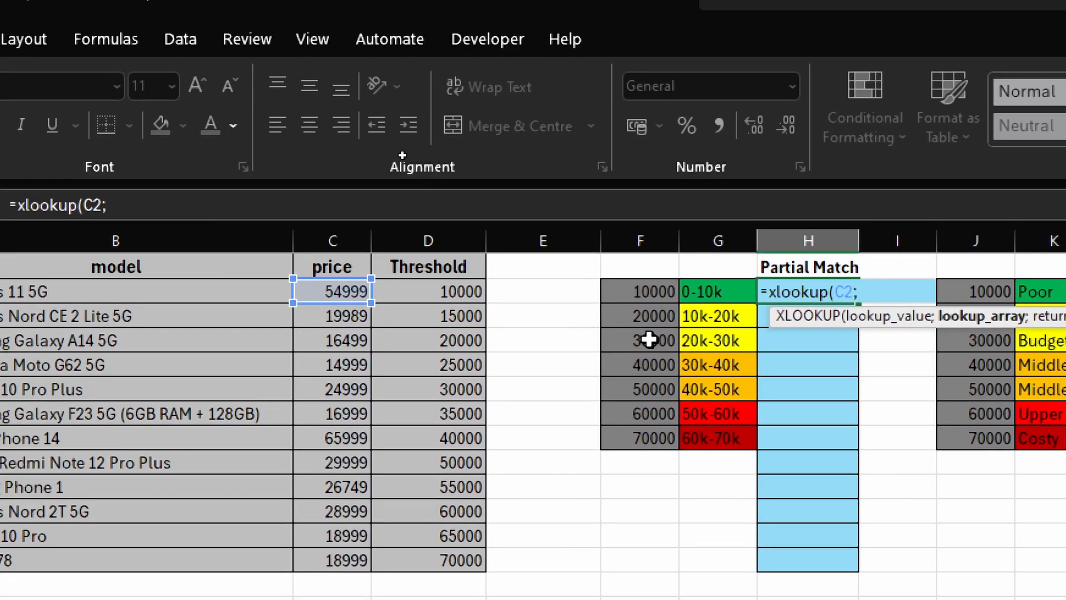
left_click_drag(666, 293, 637, 442)
key("F4")
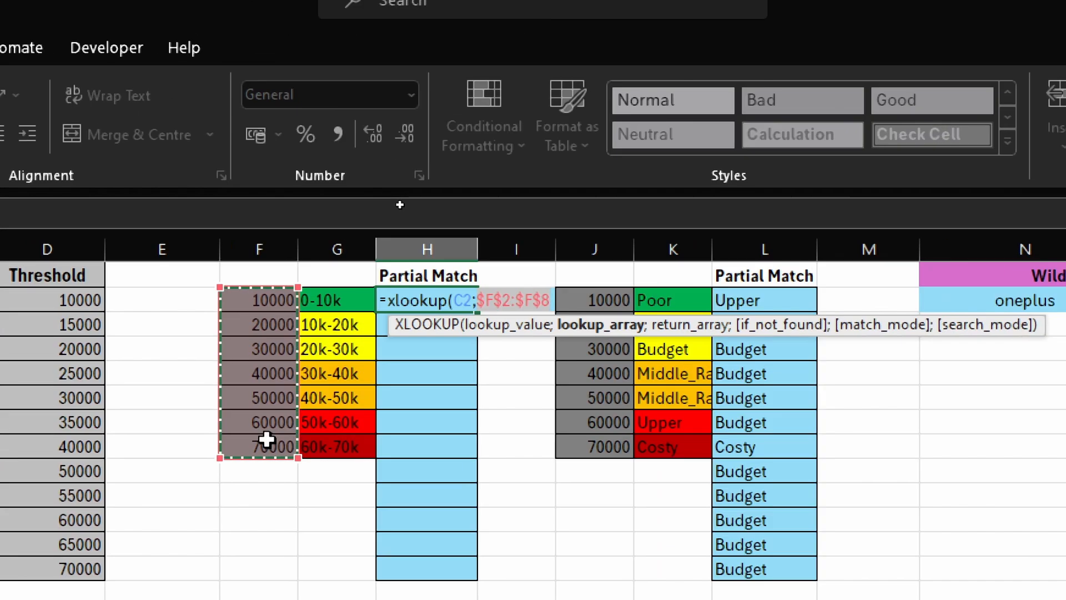
Use the price bands $G$2:$G$8 as the return array and complete the XLOOKUP formula in H2
type(";")
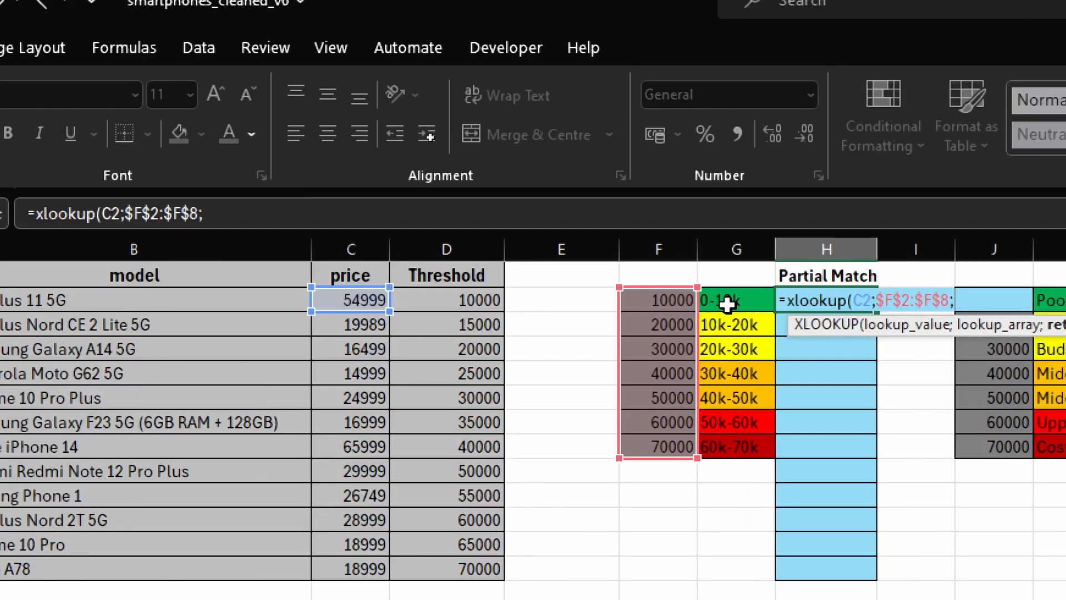
left_click_drag(729, 301, 743, 450)
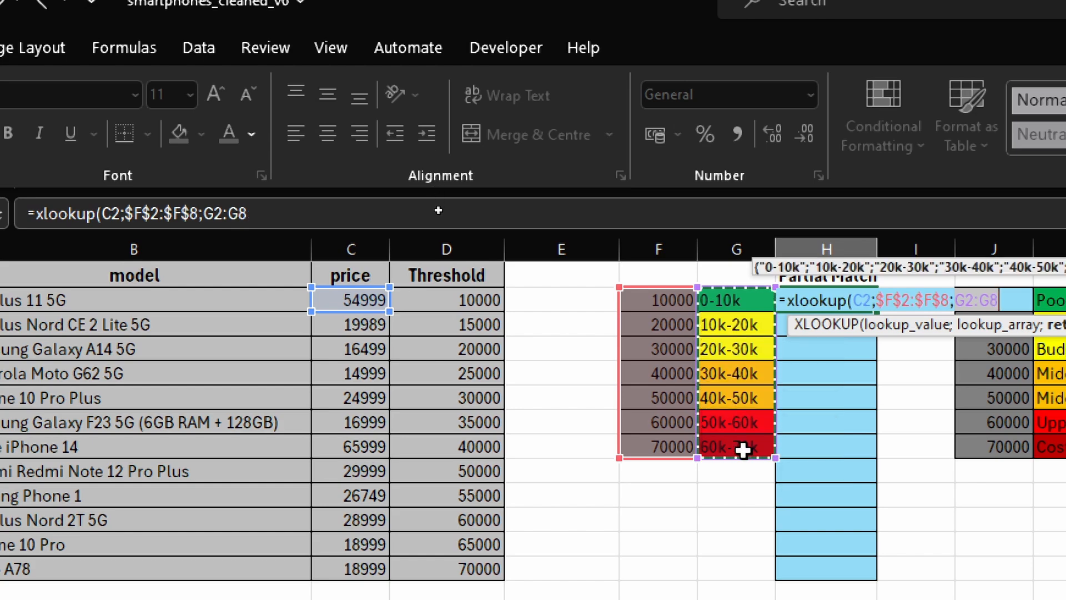
key("F4")
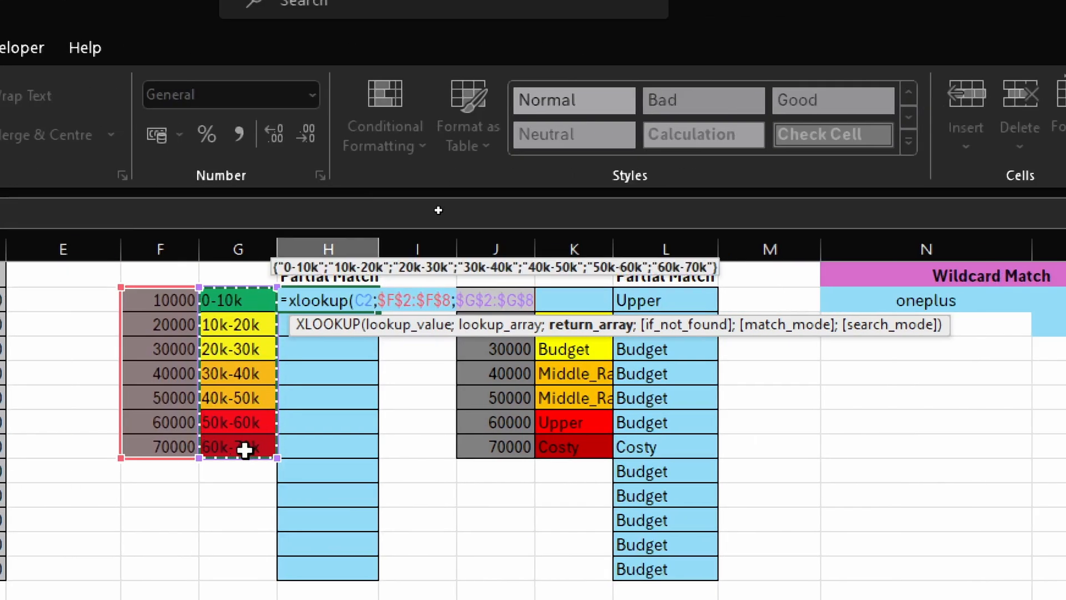
type(")")
key("Return")
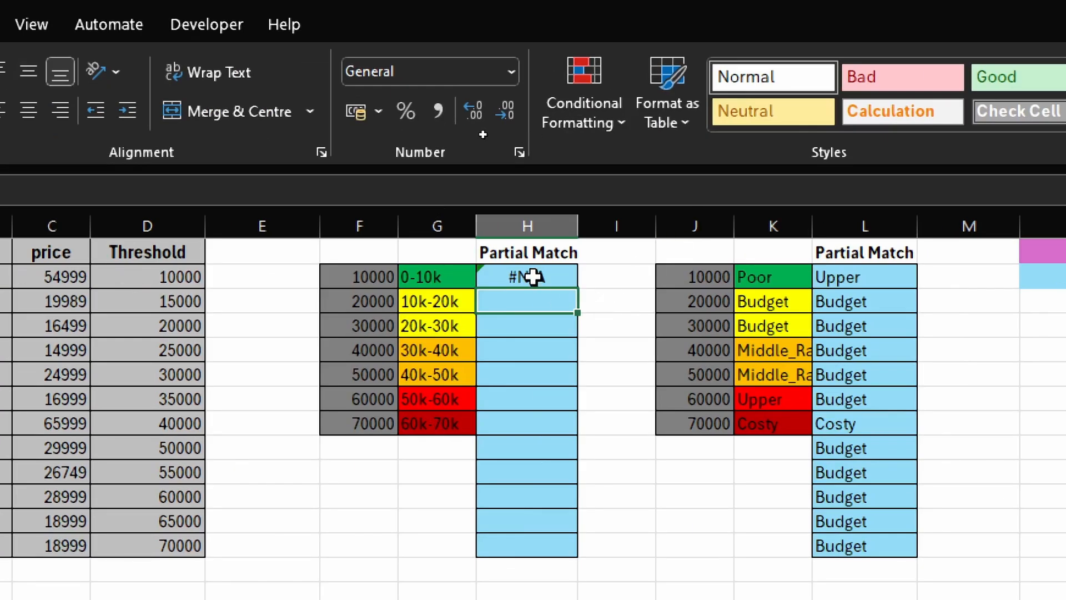
Leave if_not_found empty, set match_mode to -1 (exact match or next smaller item) in H2, and fill the formula down to H8
left_click(533, 277)
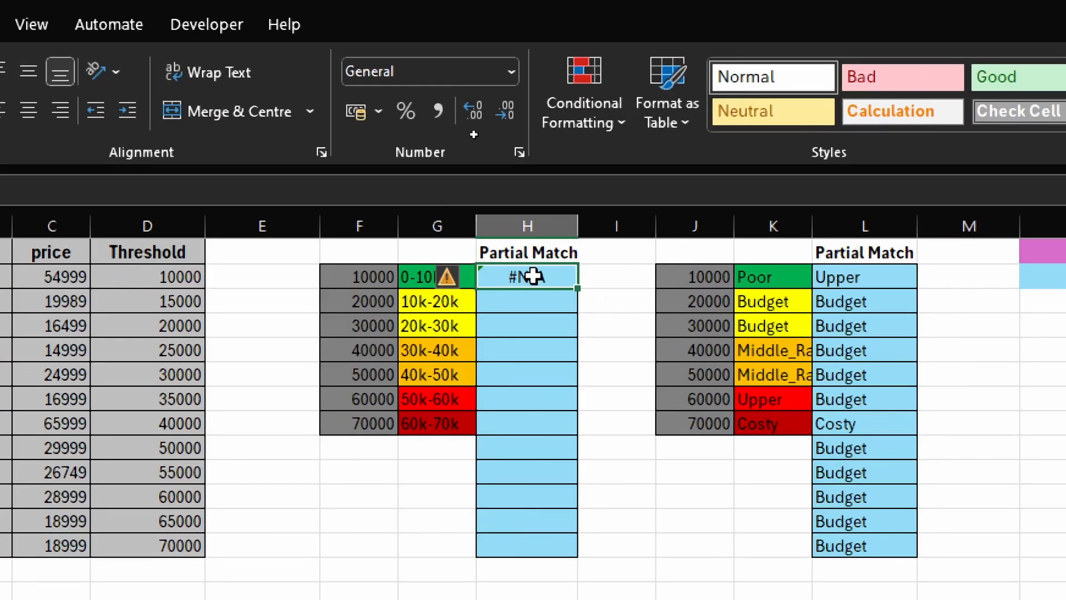
left_click(308, 190)
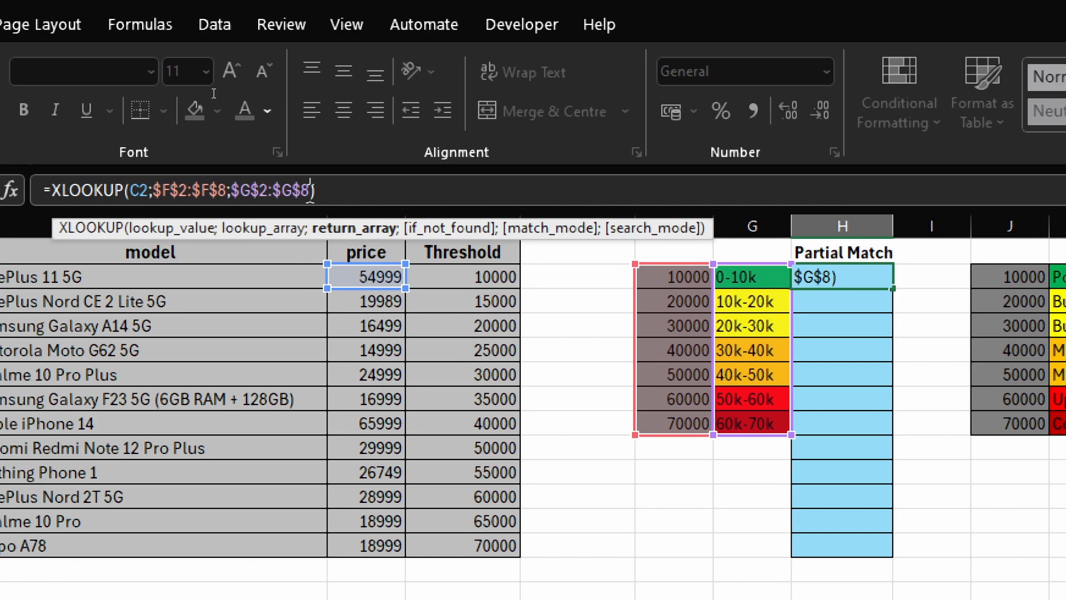
type(";")
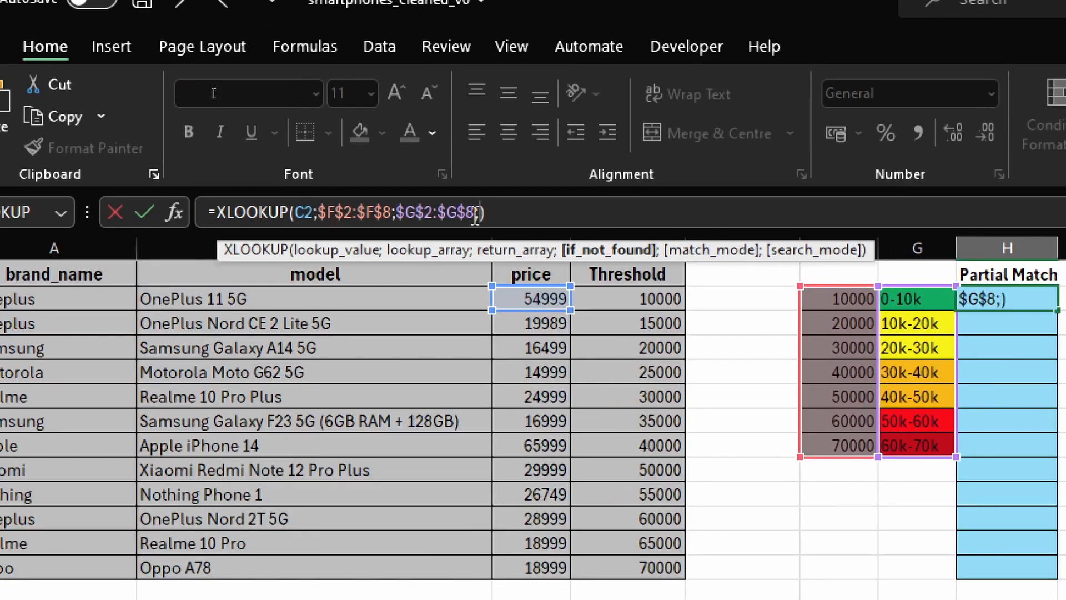
type(";")
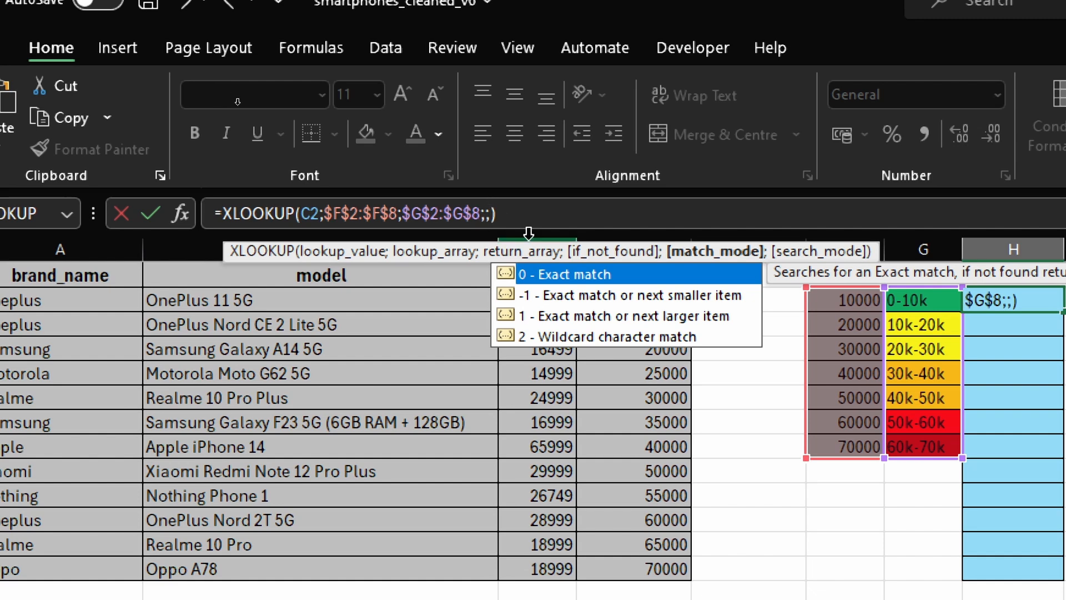
left_click(607, 296)
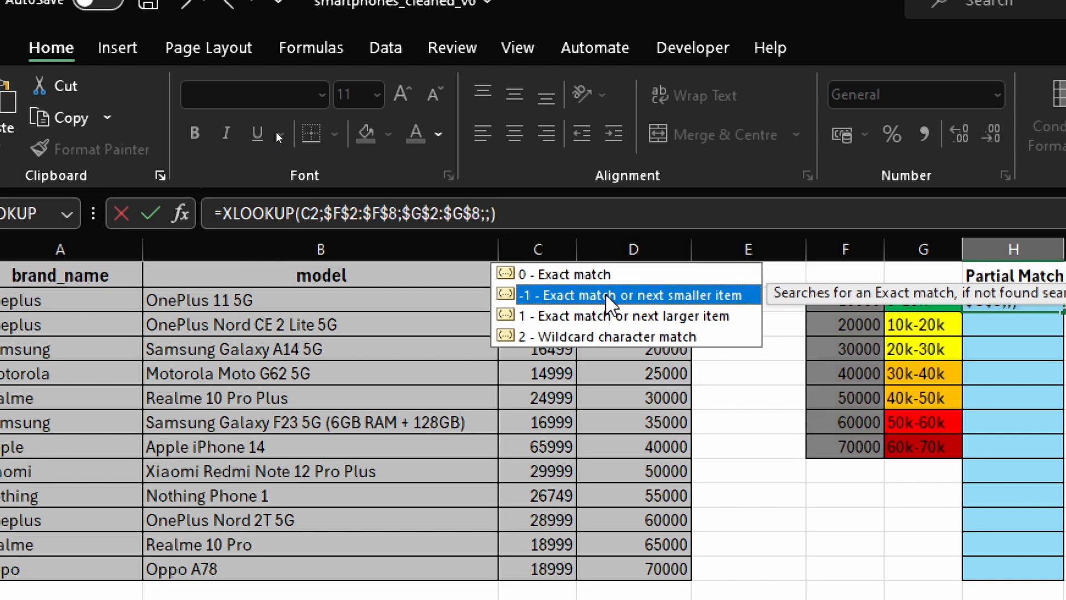
double_click(569, 296)
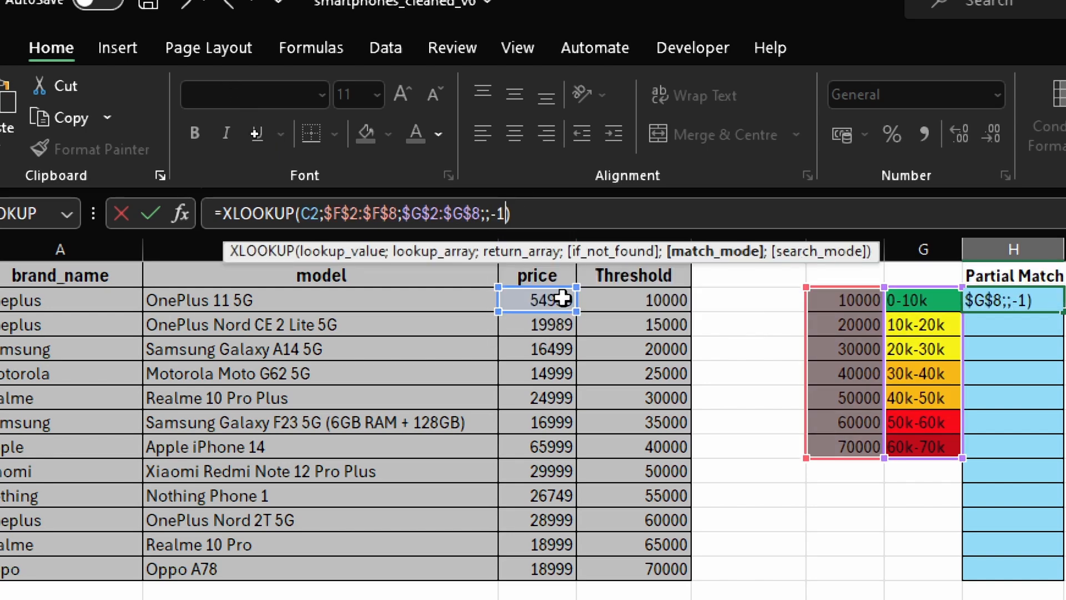
key("Return")
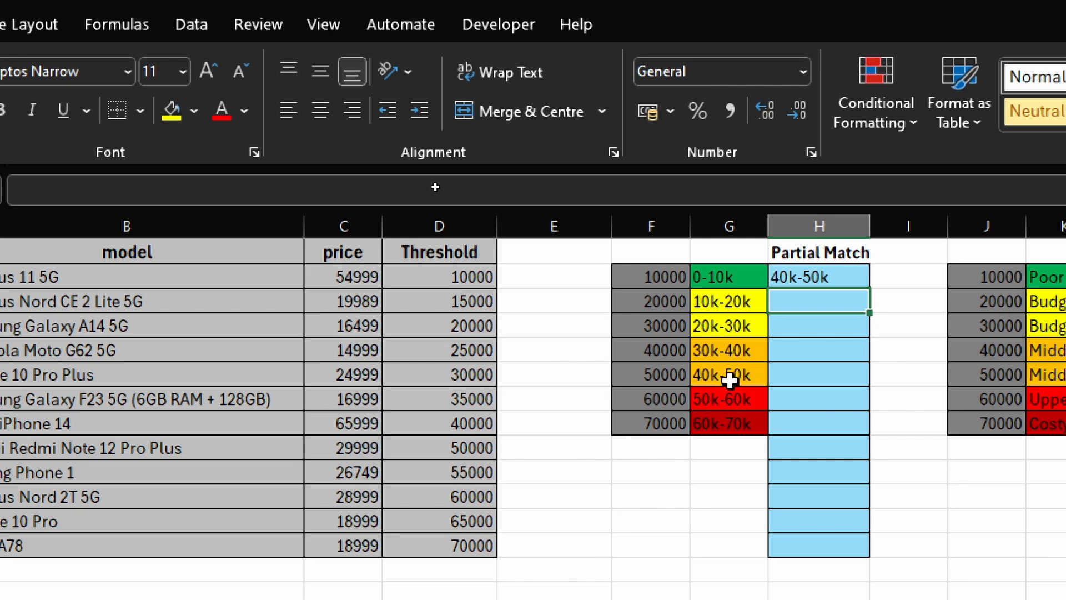
left_click(812, 275)
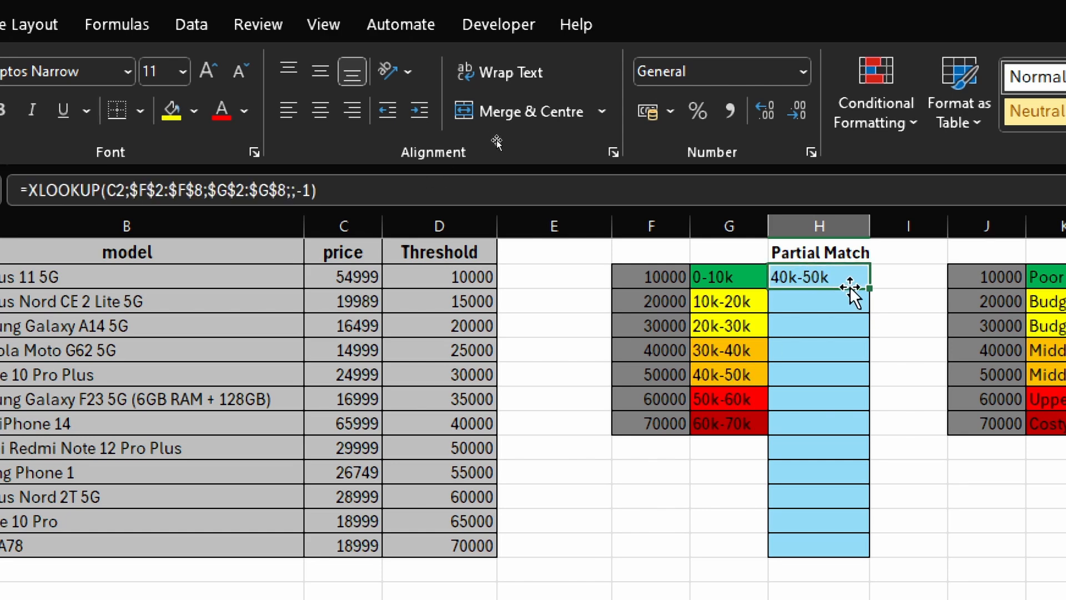
double_click(869, 289)
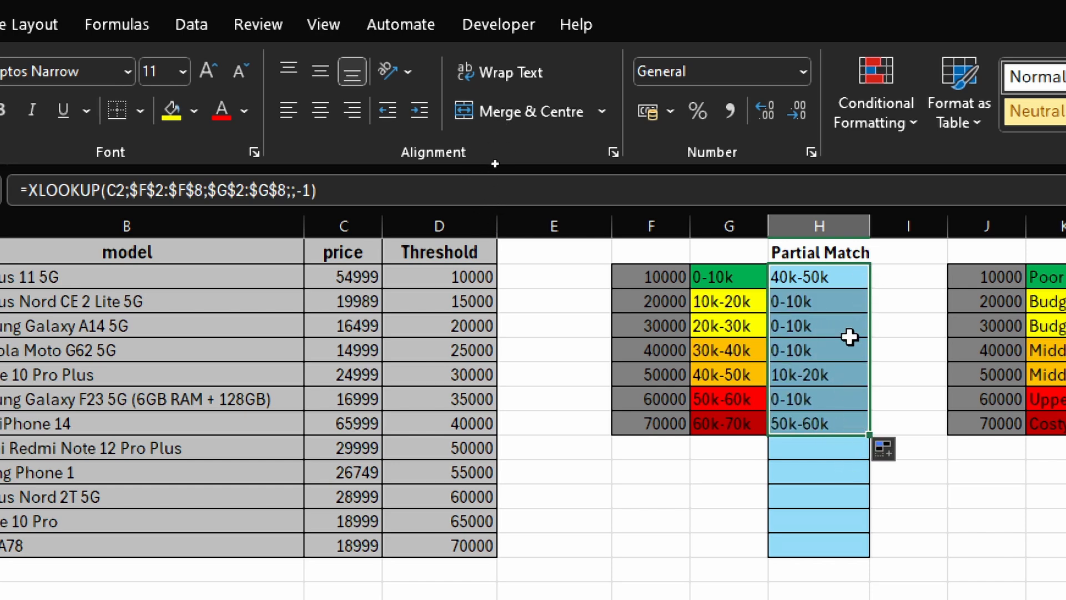
Fill the Partial Match XLOOKUP from H8 down to H13 and review the arguments of the formula in H8
left_click_drag(853, 427, 865, 551)
key("ctrl+d")
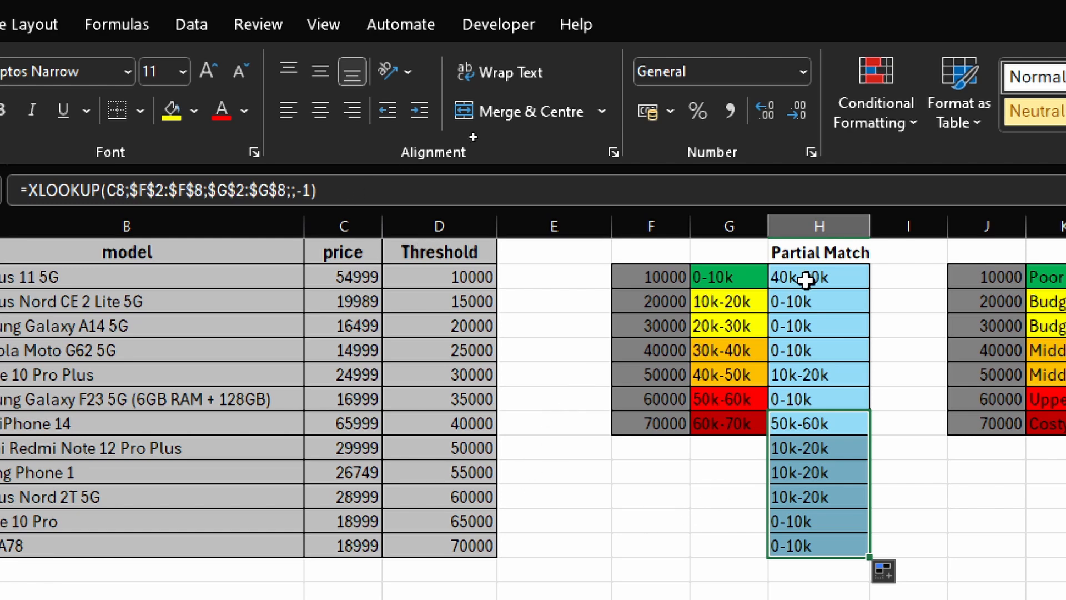
left_click(304, 191)
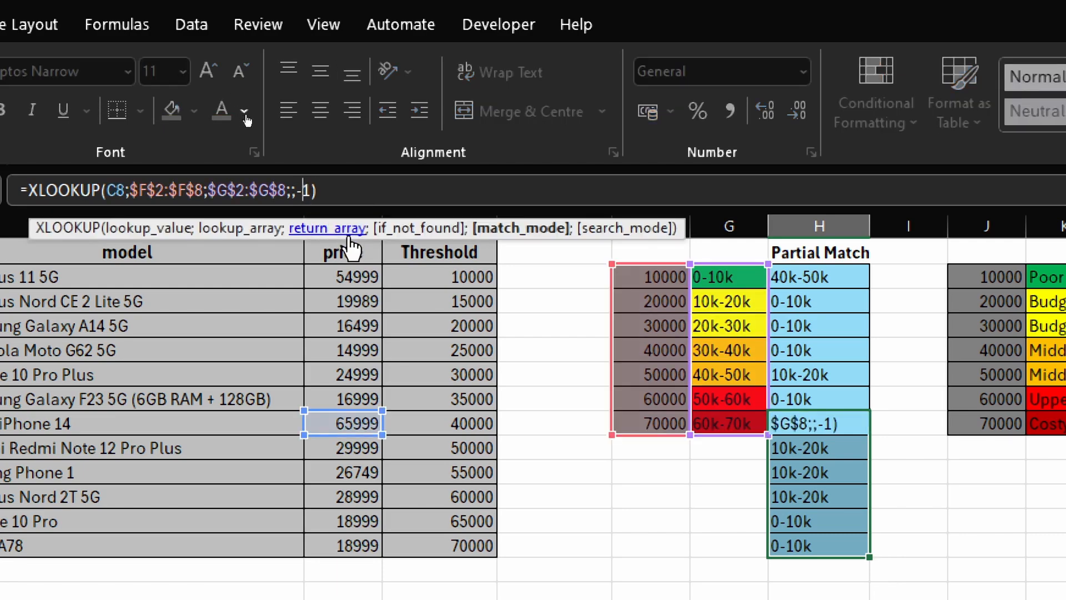
key("ctrl+Return")
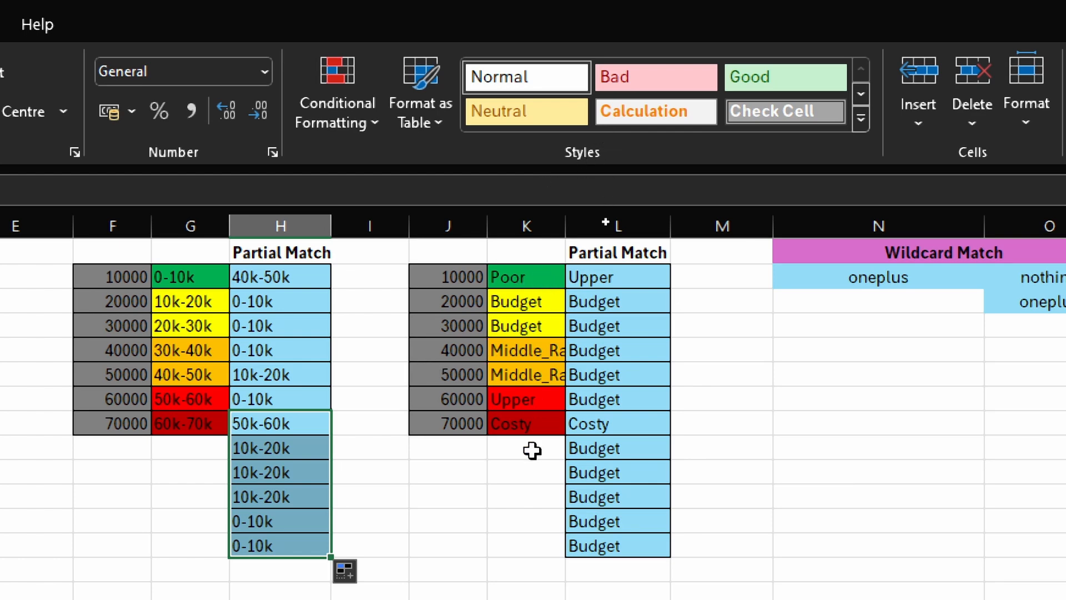
Examine the Partial Match formula in L2 and the Wildcard Match XLOOKUP formulas in N2, O2 and O3
left_click(608, 282)
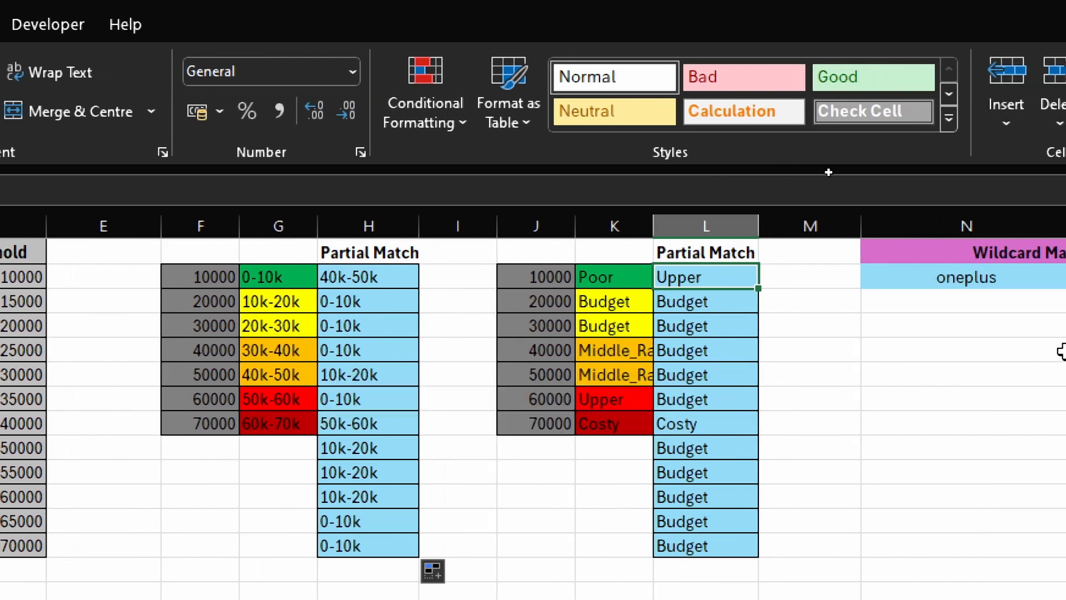
left_click(973, 276)
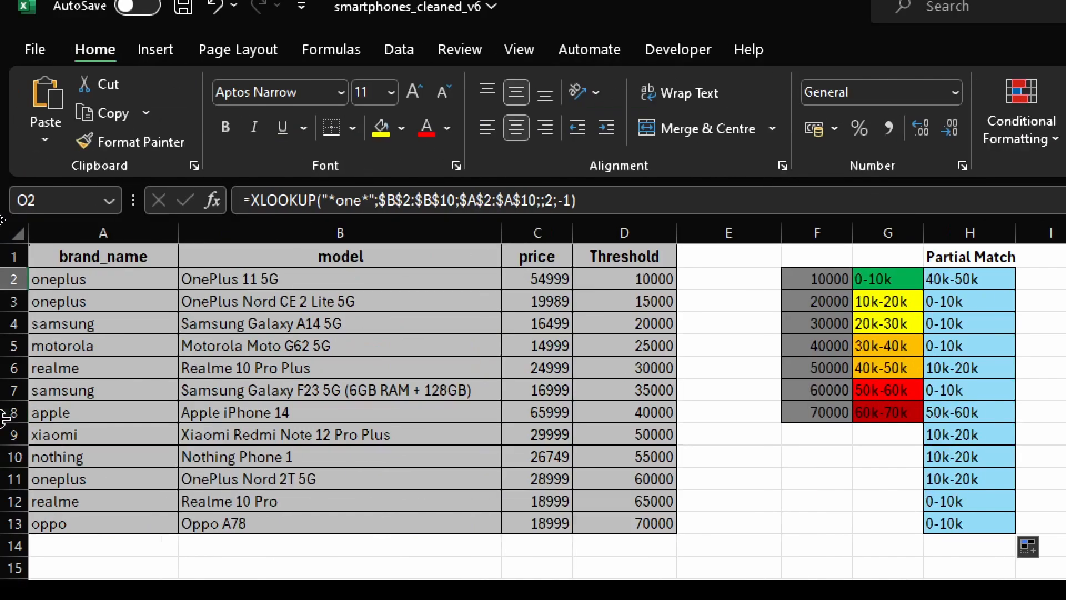
left_click(566, 200)
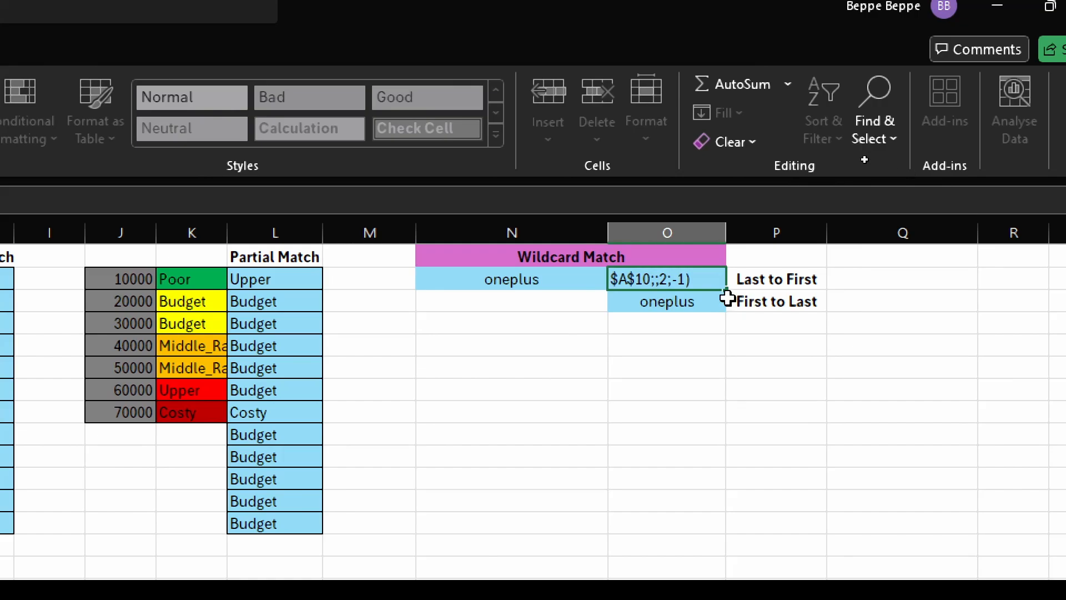
key("ctrl+Return")
left_click(664, 301)
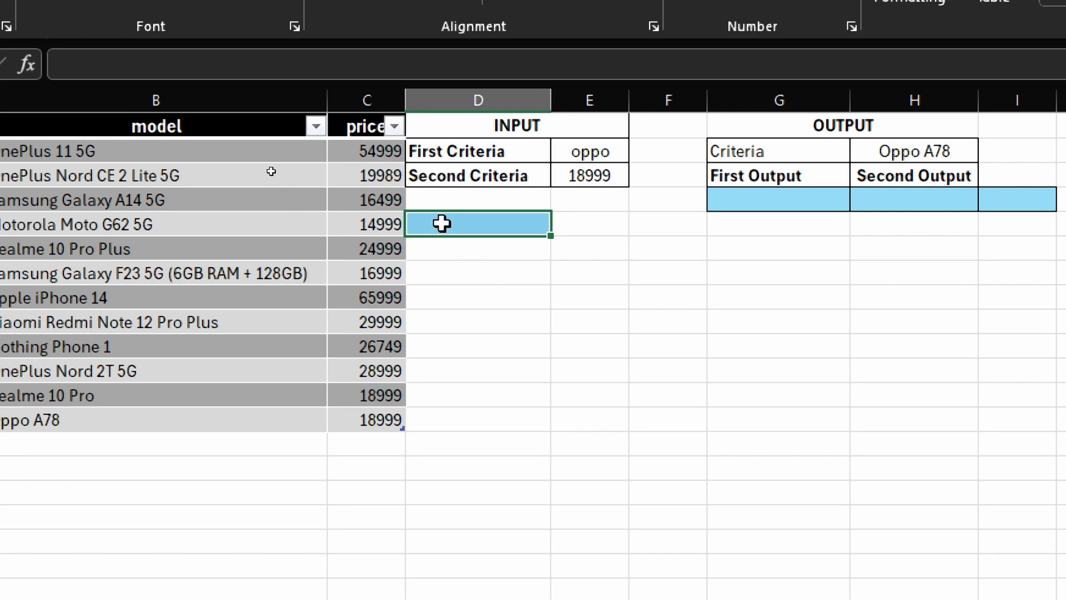
Start an XLOOKUP formula in D5 with the two joined criteria E2&E3 as the lookup value
type("=xl")
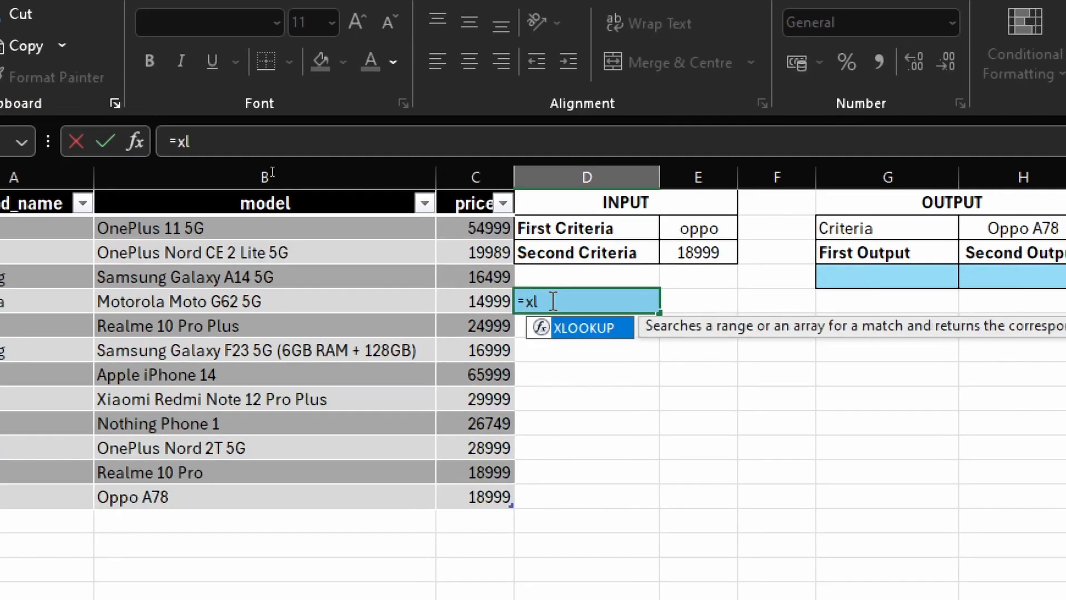
type("ookup(")
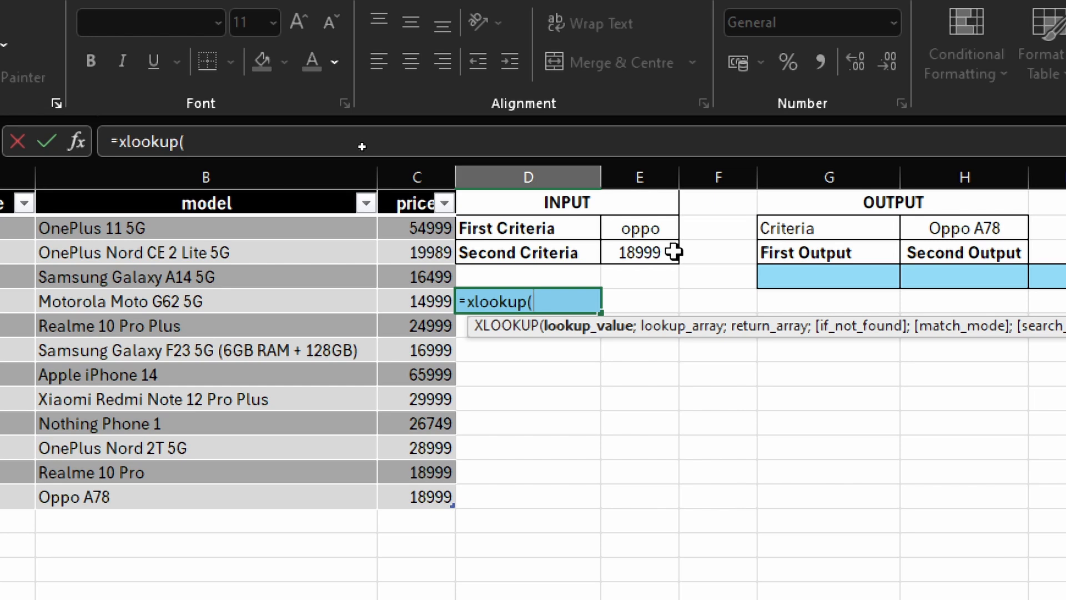
left_click(653, 228)
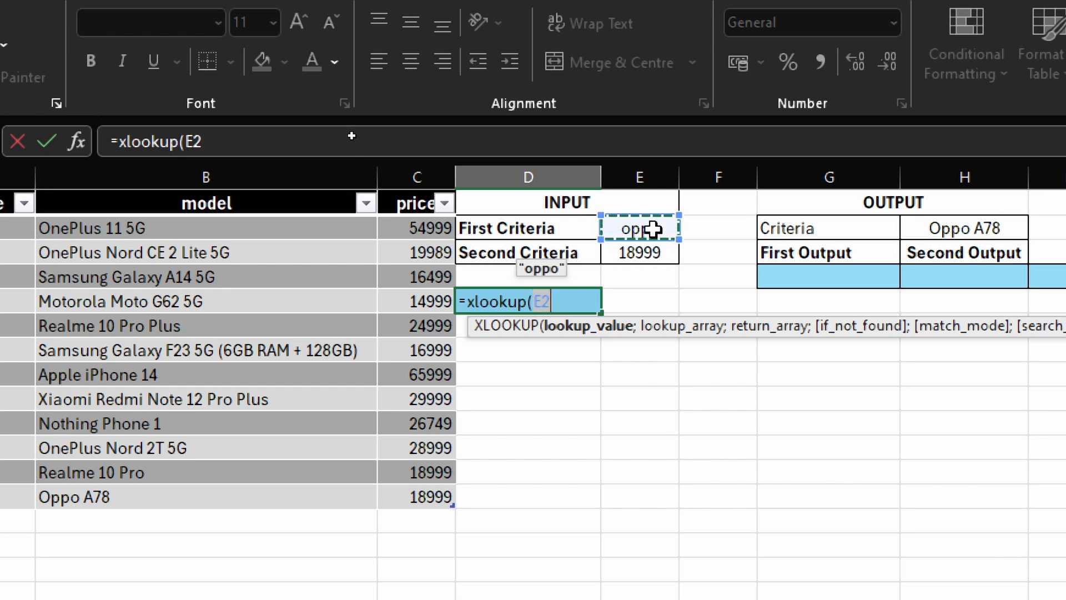
type("&")
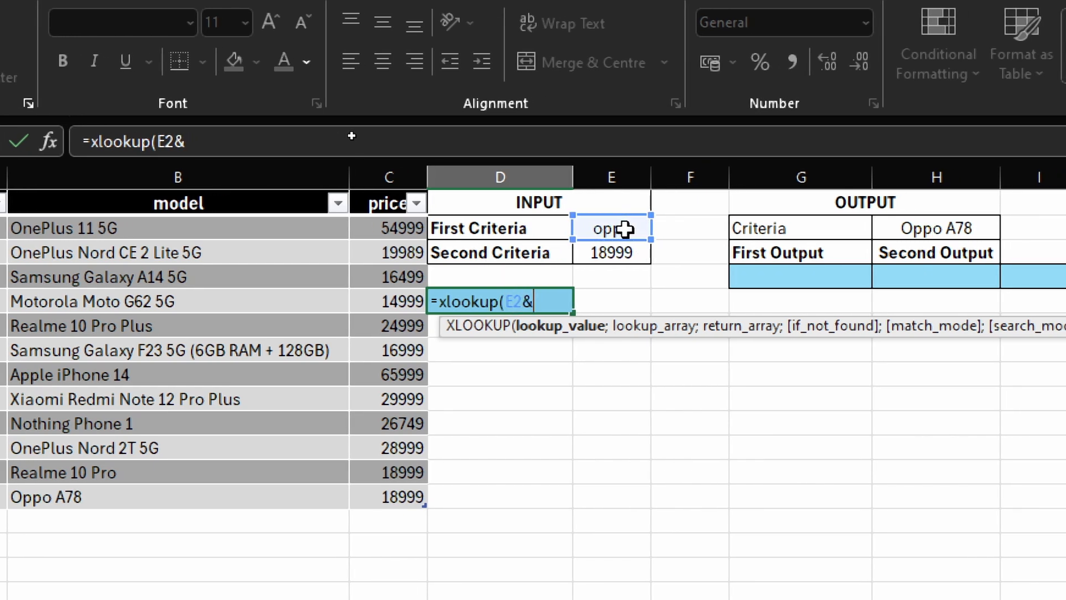
left_click(611, 253)
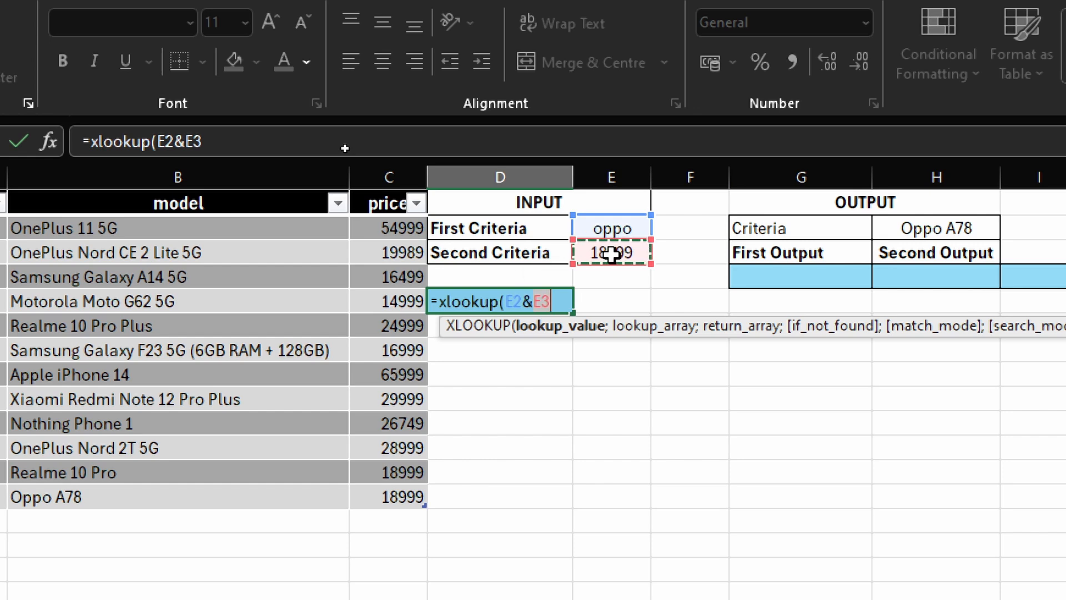
type(";")
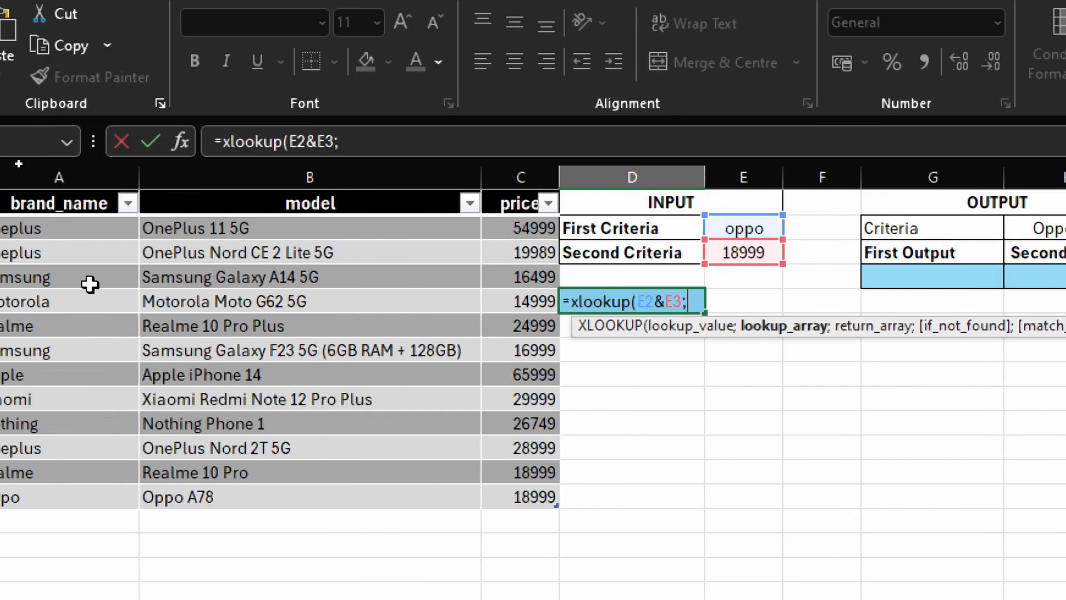
Use [brand_name]&[price] as the lookup array and [model] as the return array, and complete the XLOOKUP in D5
left_click(82, 189)
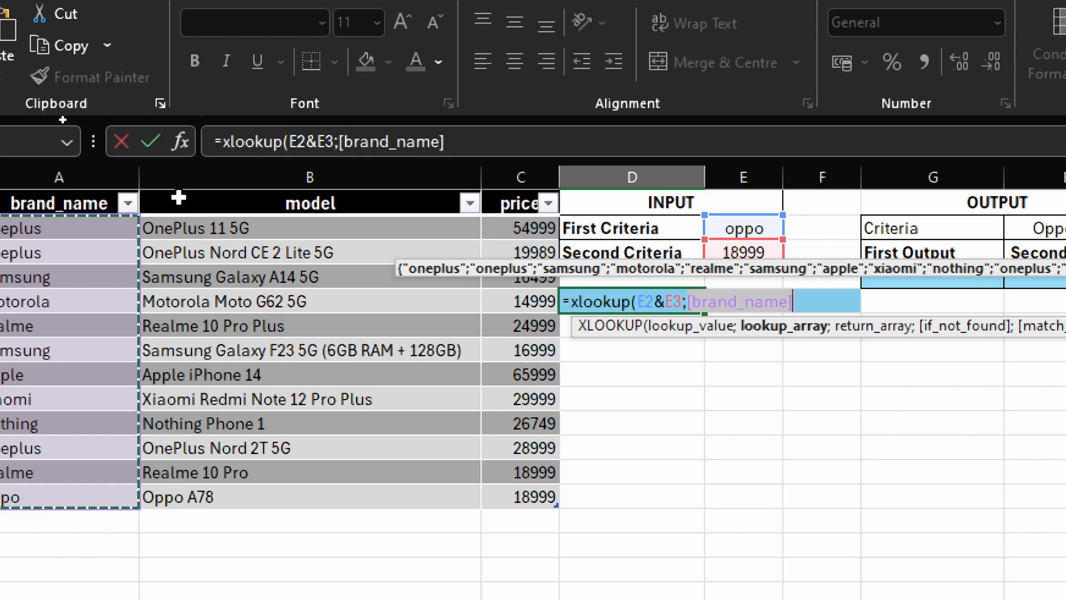
type("&")
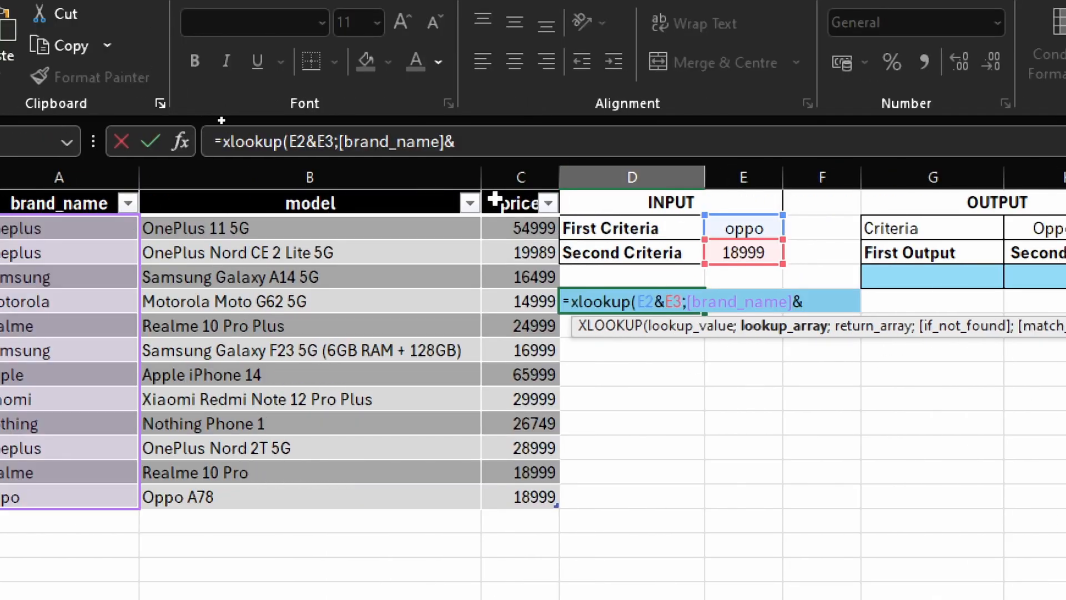
left_click(511, 185)
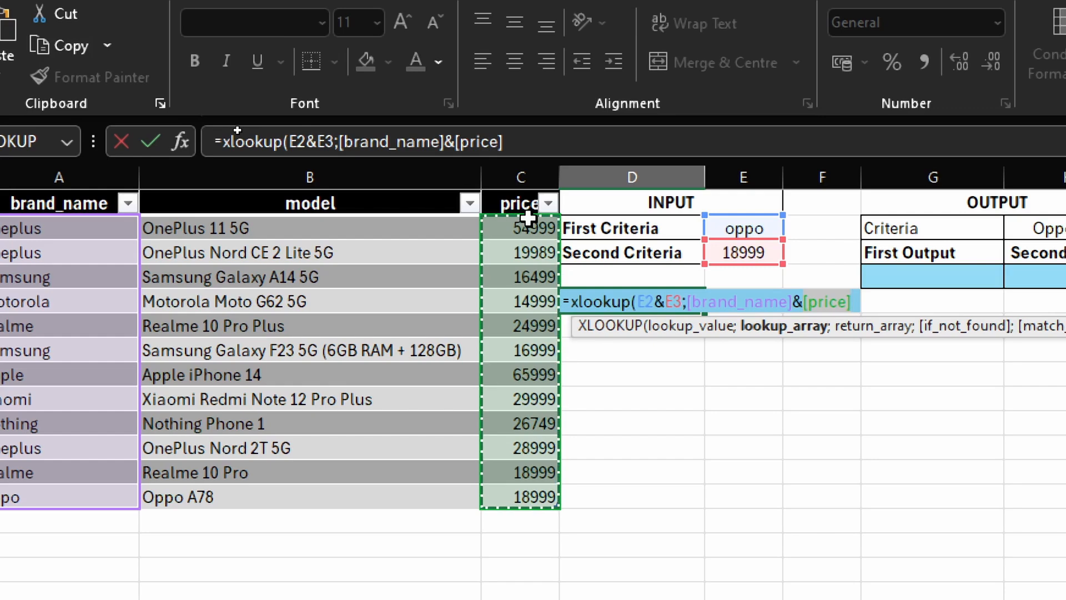
type(";")
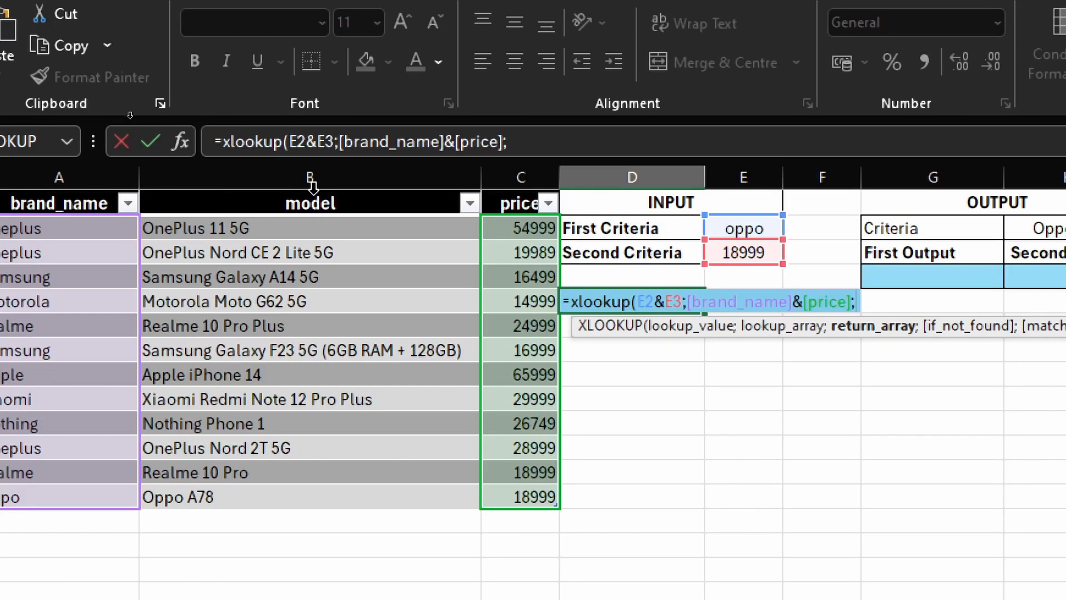
left_click(312, 186)
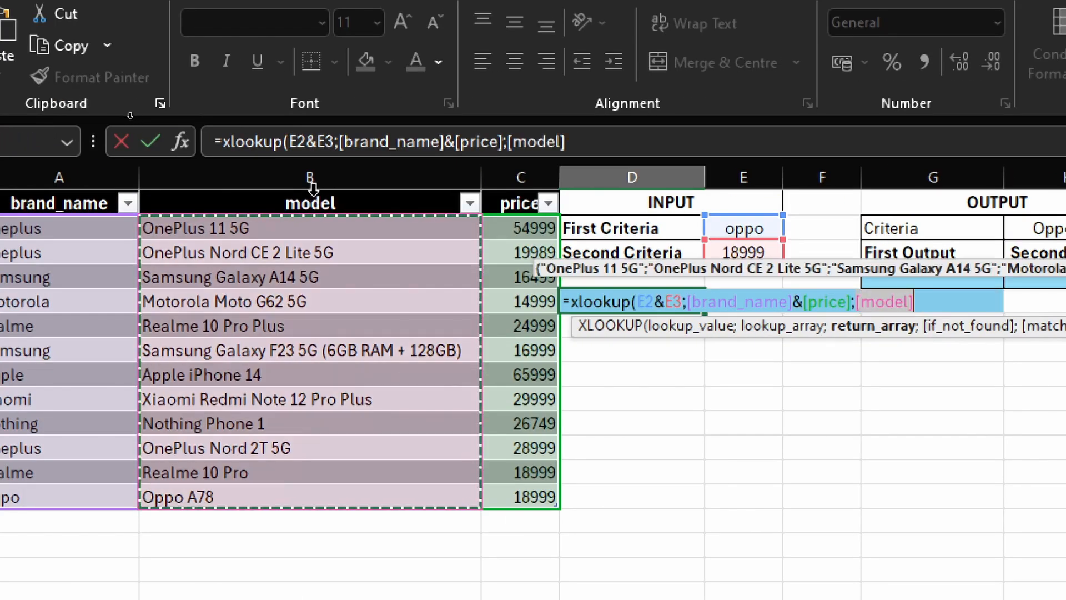
type(")")
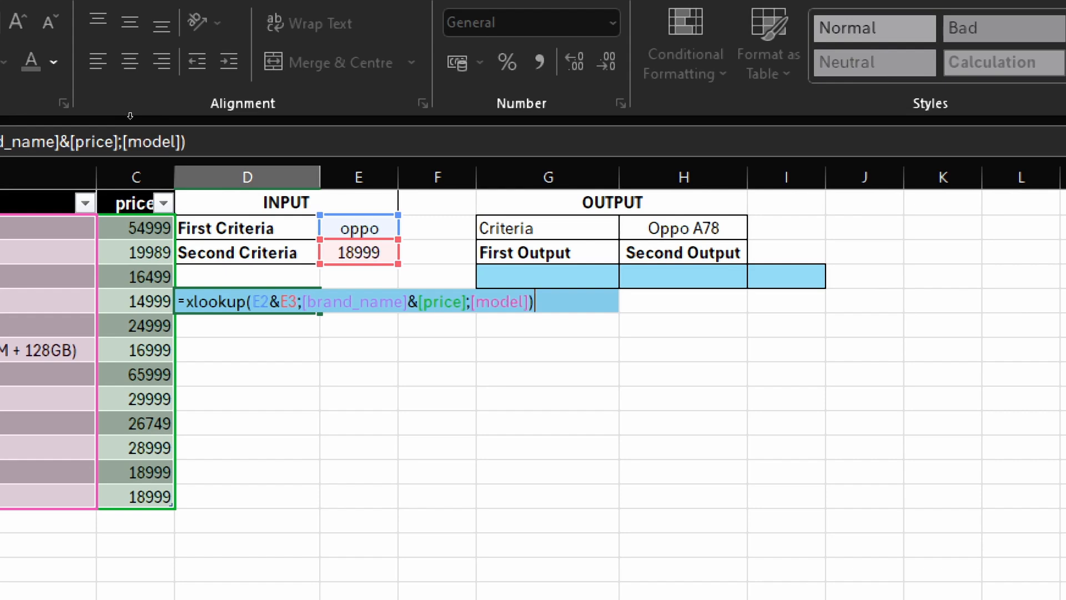
key("Return")
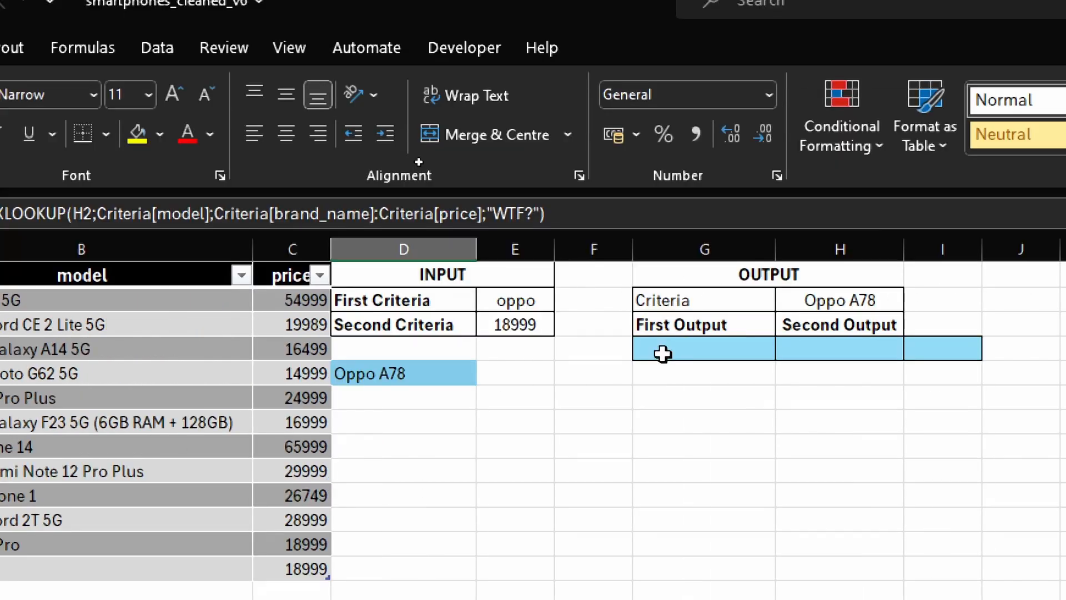
Start an XLOOKUP formula in G4 under First Output with lookup value H2 and lookup array Criteria[model]
left_click(665, 256)
double_click(665, 353)
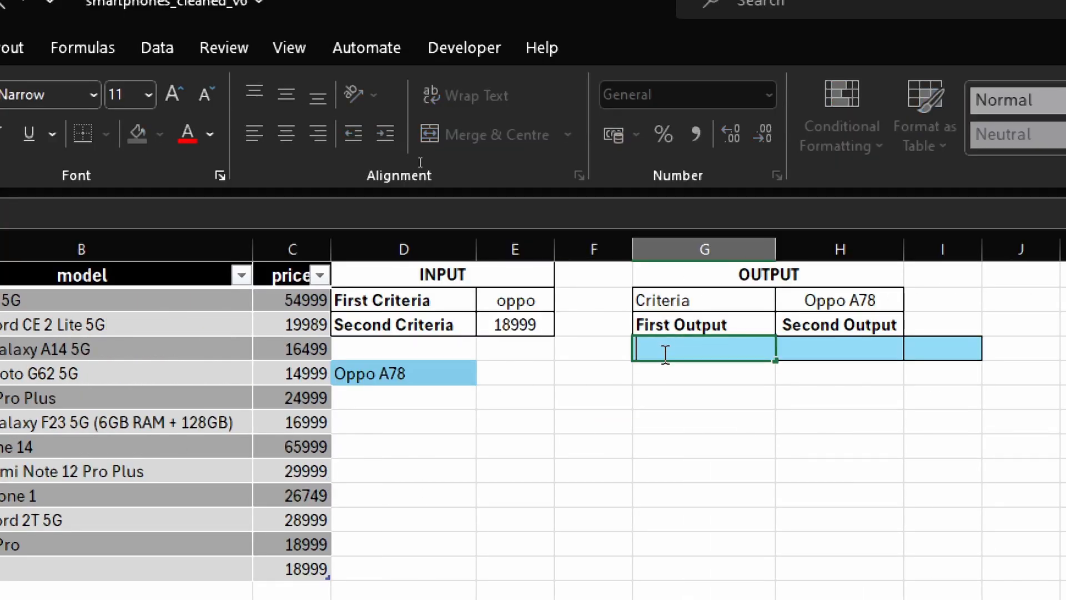
type("=xlookup")
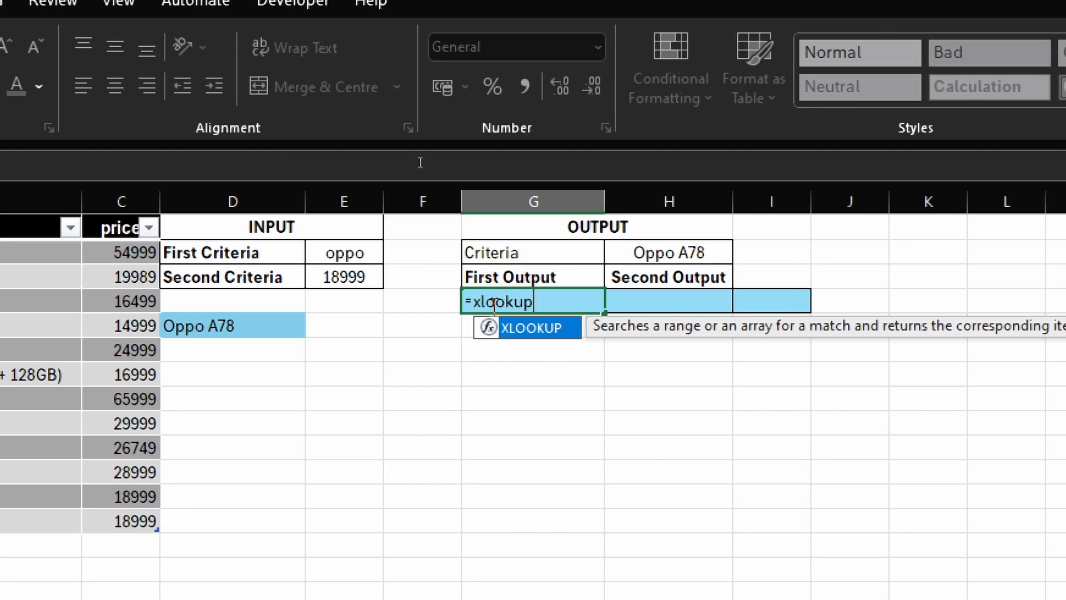
type("(")
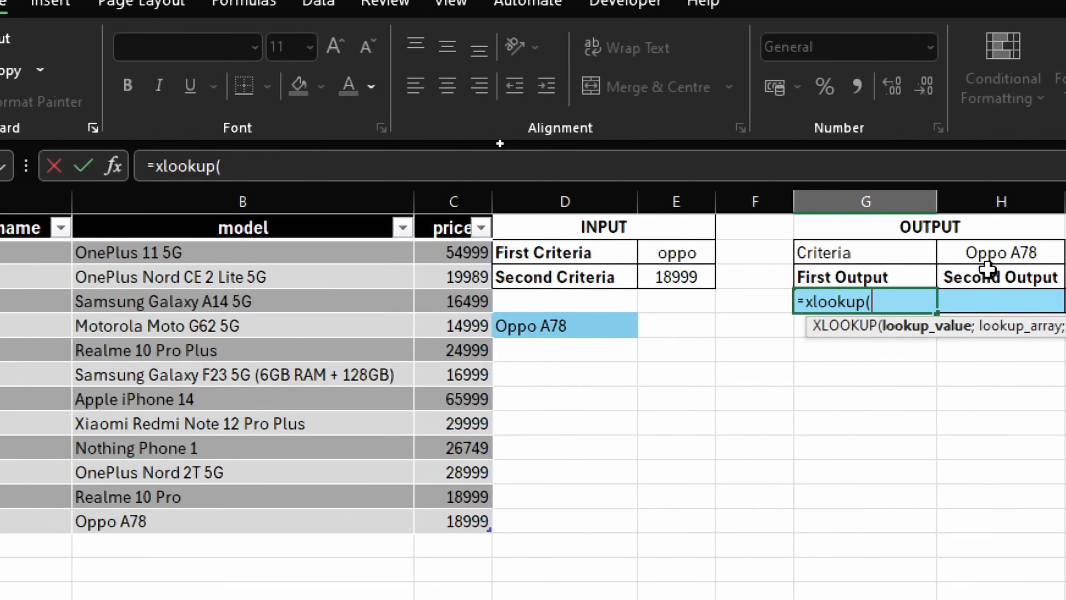
left_click(984, 254)
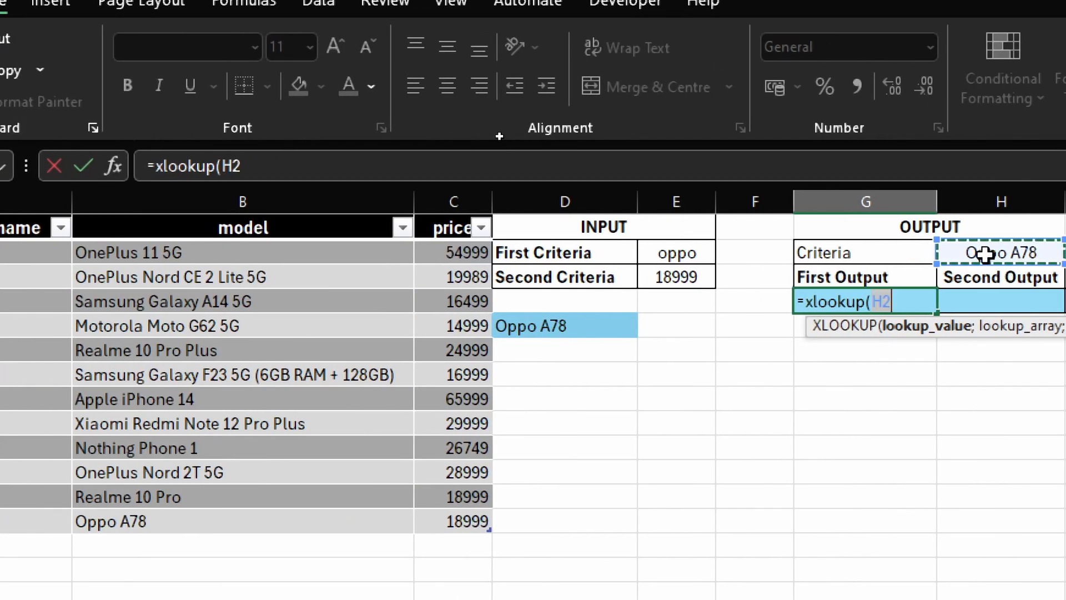
type(";")
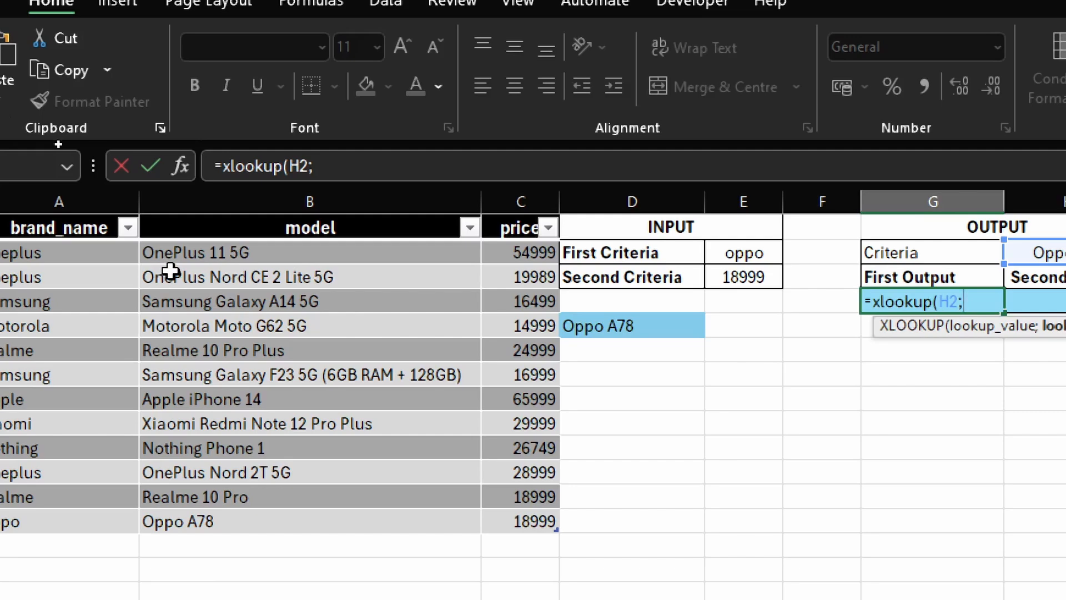
left_click(257, 214)
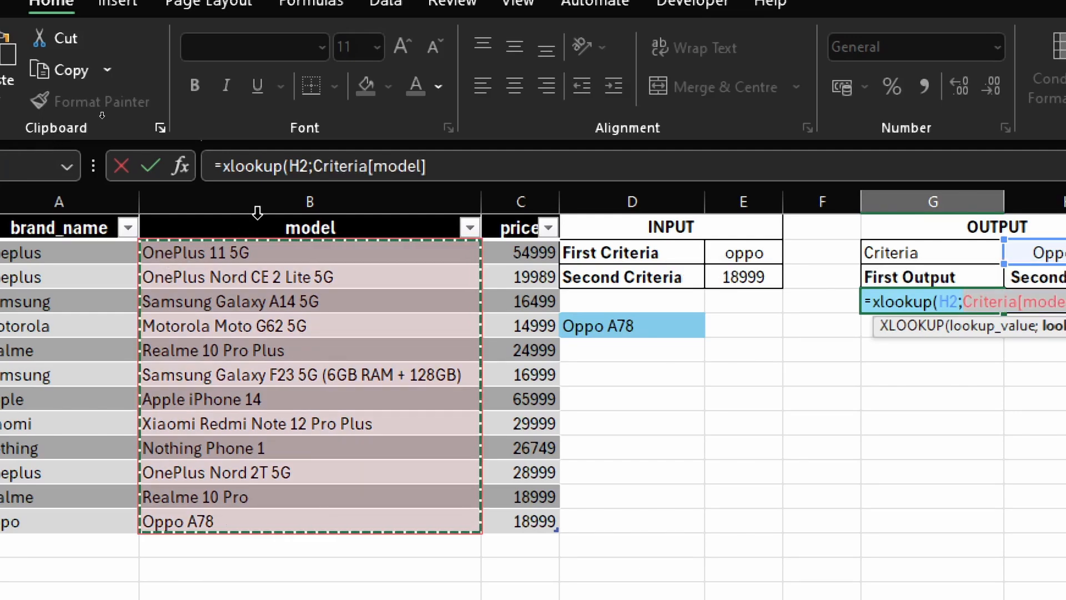
type(";")
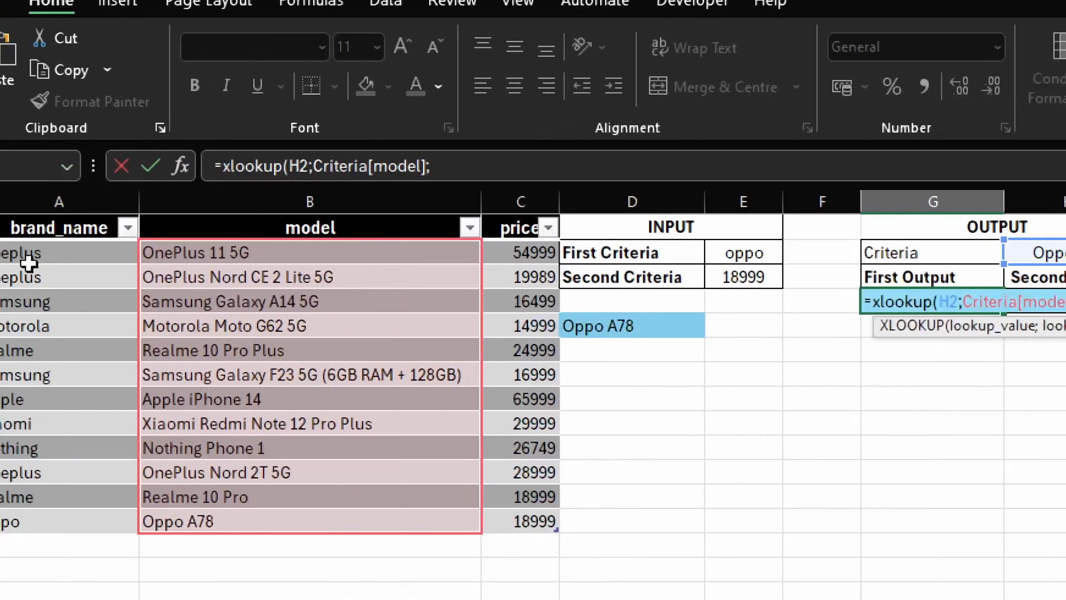
Use the whole Criteria table as the return array and complete the XLOOKUP formula in G4
left_click(30, 254)
left_click_drag(118, 277, 510, 518)
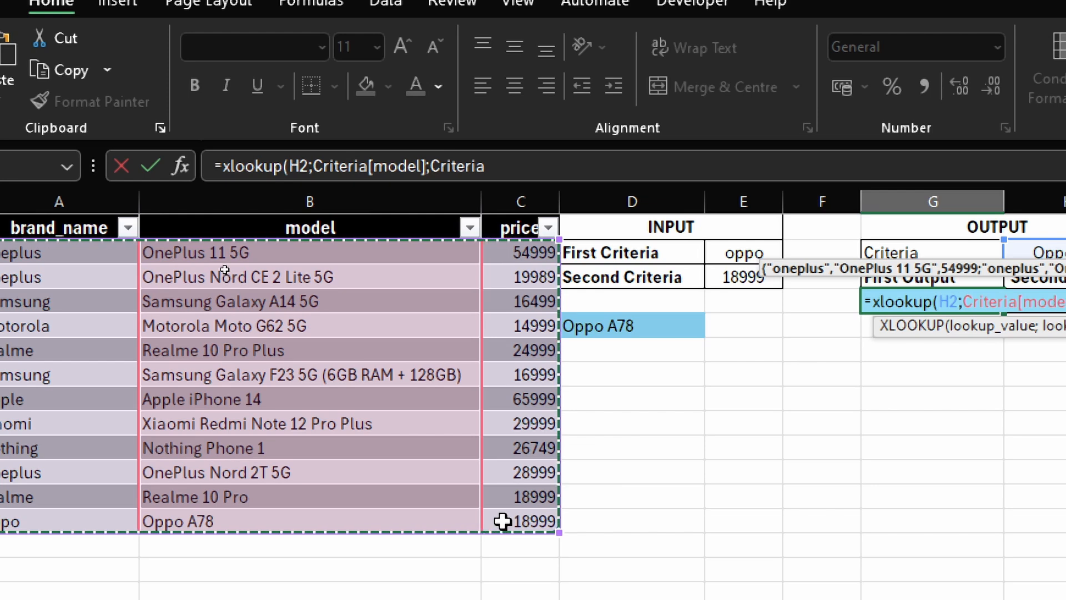
left_click(494, 165)
type(")")
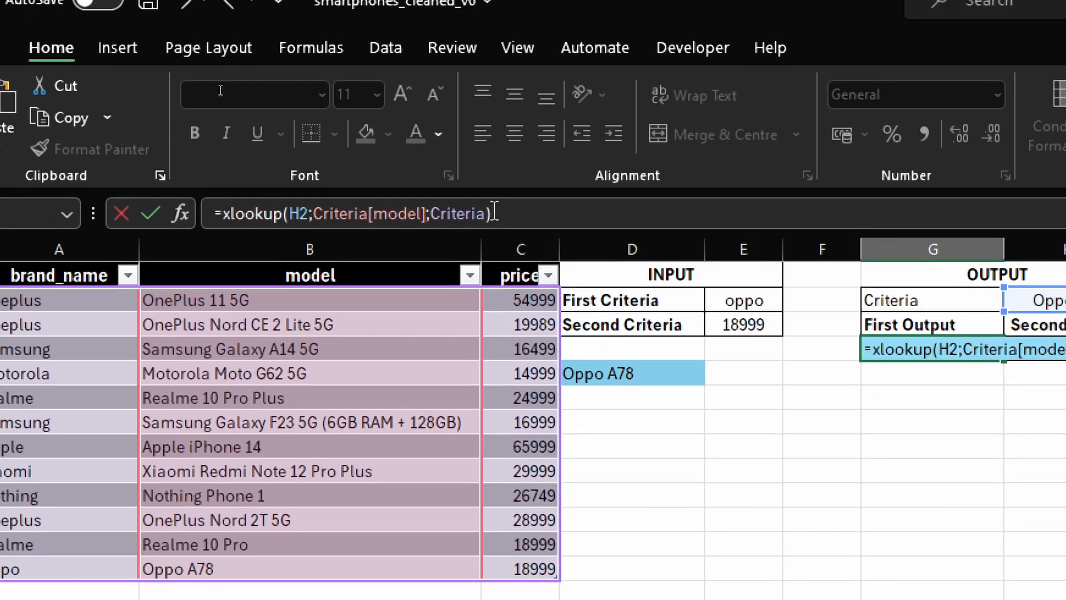
key("Return")
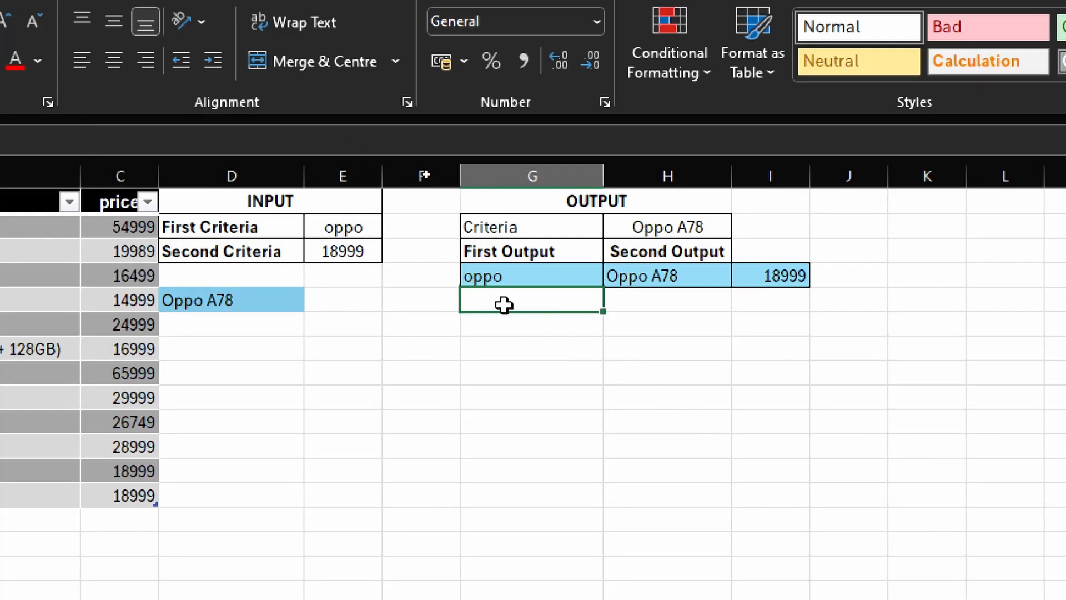
Compare the XLOOKUP outputs in G4 and I4 with the input criteria in E2 and E3
left_click(512, 276)
left_click(340, 224)
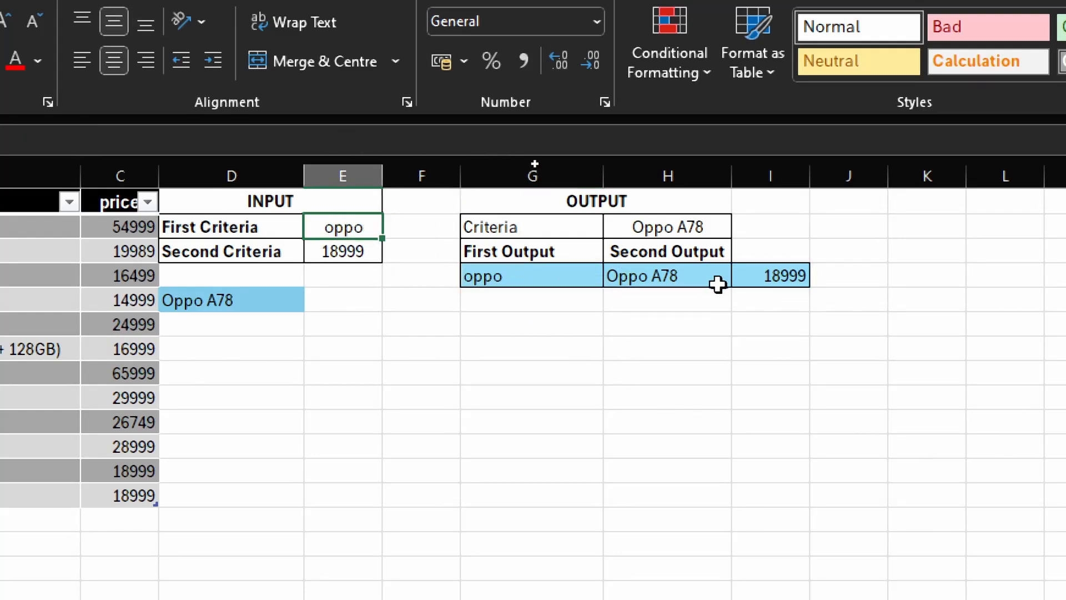
left_click(785, 275)
left_click(334, 253)
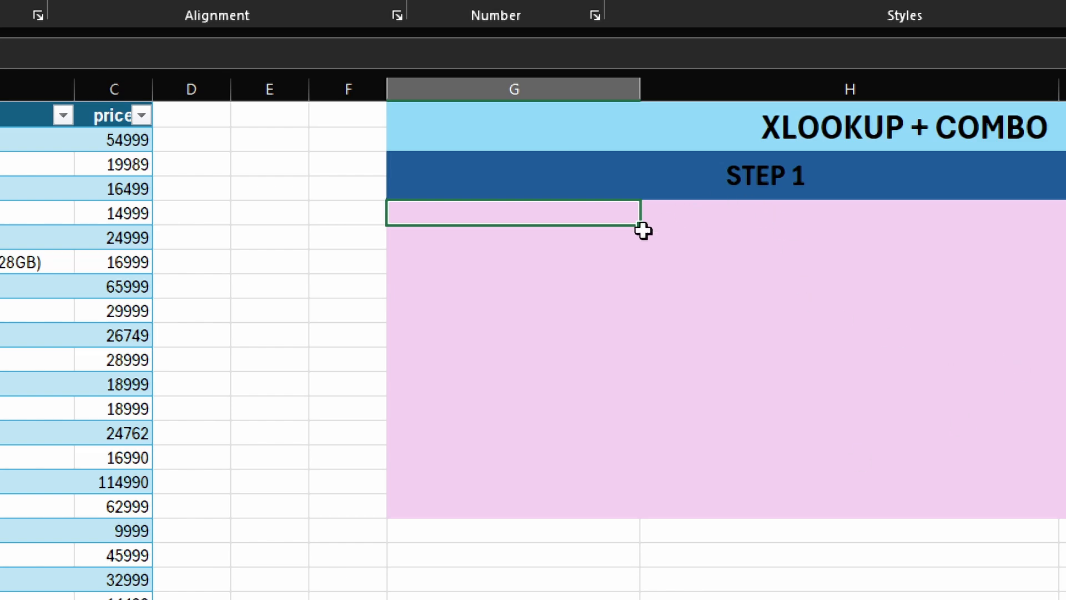
Start a FILTER formula in G5 with Table224 as the array and three empty bracketed conditions multiplied together as the include argument
double_click(558, 216)
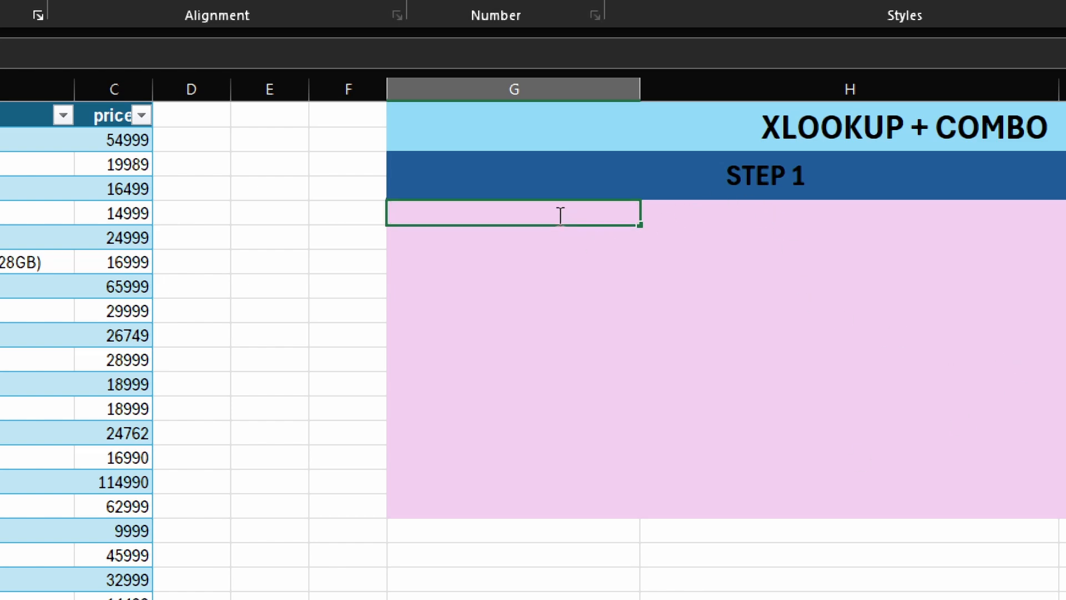
type("=filter")
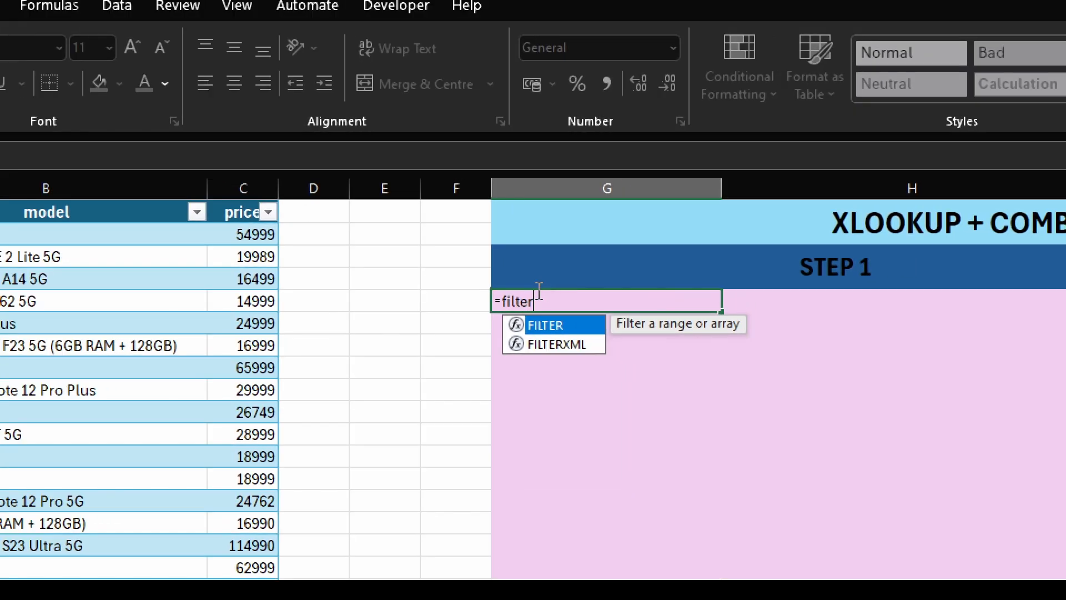
double_click(530, 328)
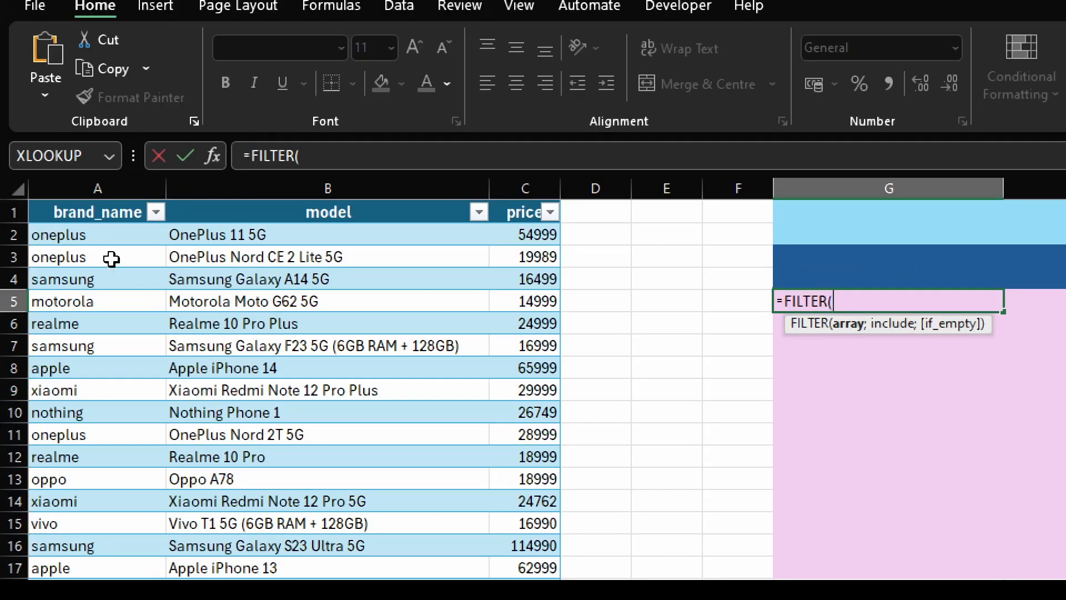
left_click(30, 200)
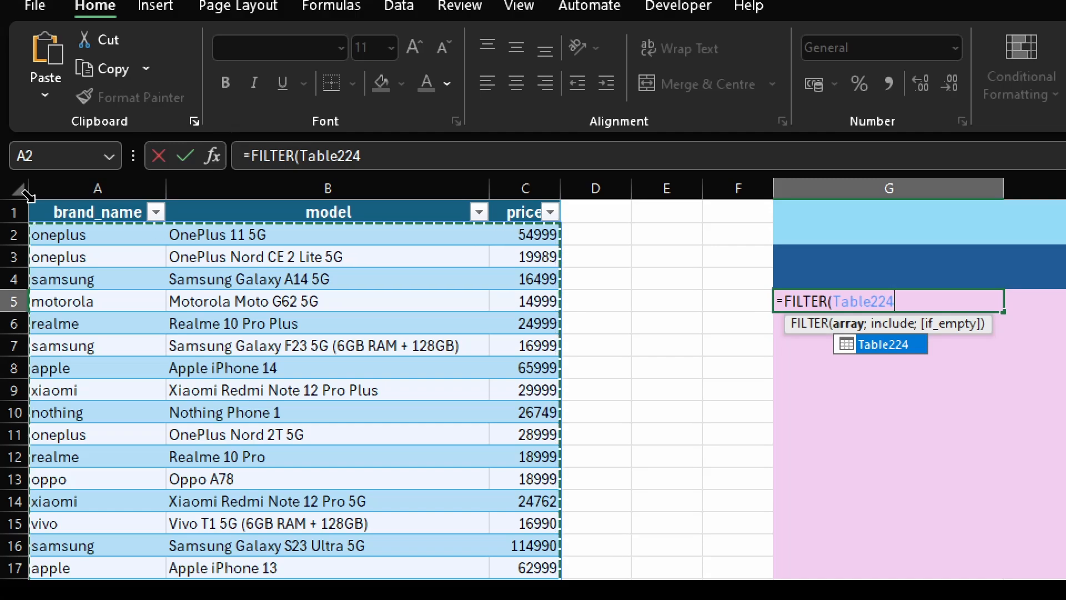
type(";")
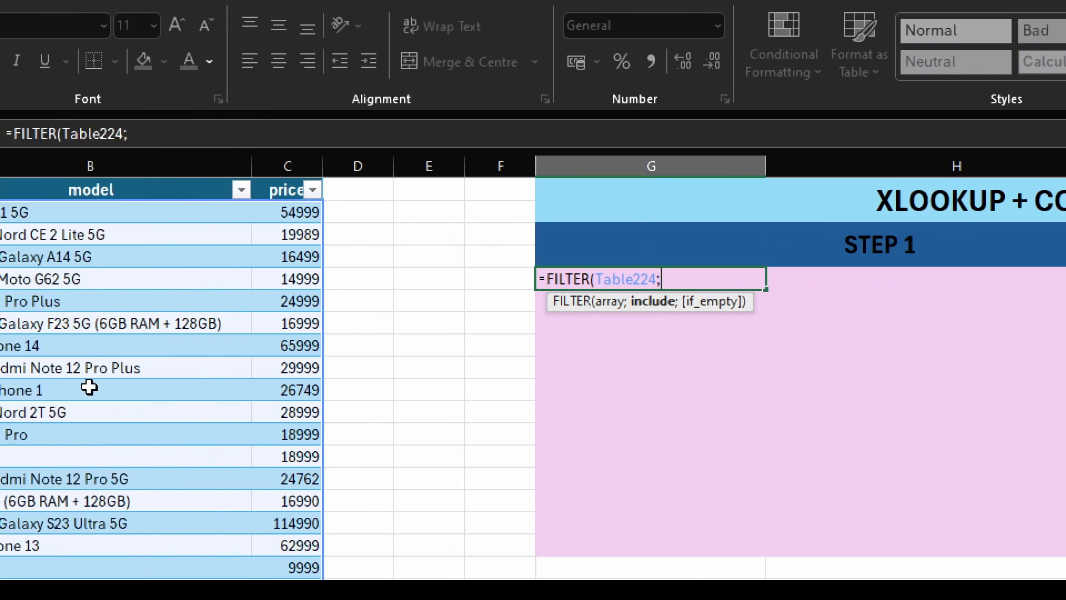
type("(")
type(")")
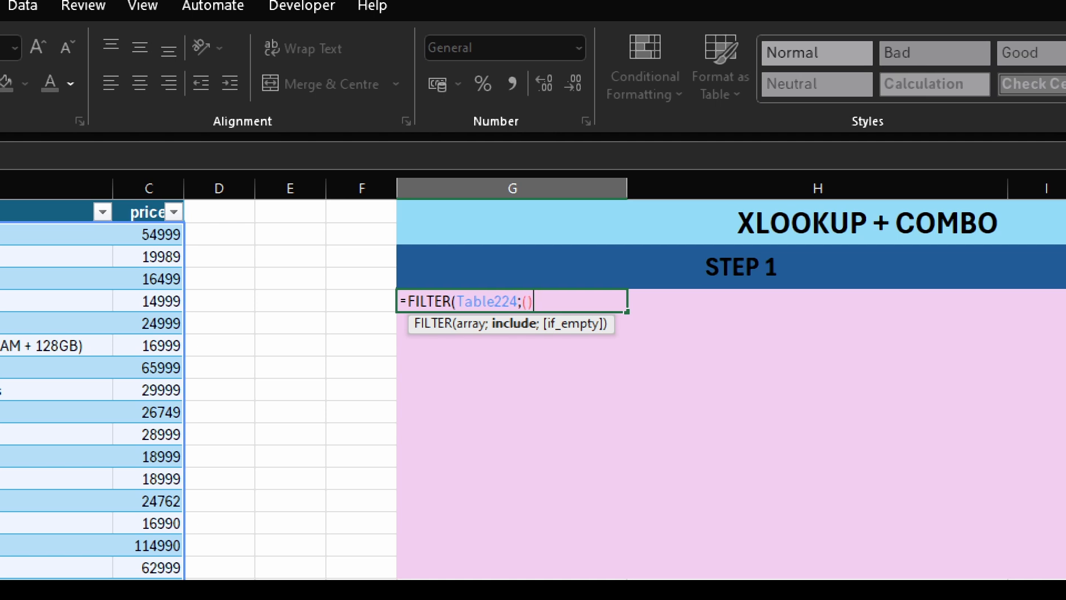
type("*()")
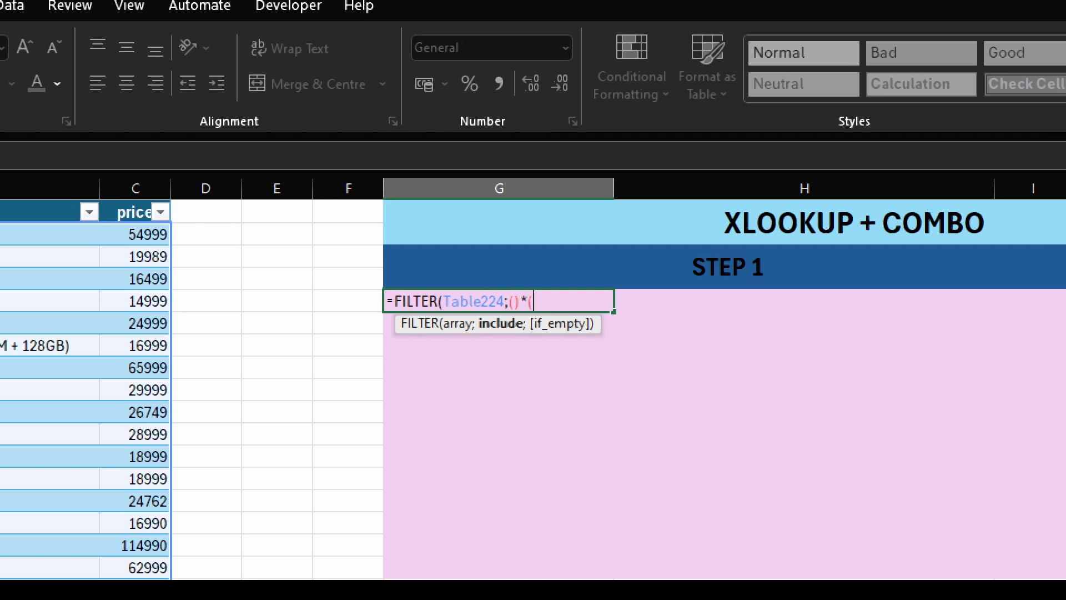
type("*()")
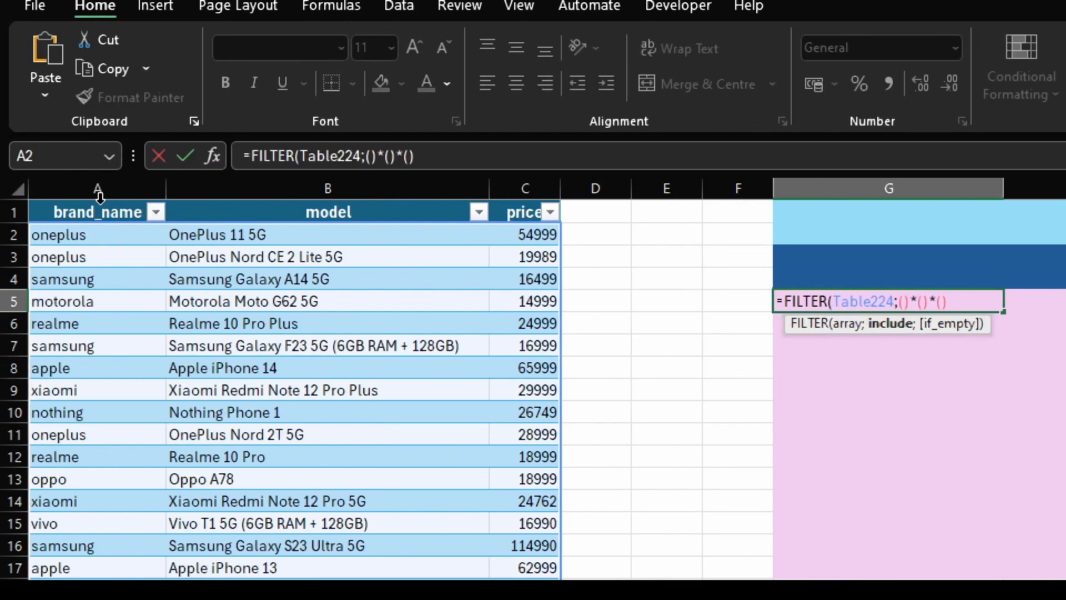
Fill the first FILTER condition with Table224[brand_name]="samsung"
left_click(99, 196)
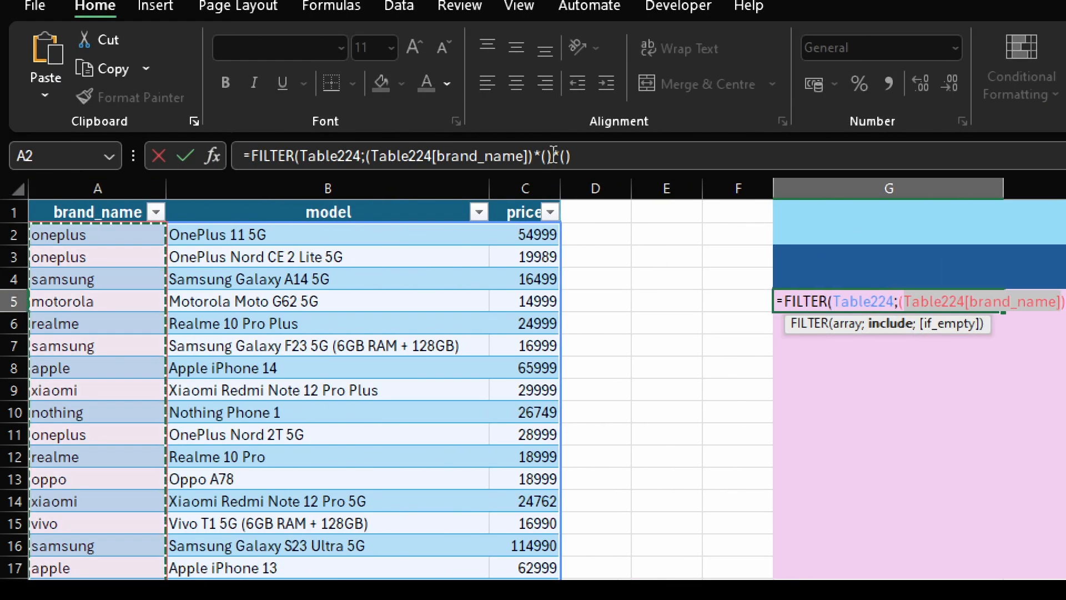
left_click(531, 158)
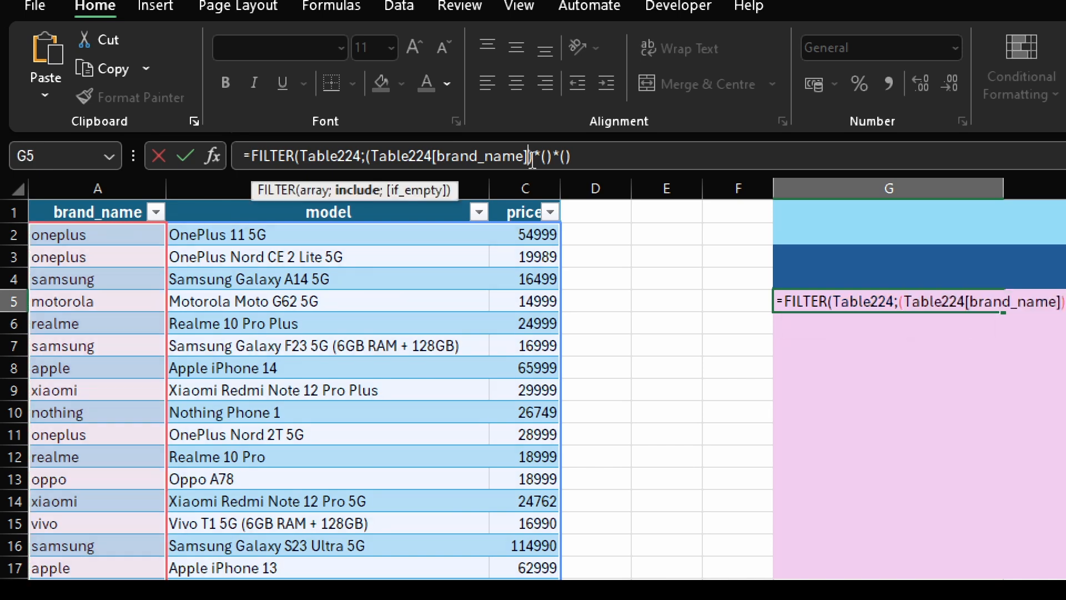
type("=\"samsu")
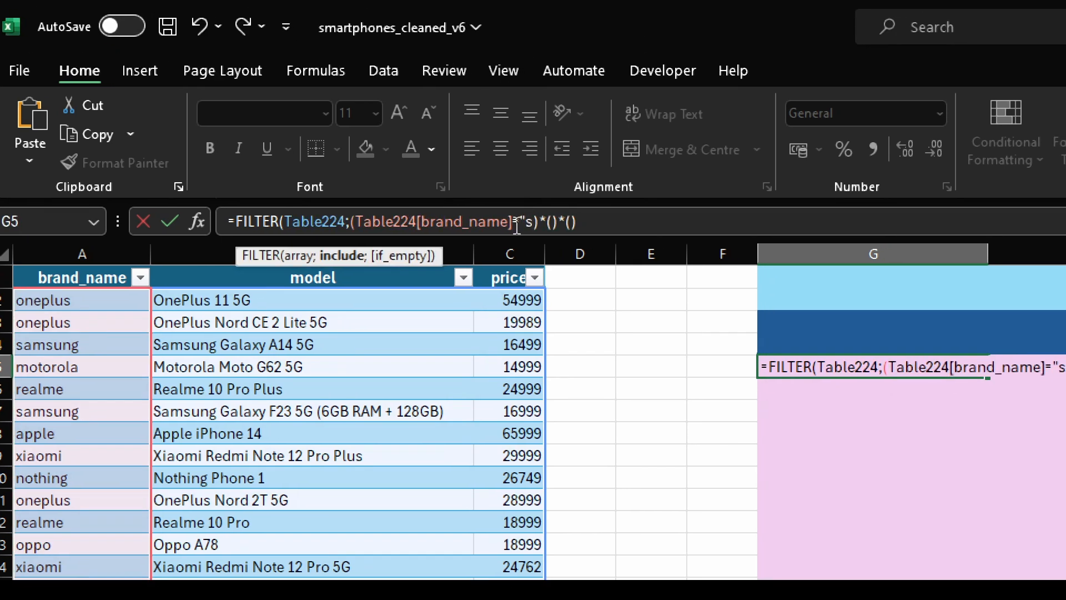
type("ng")
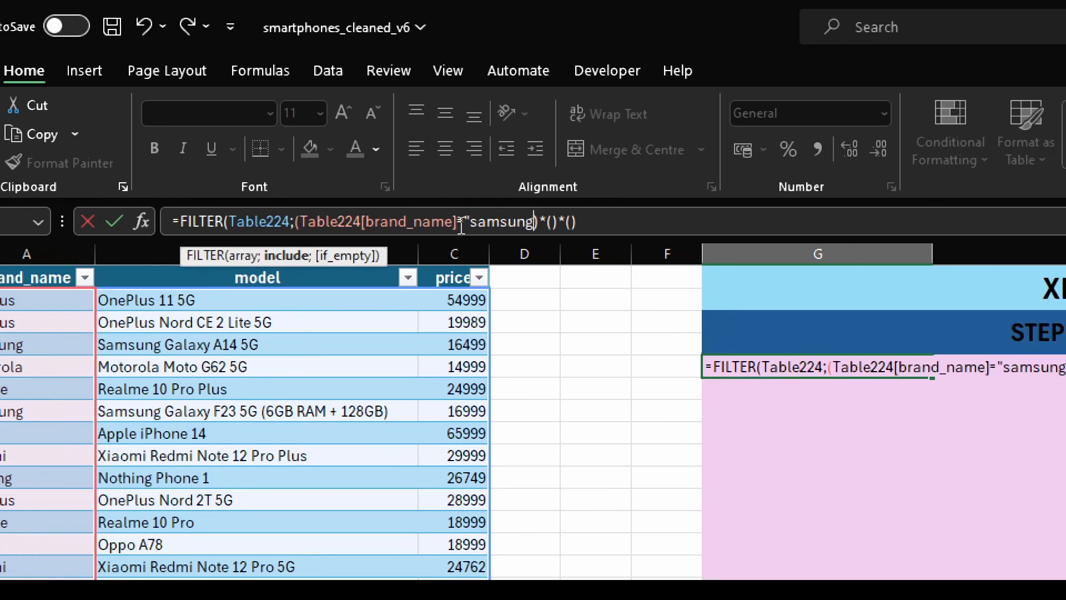
type("\"")
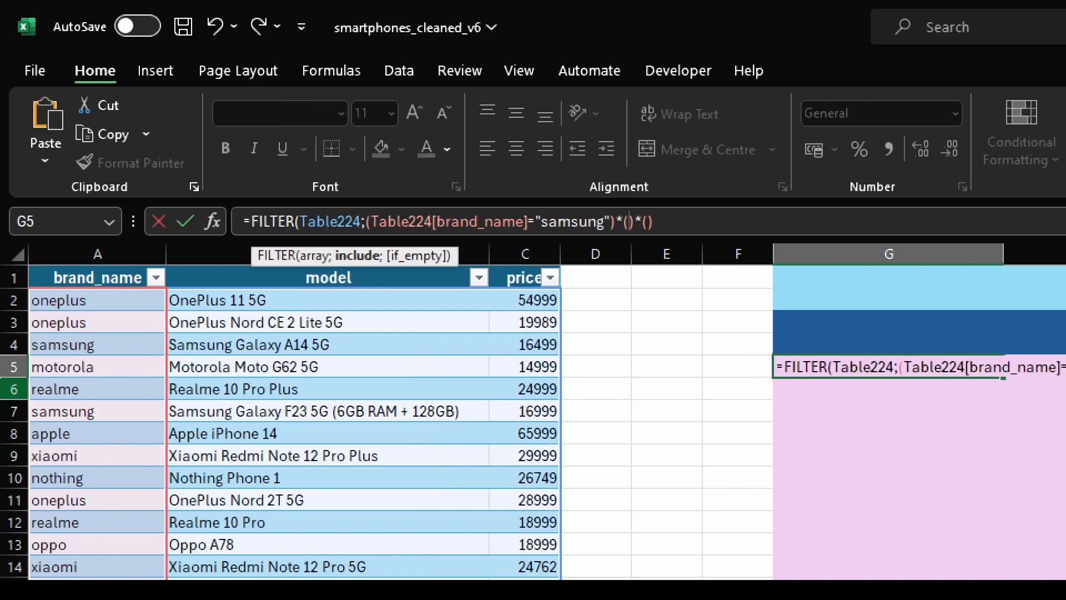
Fill the remaining conditions with Table224[price]>=30000 and Table224[price]<=40000, and complete the FILTER formula
left_click(516, 261)
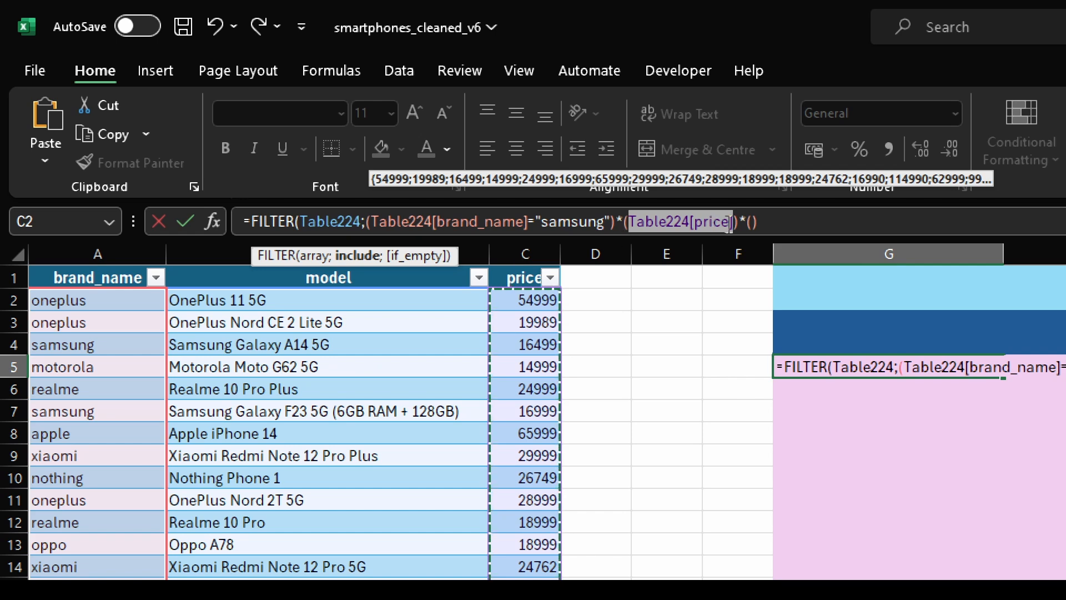
left_click(737, 221)
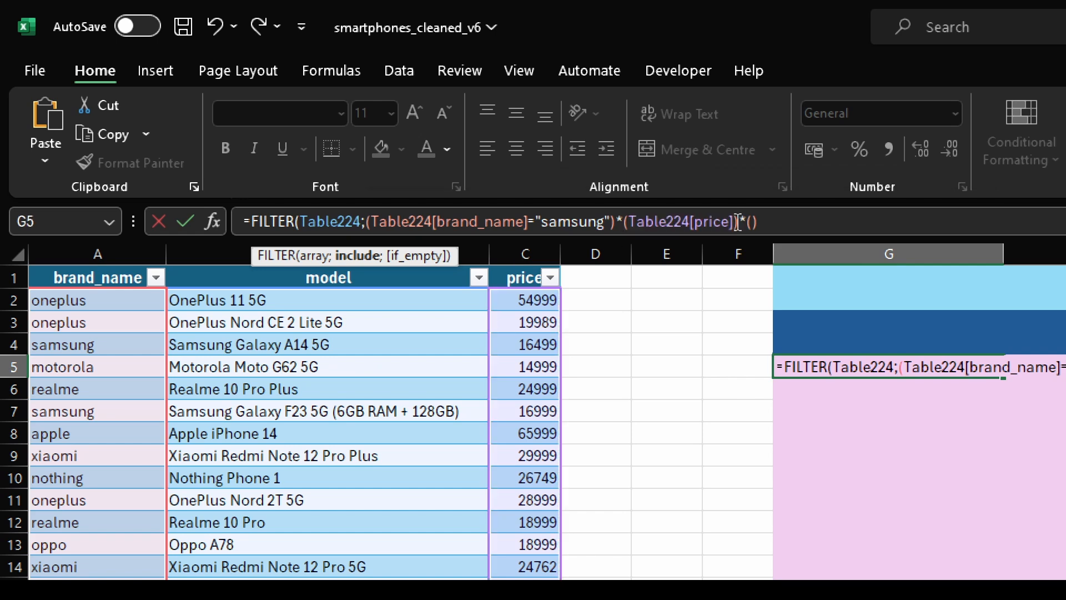
type(">")
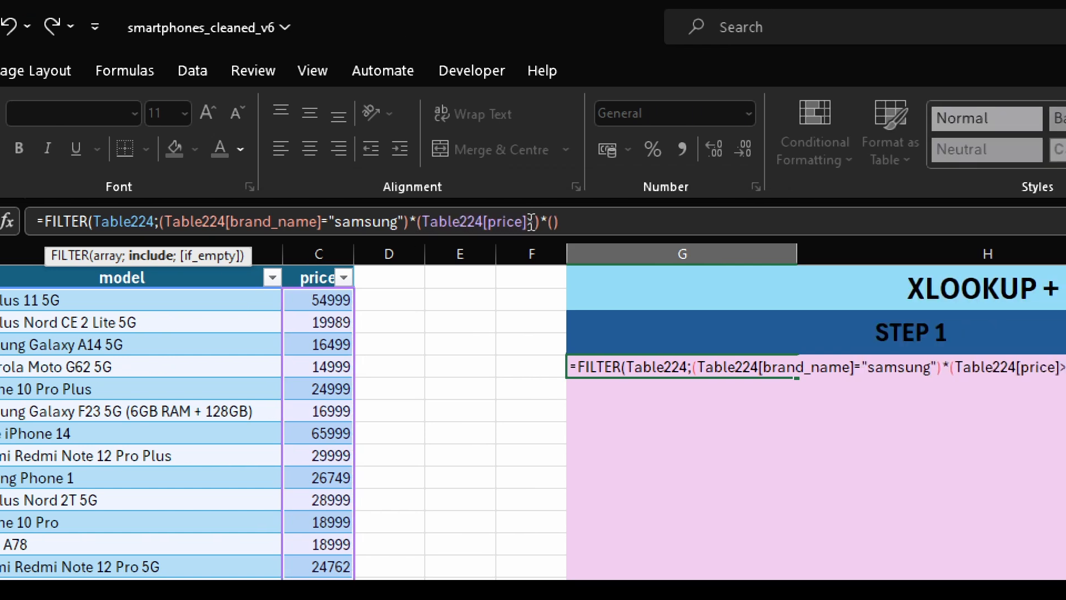
type("=30000")
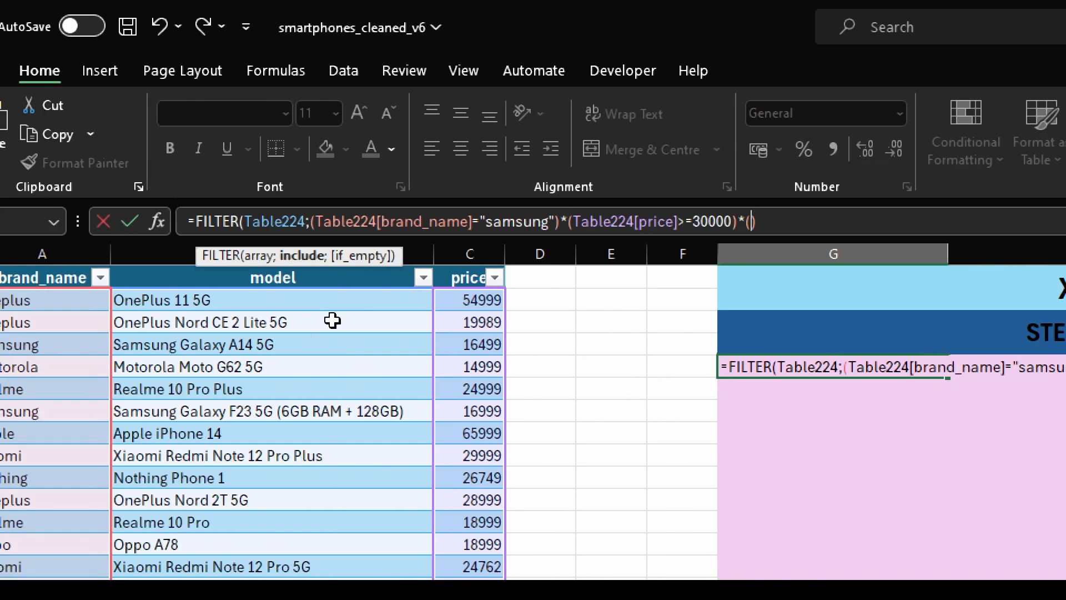
left_click(468, 270)
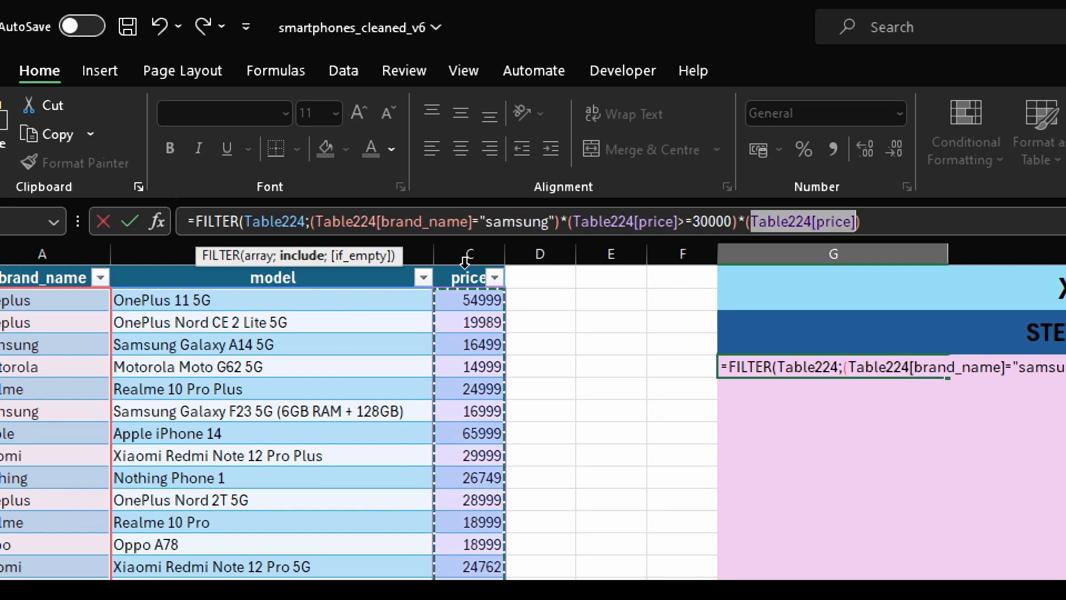
type("<=40000))")
key("Return")
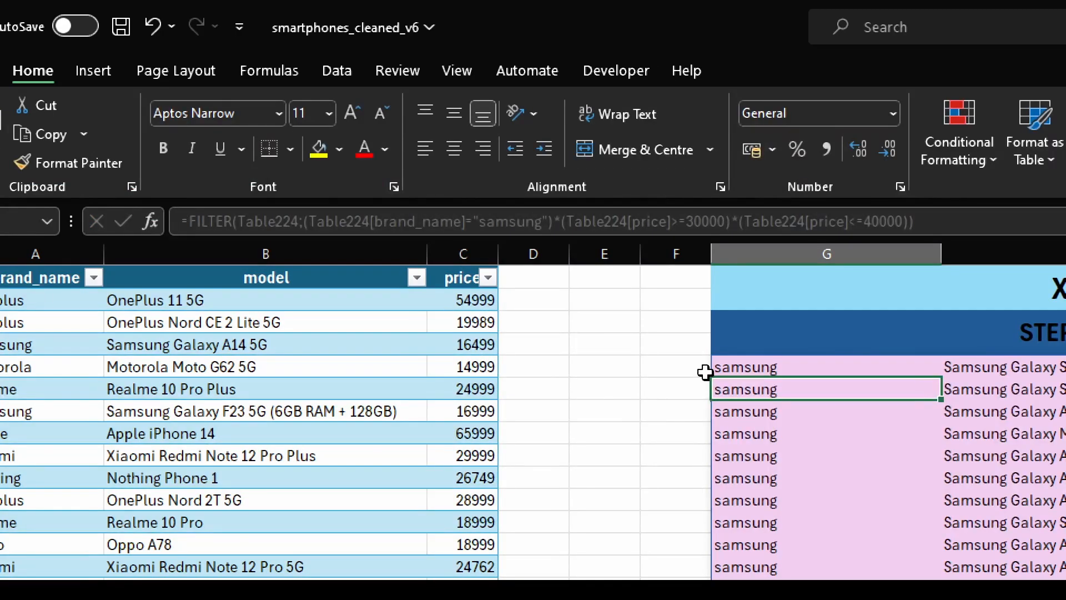
Wrap the FILTER formula in G5 in SORT with sort index 3 to order the phones by price
left_click(729, 367)
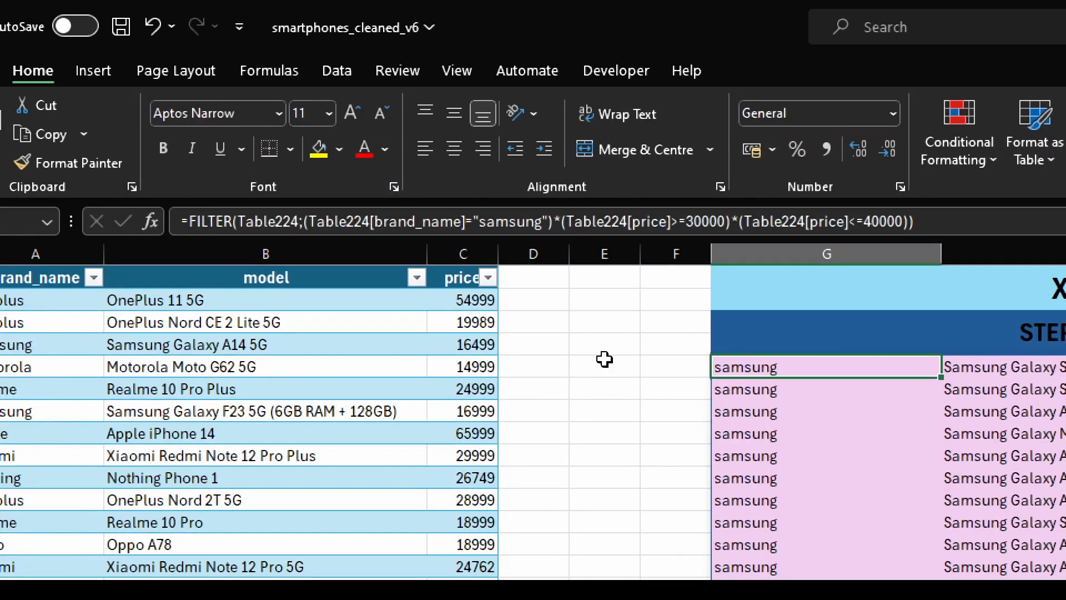
left_click(190, 222)
type("SORT(")
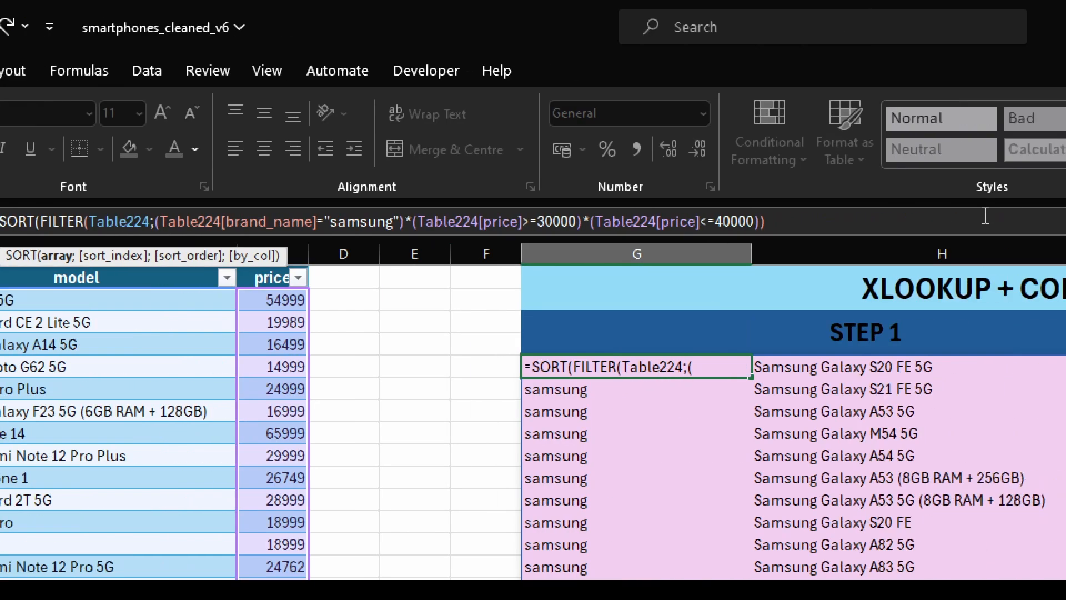
left_click(768, 223)
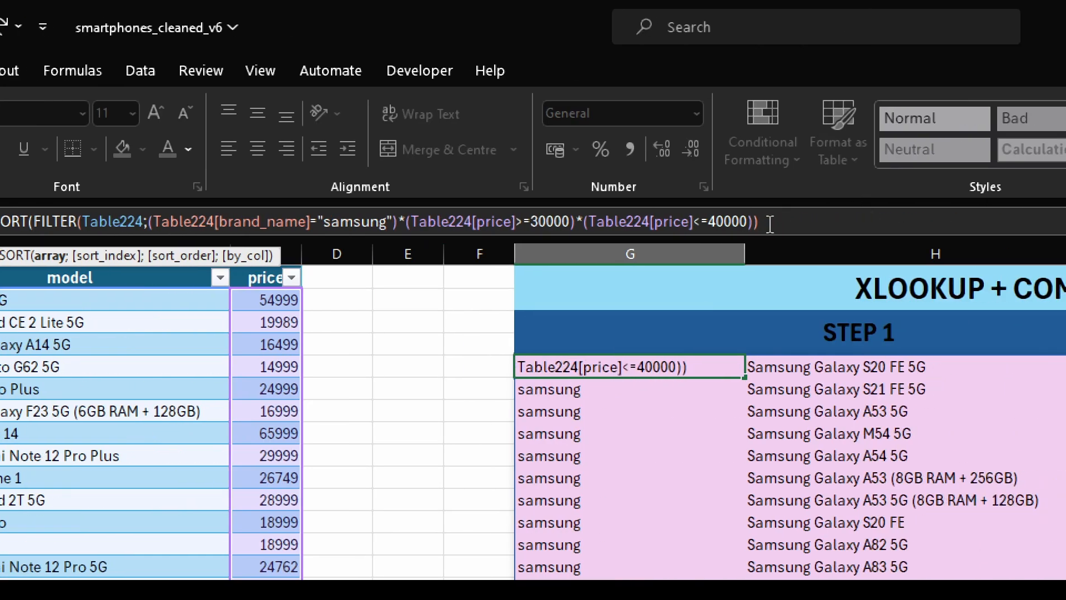
type(";3")
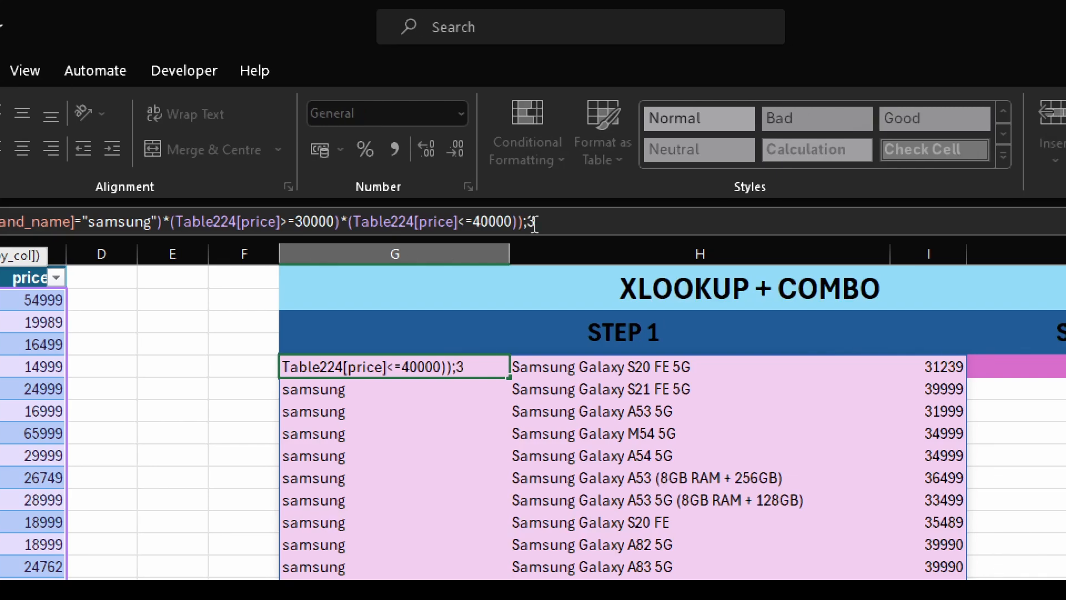
type(")")
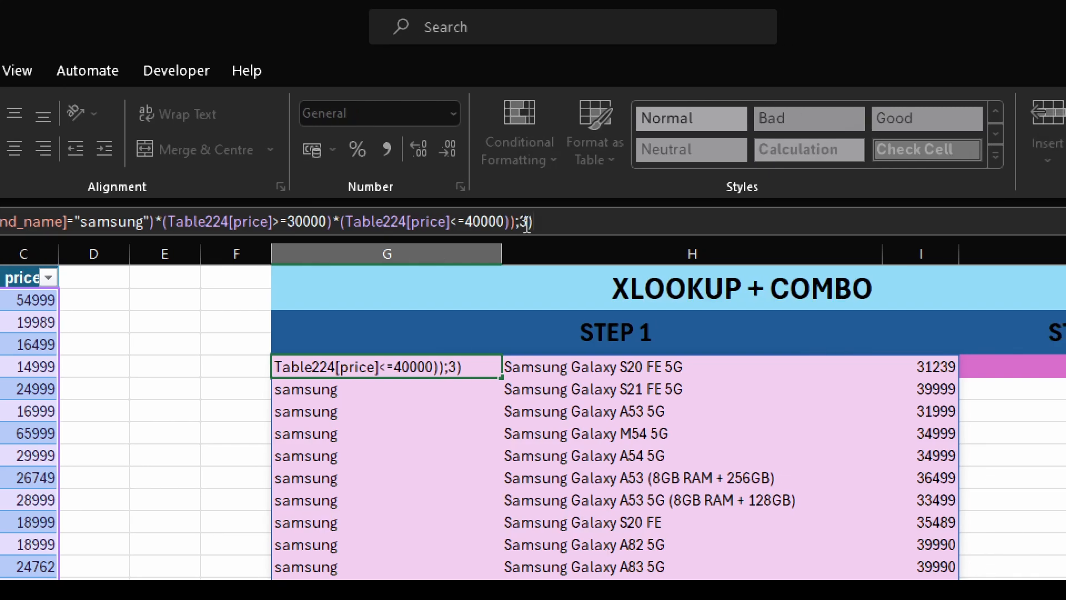
key("Return")
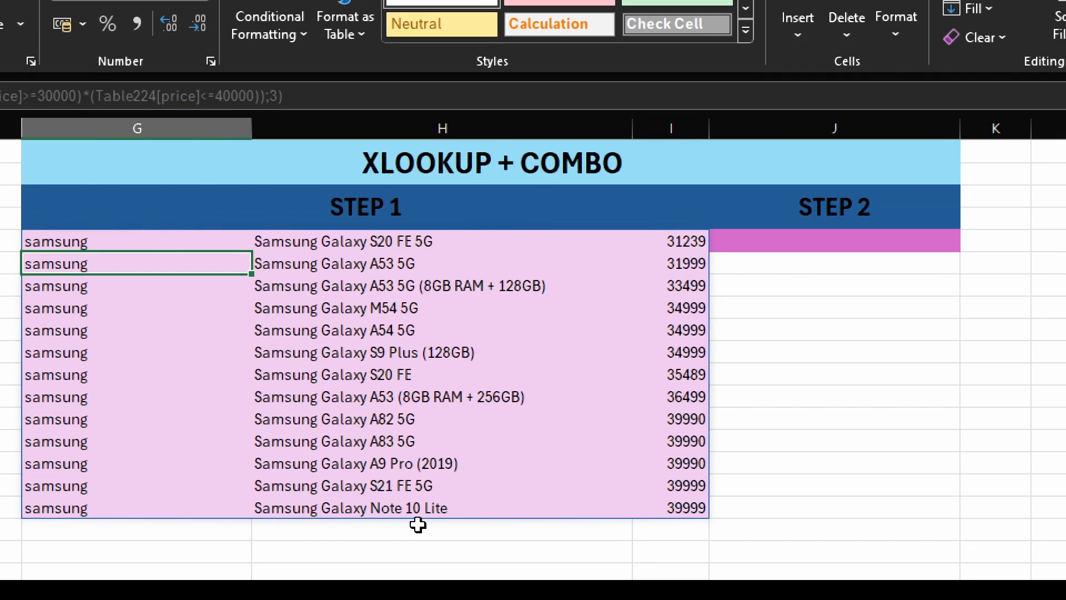
Start an XLOOKUP formula in J5 under STEP 2 with lookup value I17 and lookup array I5:I17
double_click(770, 242)
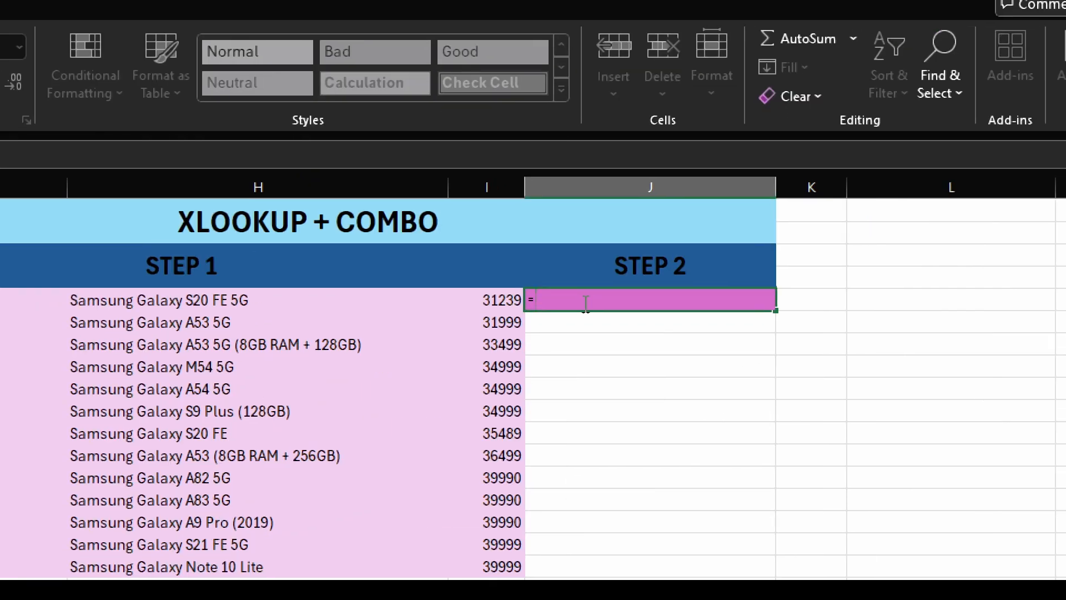
type("=xlookup")
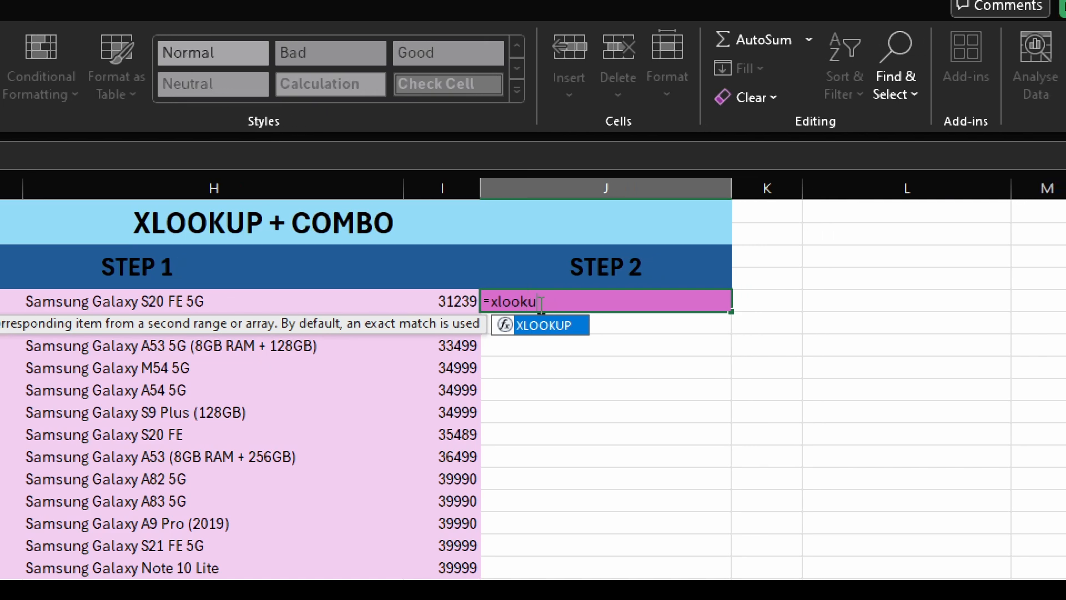
type("(")
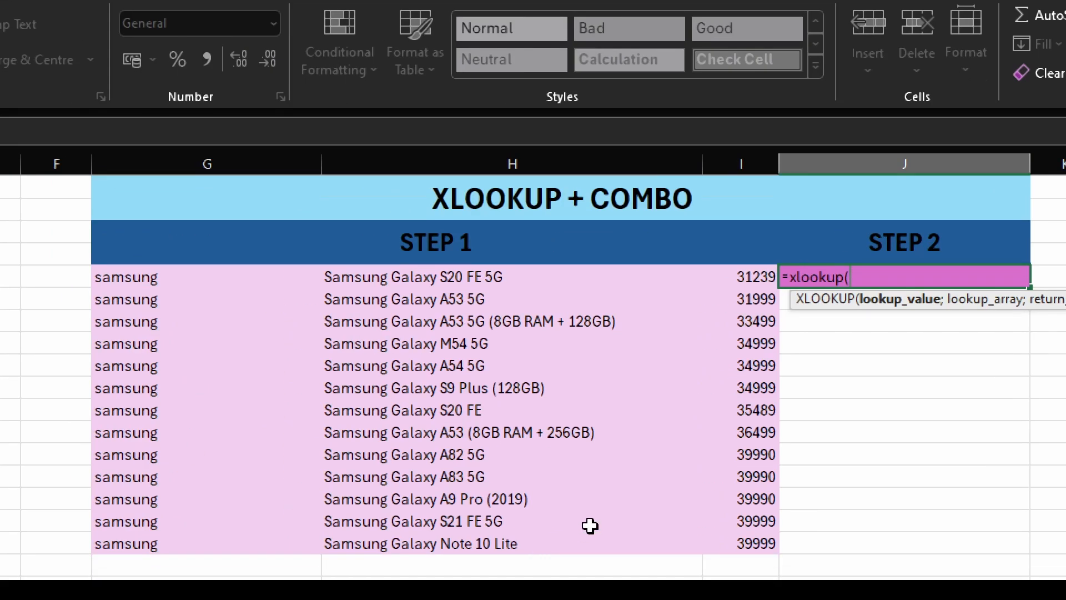
left_click(752, 542)
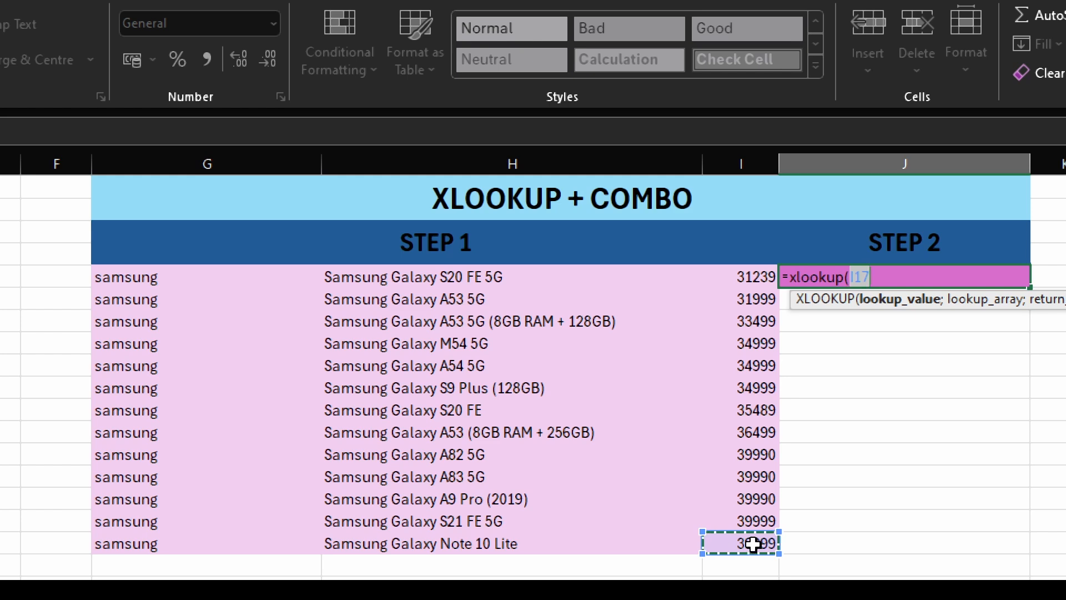
type(";")
left_click_drag(755, 278, 754, 344)
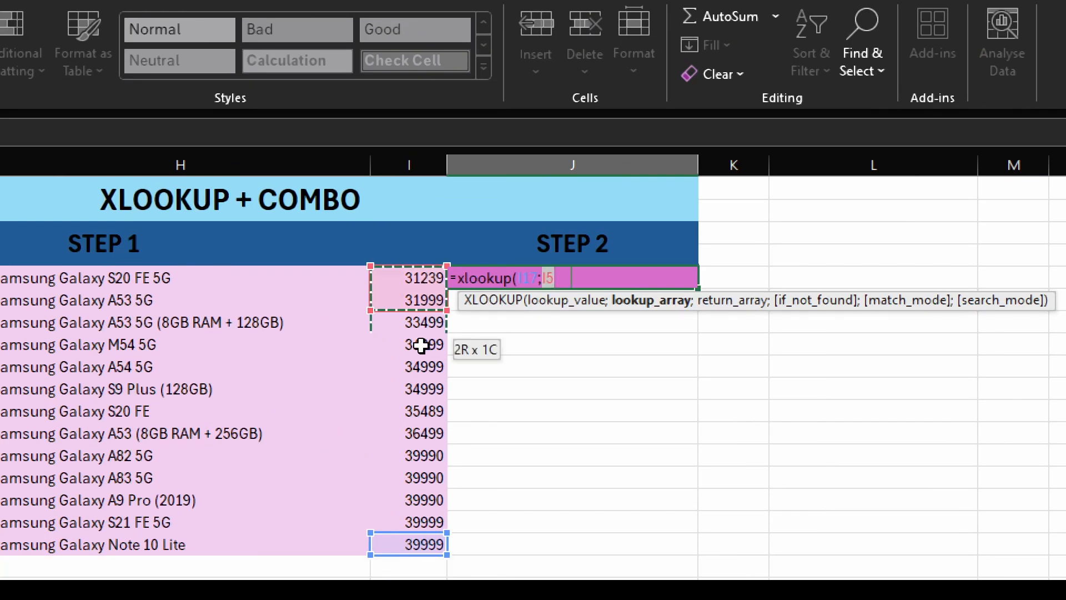
left_click_drag(422, 345, 415, 544)
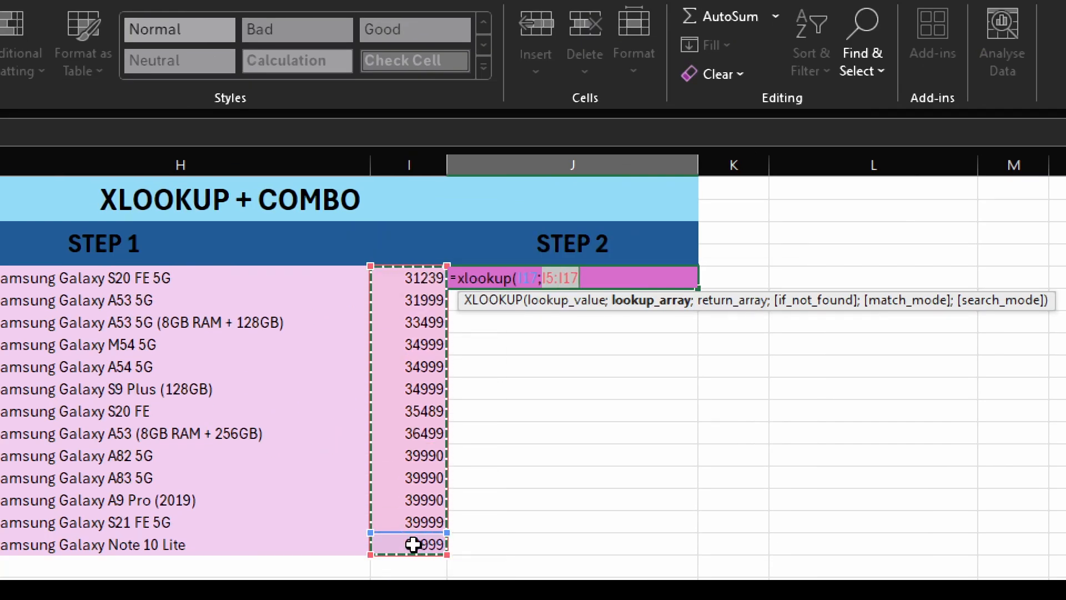
Set the return array of the XLOOKUP formula in J5 to the absolute range $H$5:$H$17
type(";")
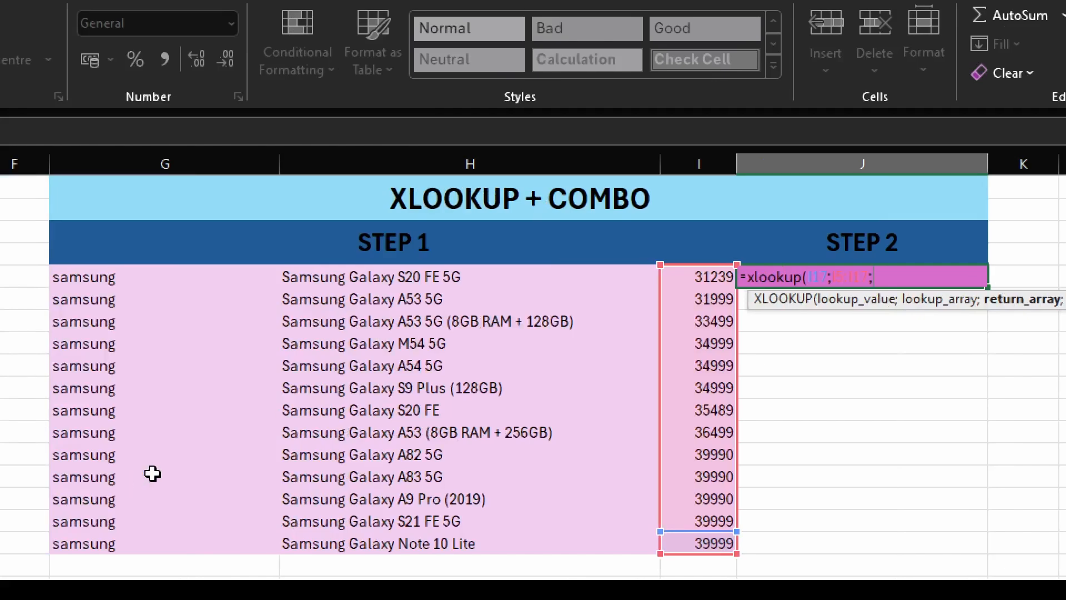
left_click_drag(298, 269, 316, 543)
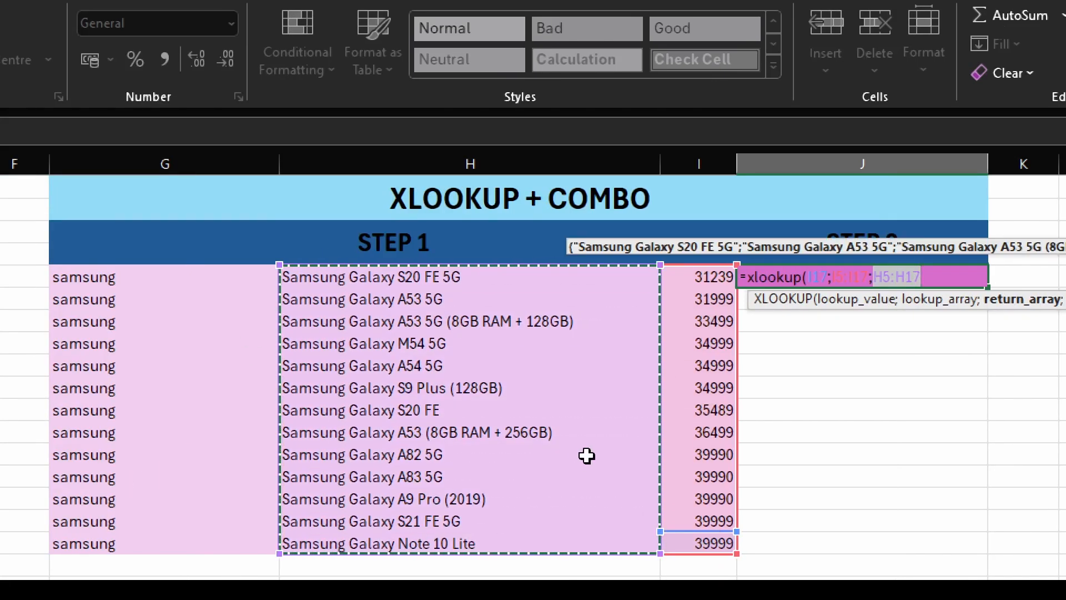
key("F4")
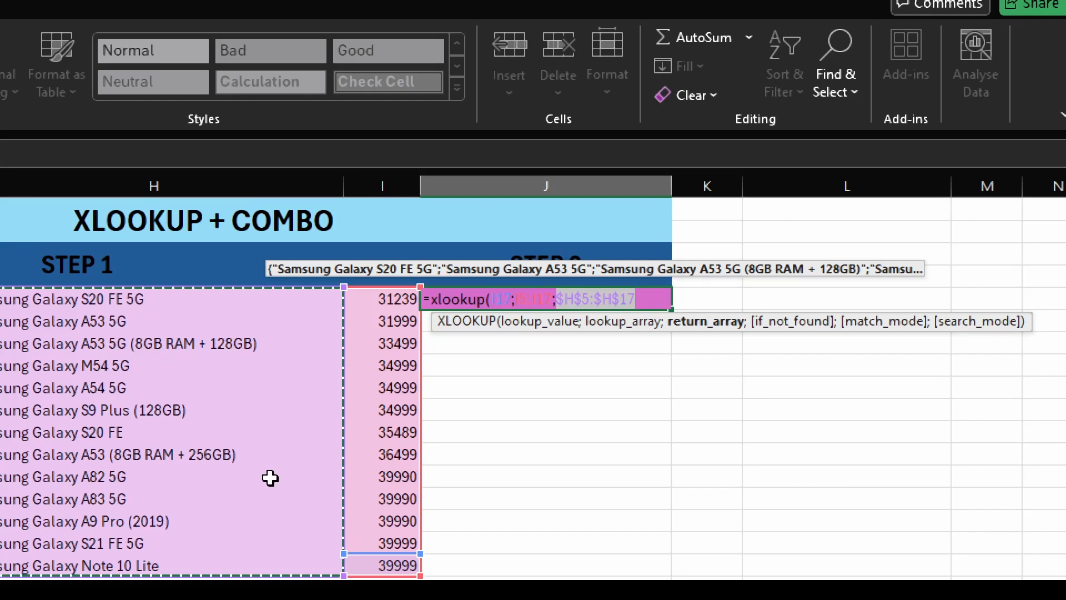
type(")")
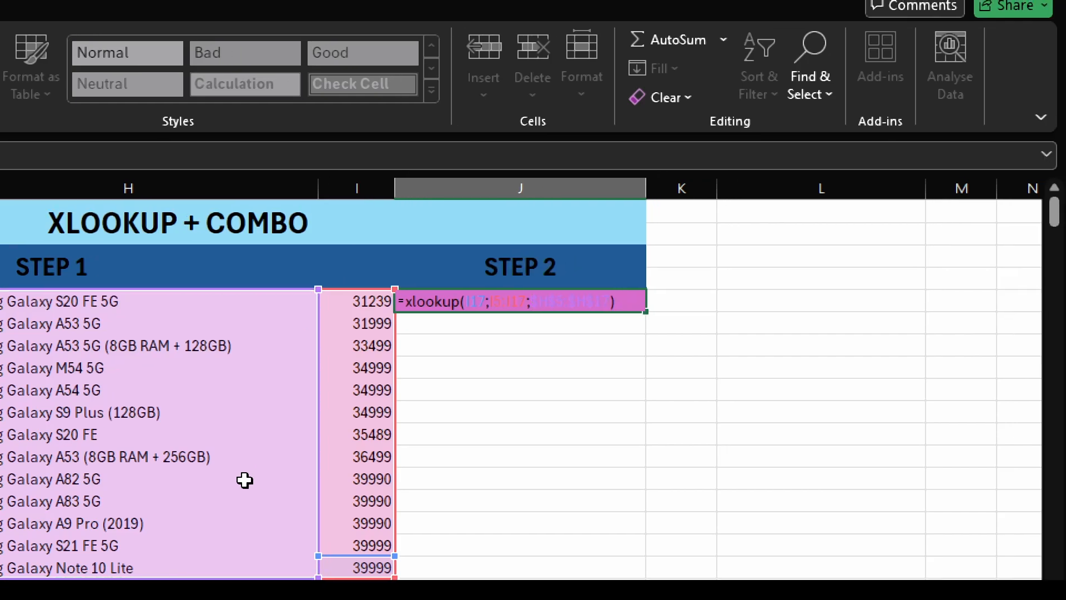
Leave if_not_found and match_mode empty in the J5 XLOOKUP, set search mode to -1 for last-to-first, and complete the formula
left_click(612, 300)
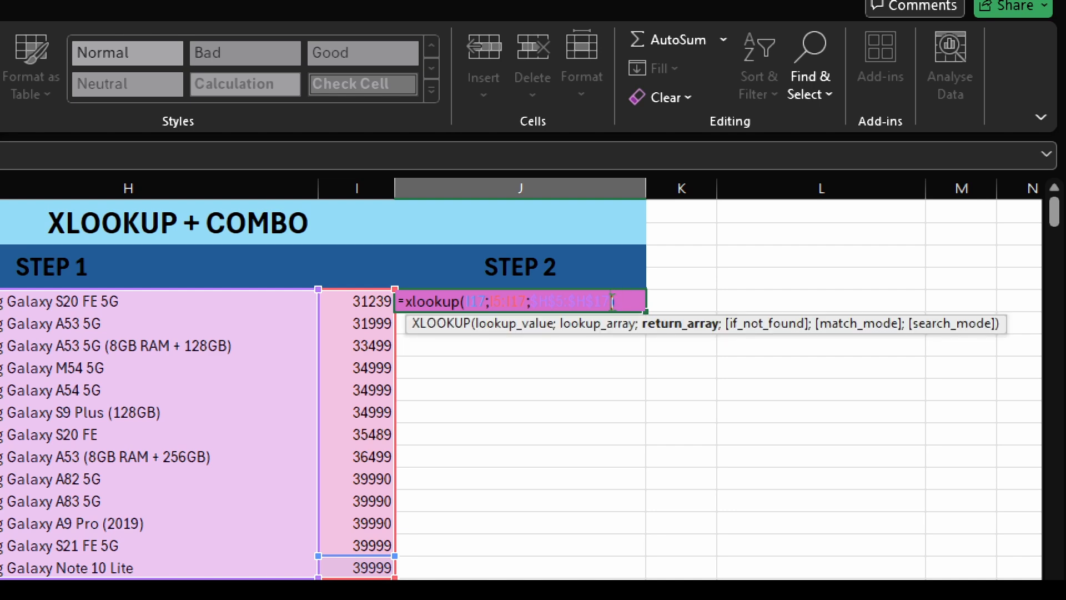
type(";")
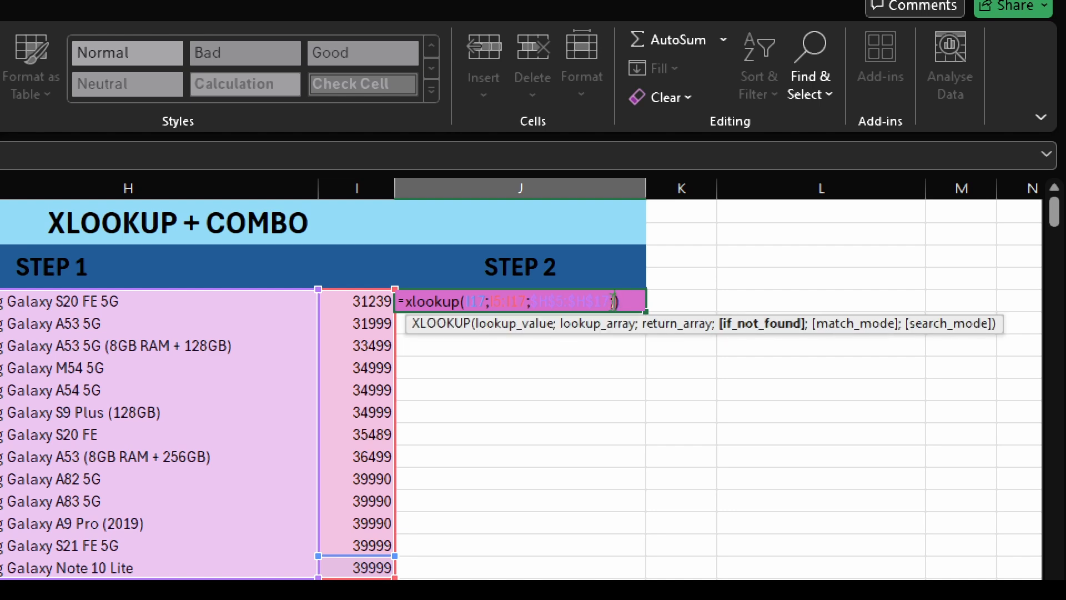
type(";")
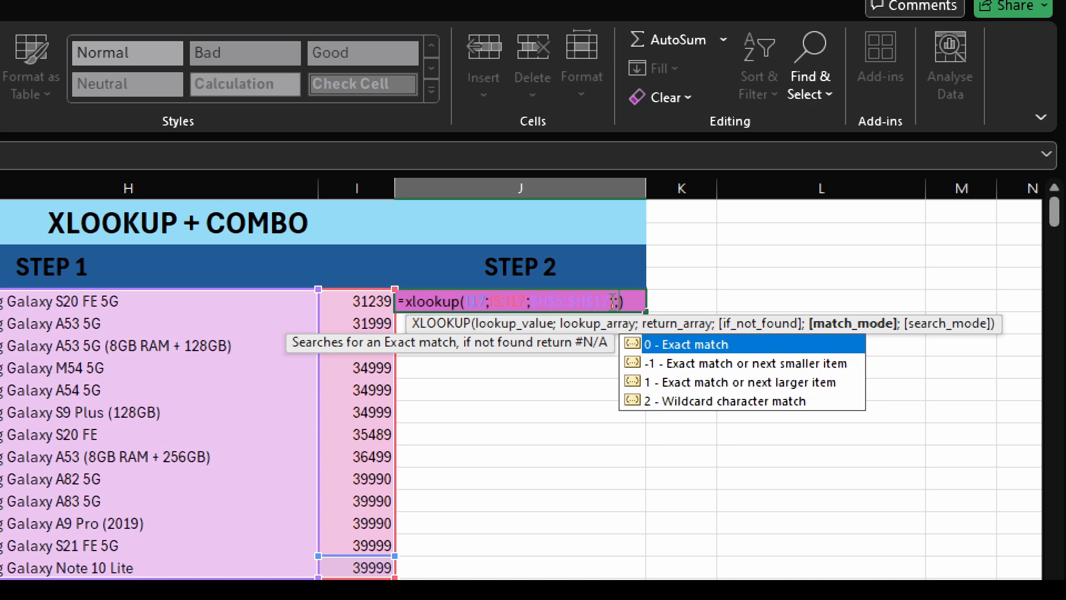
type(";")
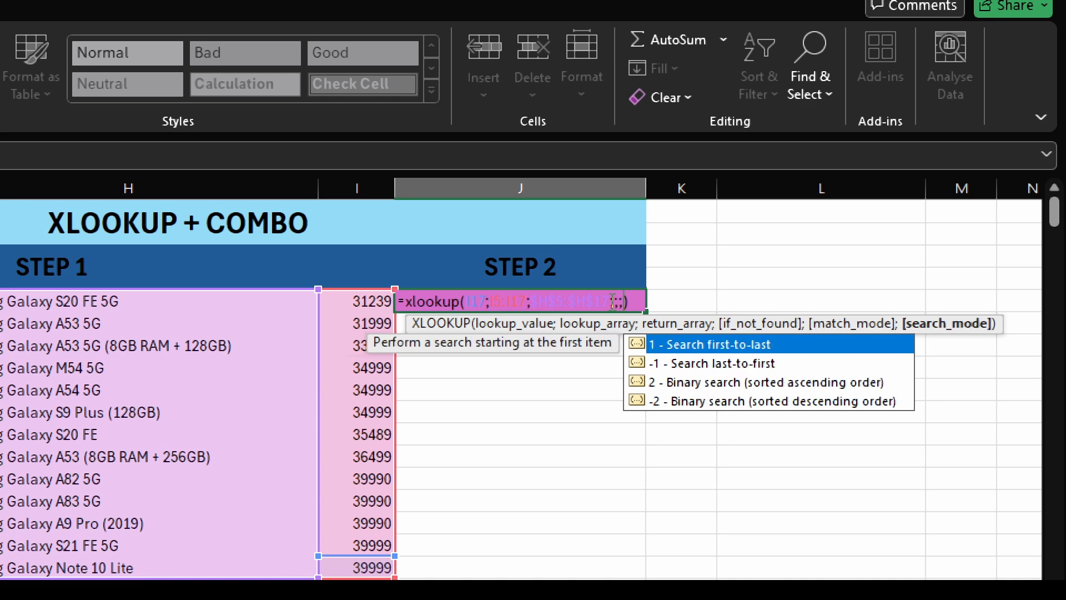
type("-1")
key("Return")
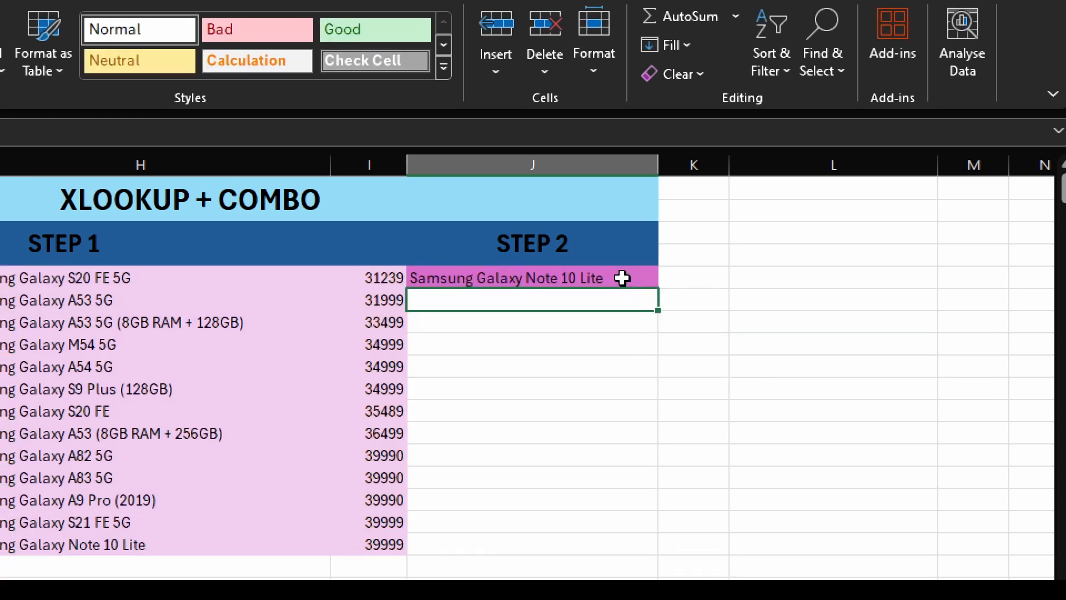
left_click(622, 278)
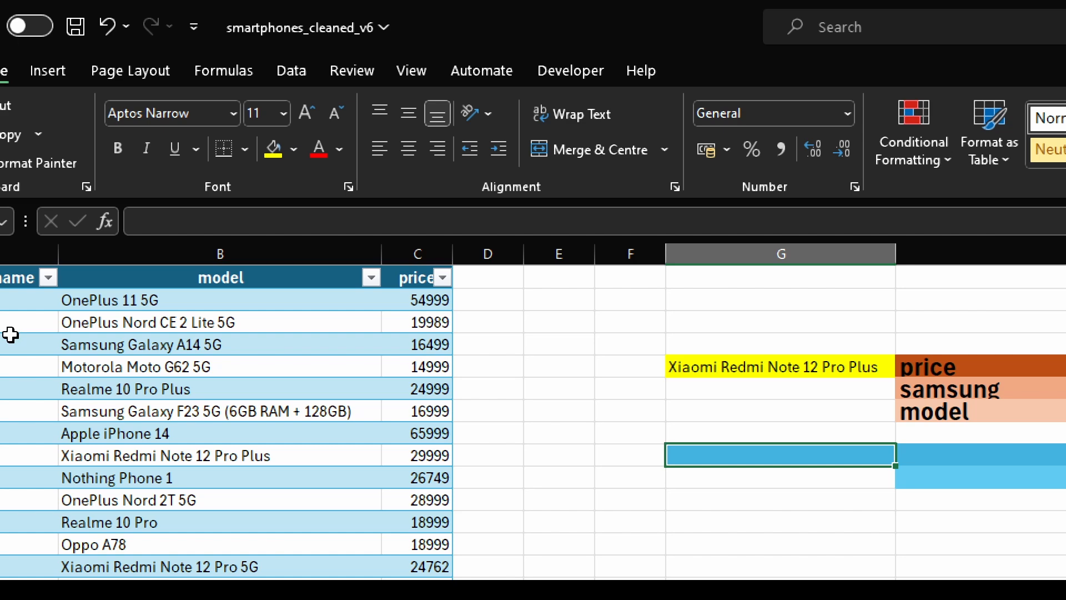
left_click(741, 431)
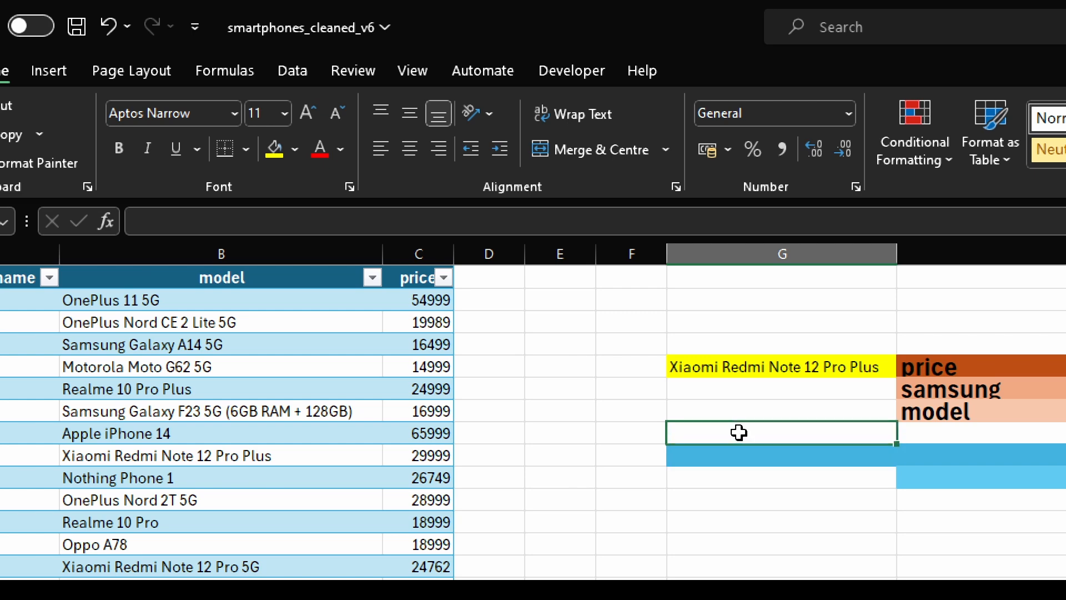
left_click(828, 365)
left_click(831, 390)
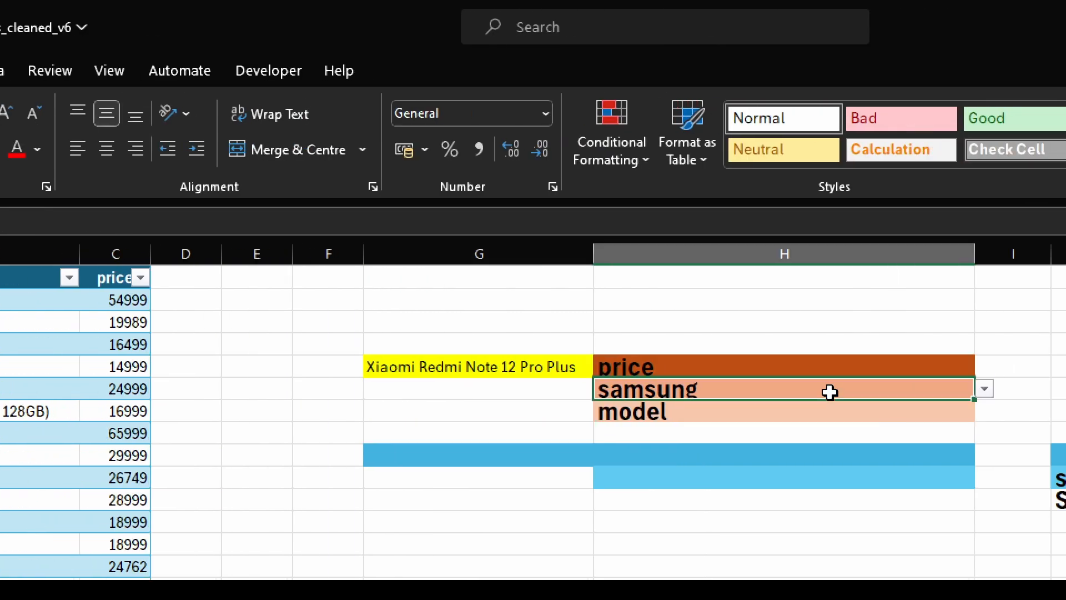
left_click(831, 412)
left_click(817, 363)
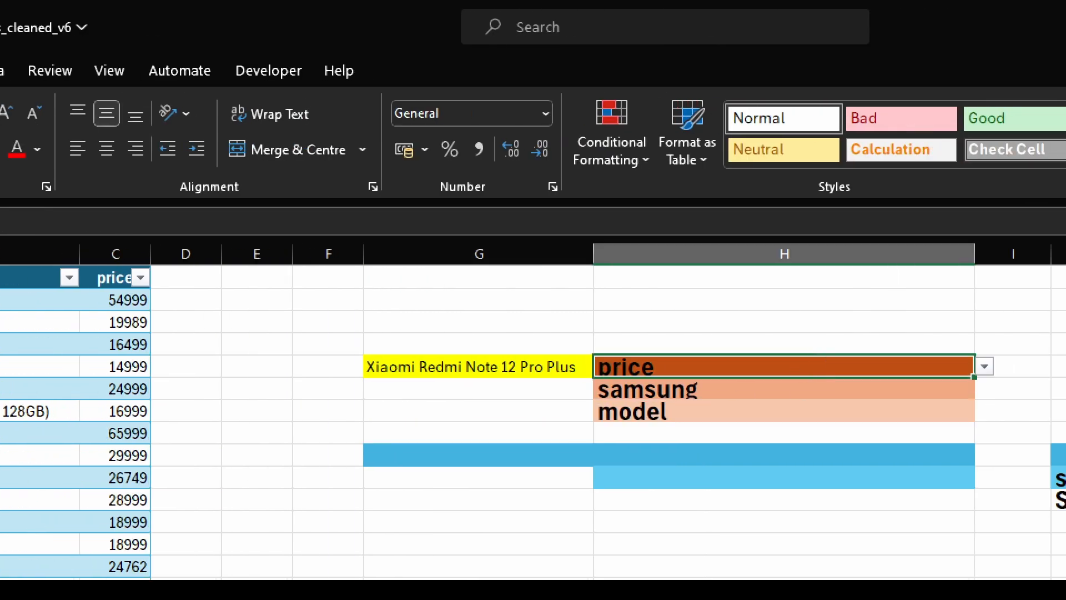
Start an XLOOKUP formula in G9 with the price criterion in H5 as the lookup value
double_click(683, 426)
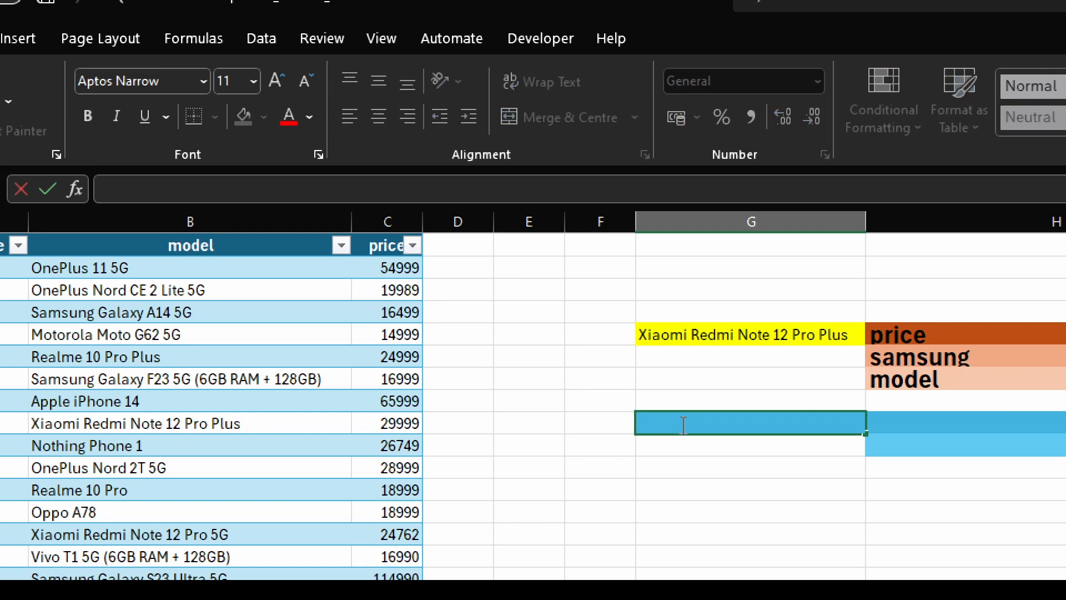
type("=xlo")
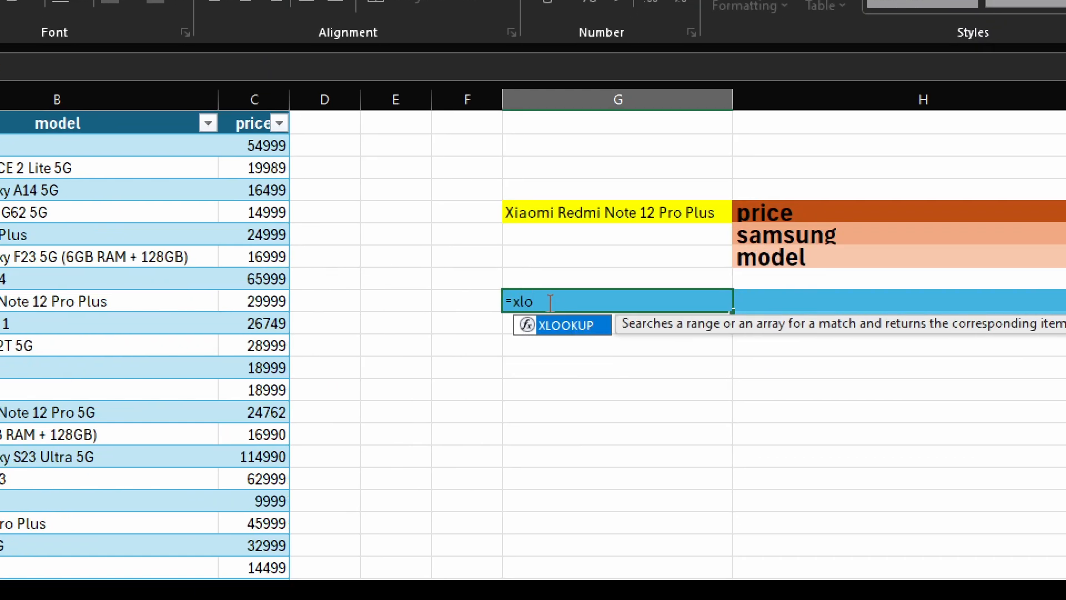
double_click(533, 328)
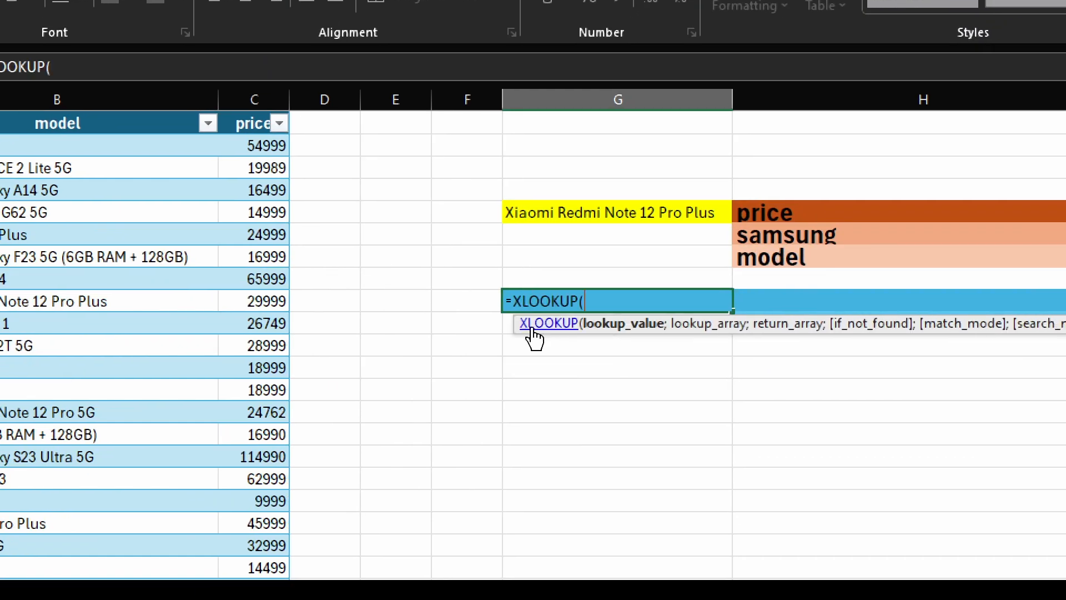
left_click(791, 209)
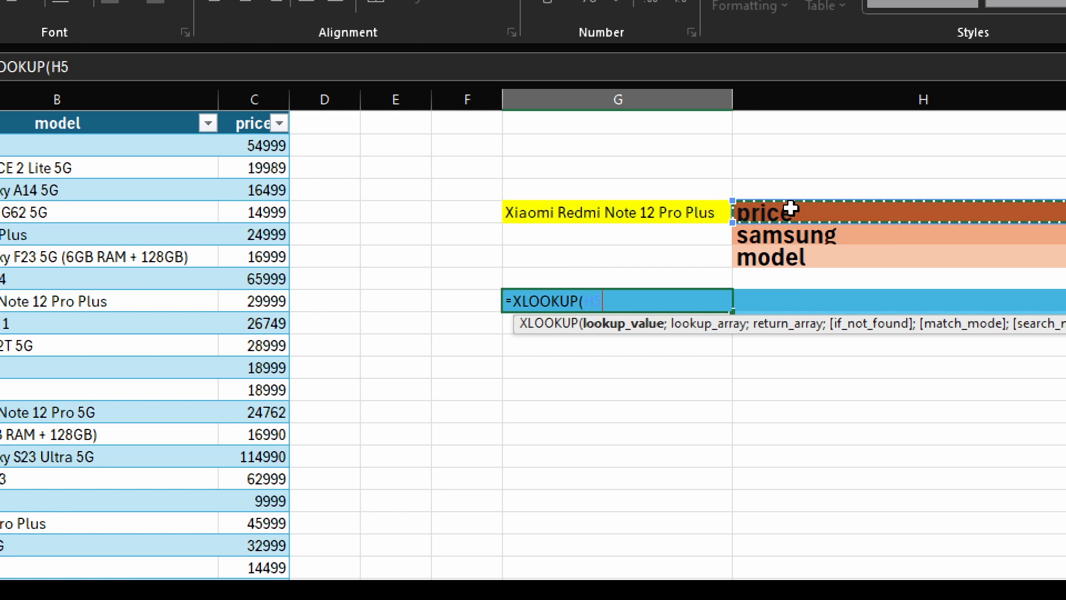
type(";")
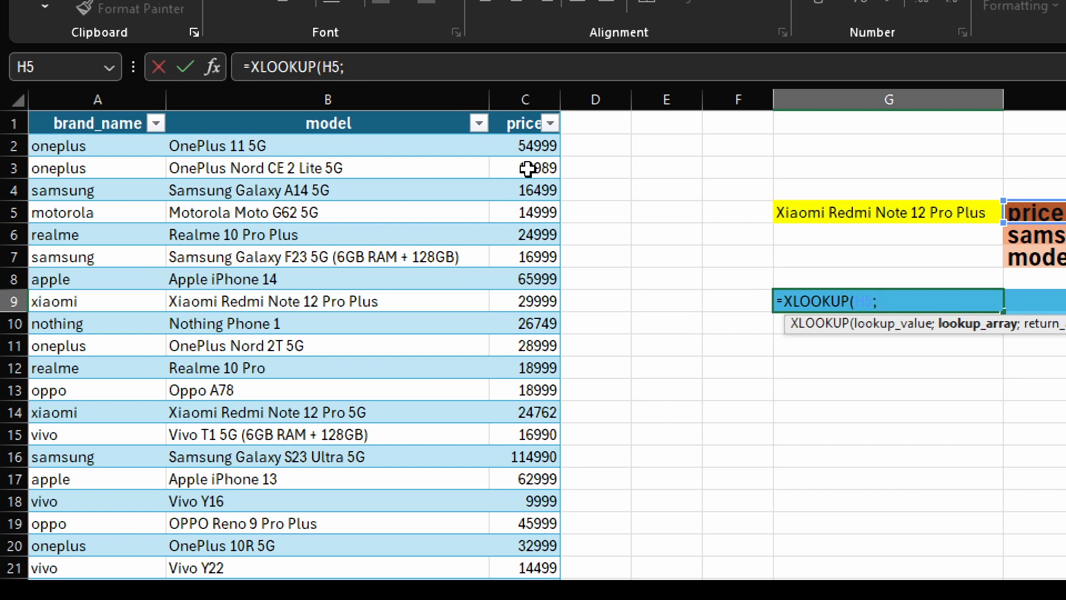
Fill the G9 XLOOKUP with lookup array Table22[#Headers] and return array Table22, and close the function
left_click_drag(69, 123, 548, 121)
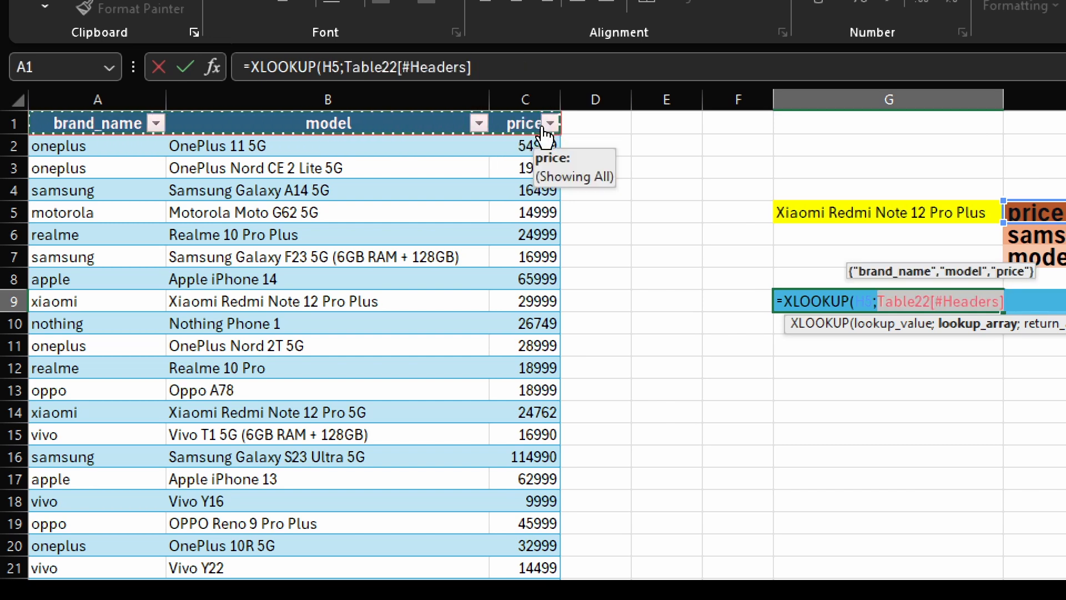
type(";")
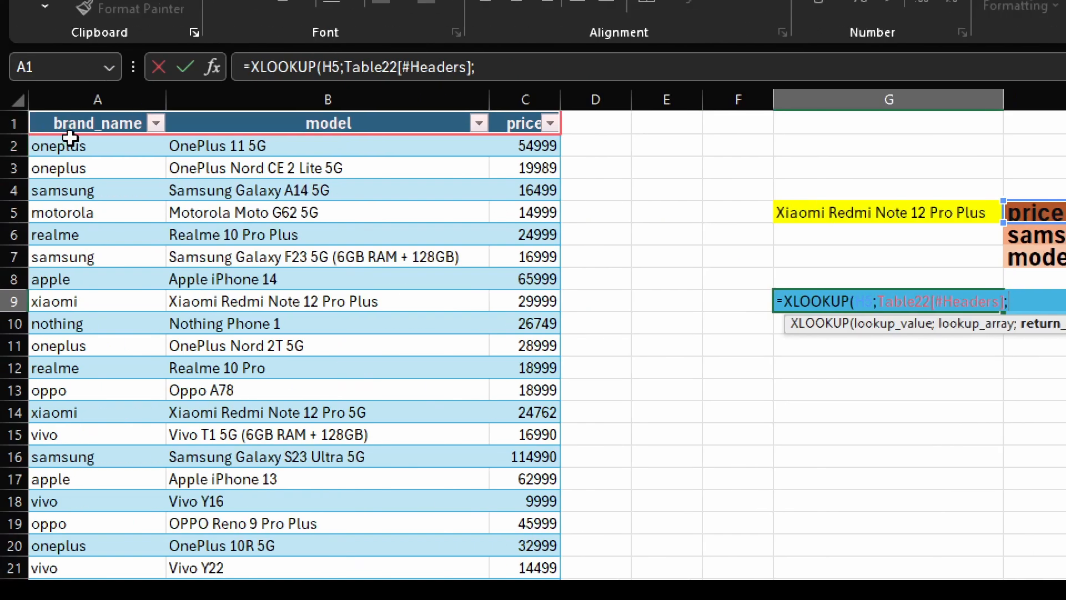
left_click(23, 103)
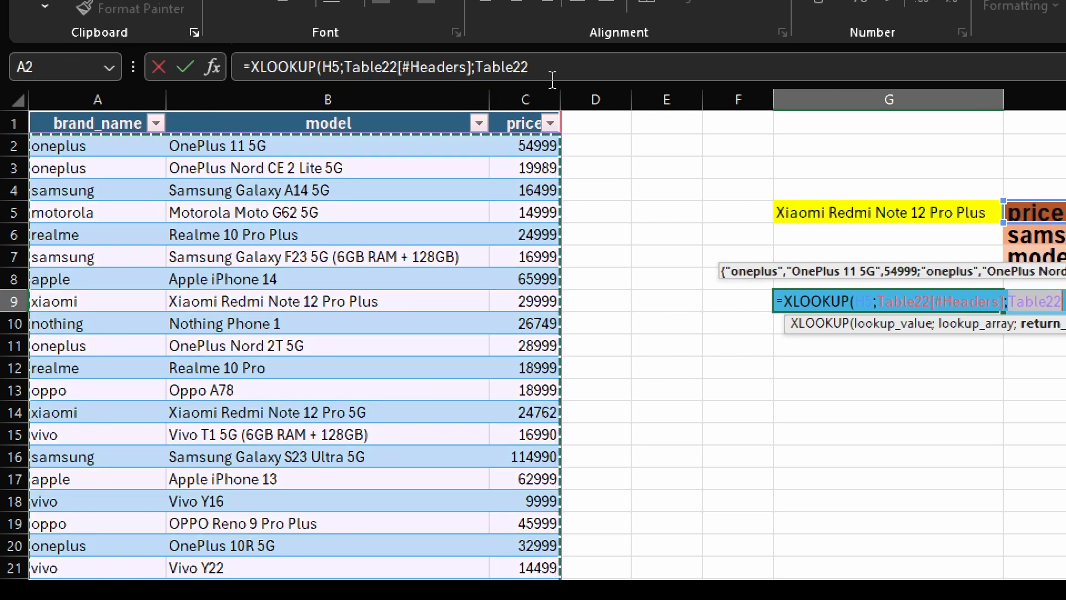
type(")")
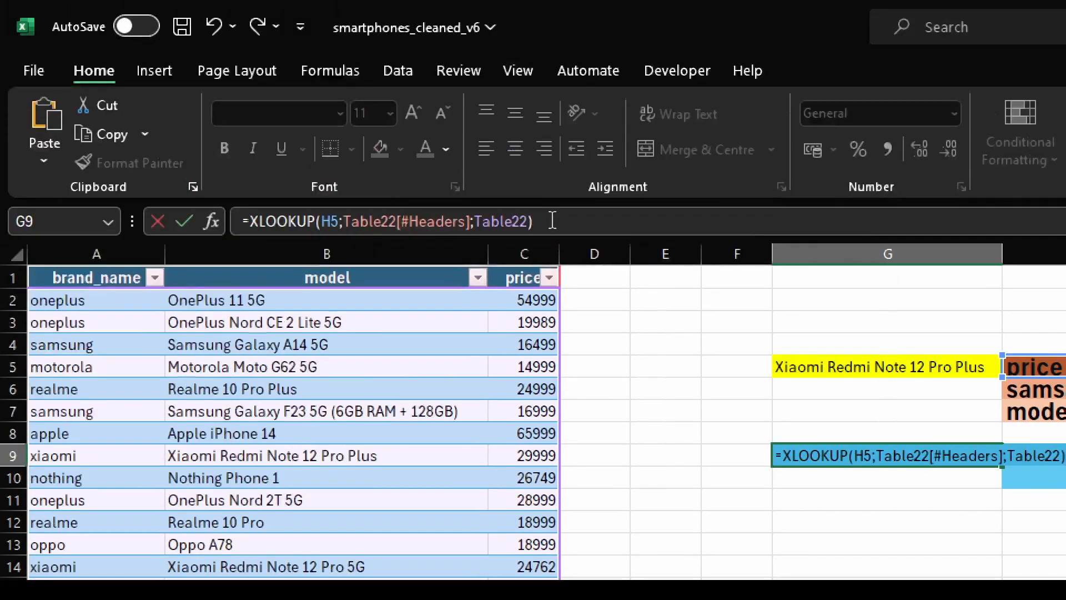
Copy the XLOOKUP expression from G9 without its equals sign, and enter the formula
left_click_drag(533, 67, 394, 51)
left_click_drag(395, 207, 253, 214)
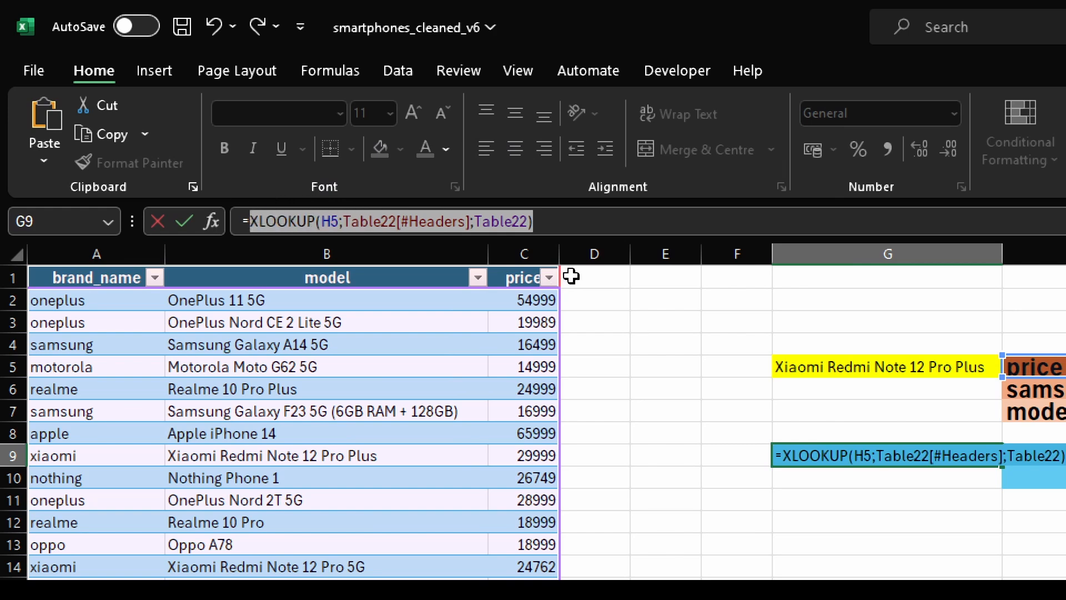
left_click(603, 225)
key("Return")
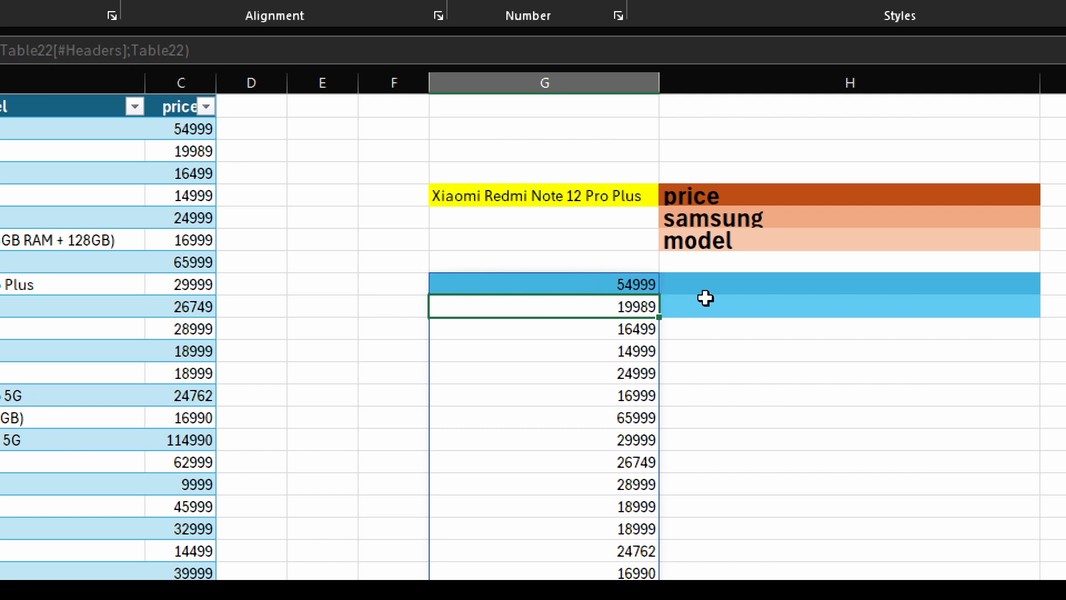
Start an XLOOKUP formula in H9 with lookup value G5 and lookup array Table22[model]
left_click(716, 284)
type("=")
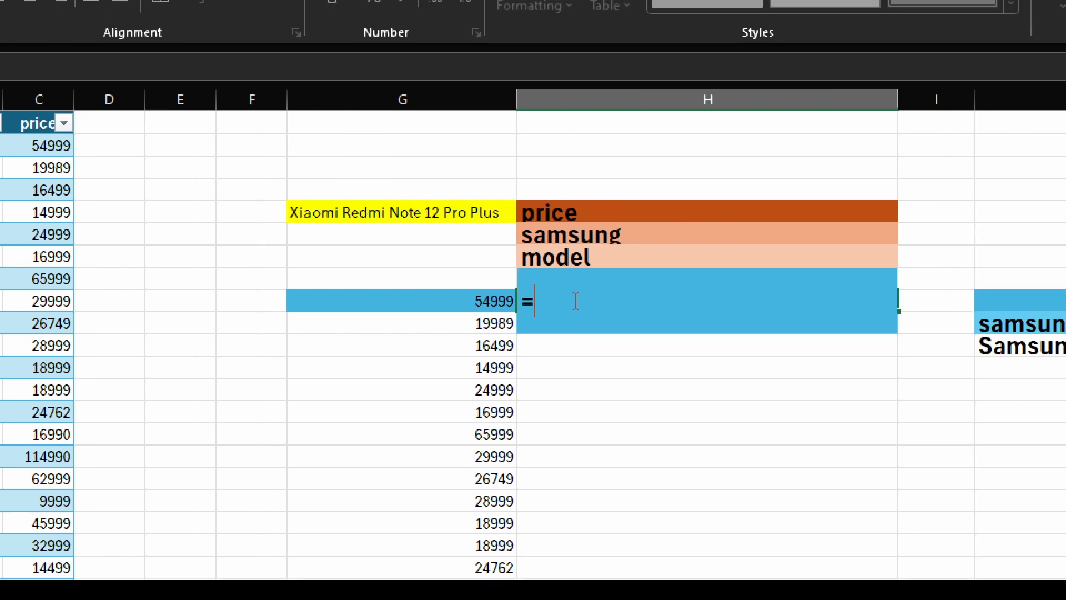
type("xl")
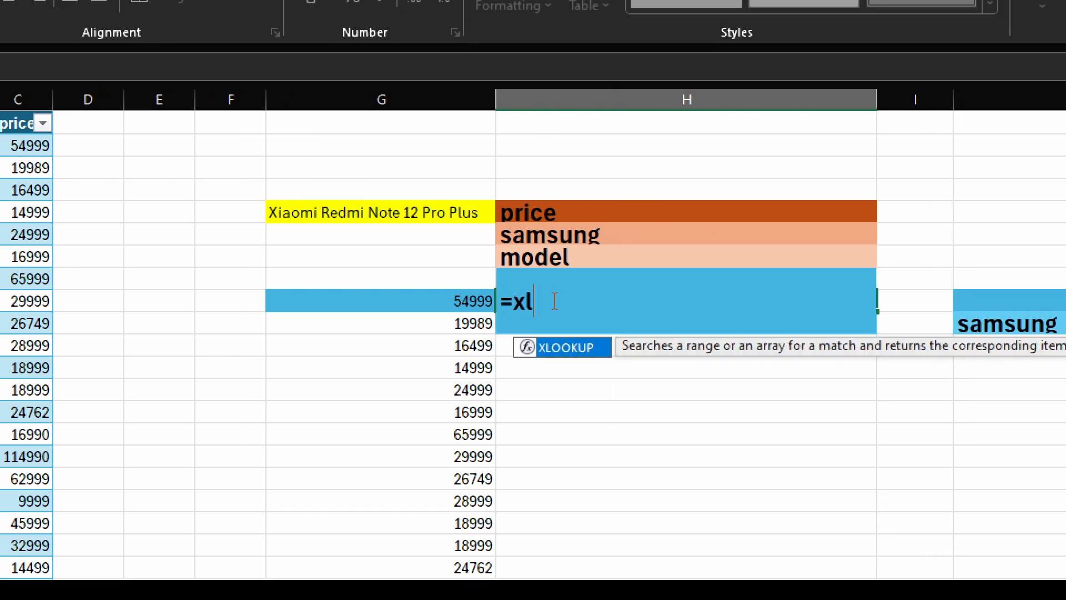
double_click(528, 351)
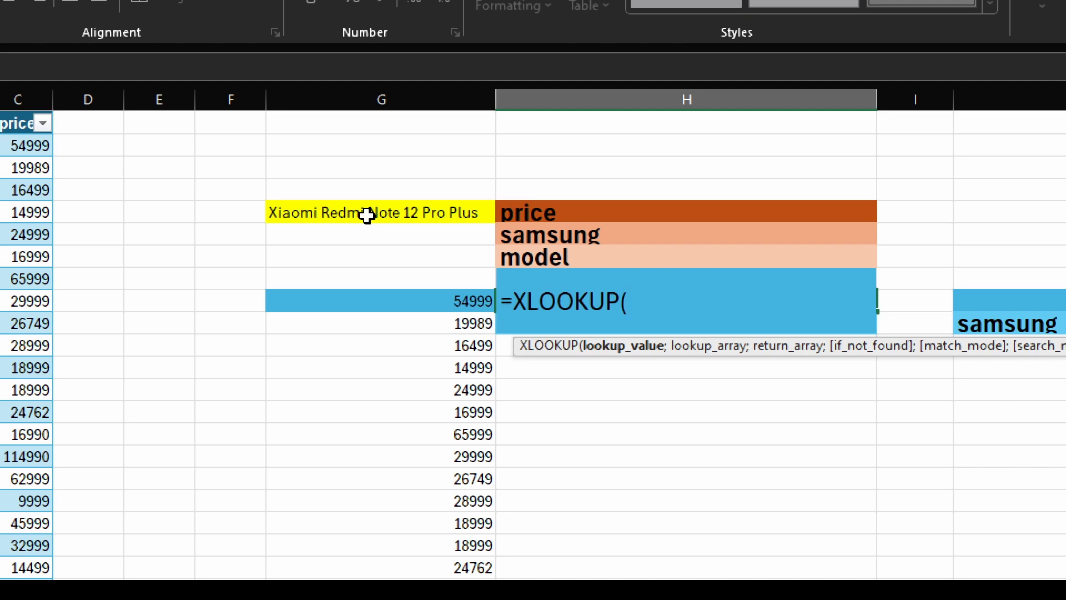
left_click(368, 215)
type(";")
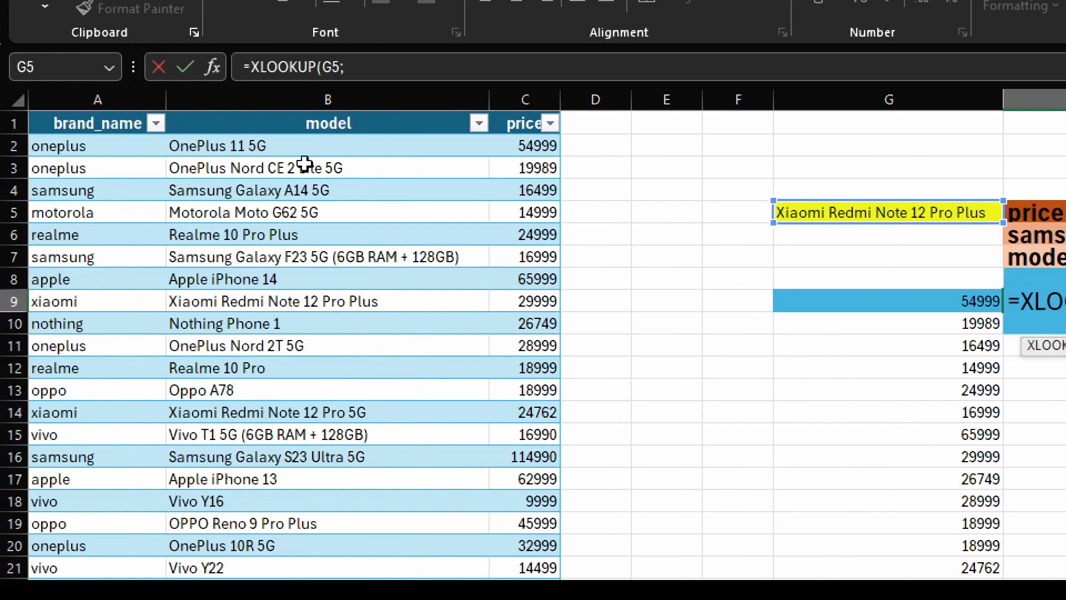
left_click(311, 107)
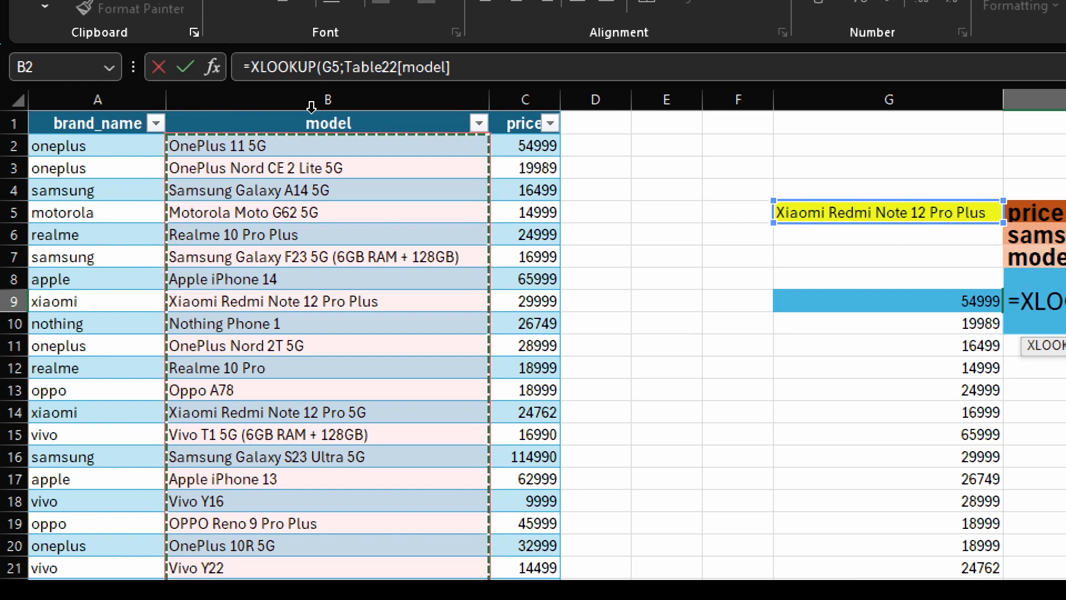
type(";")
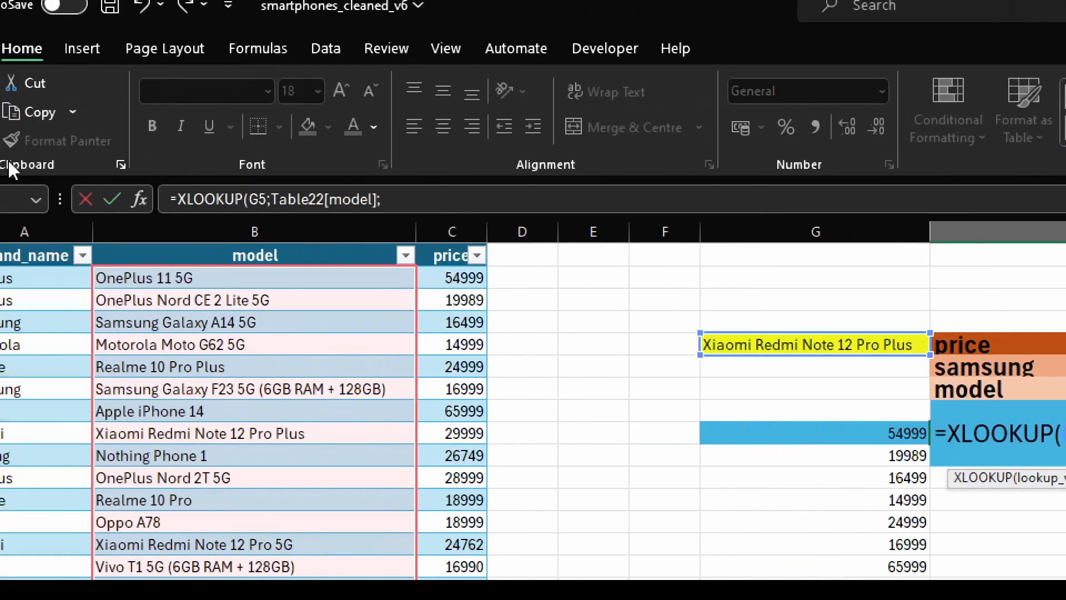
Paste the copied XLOOKUP(H5;Table22[#Headers];Table22) as the return array in H9 and complete the nested formula
left_click(394, 199)
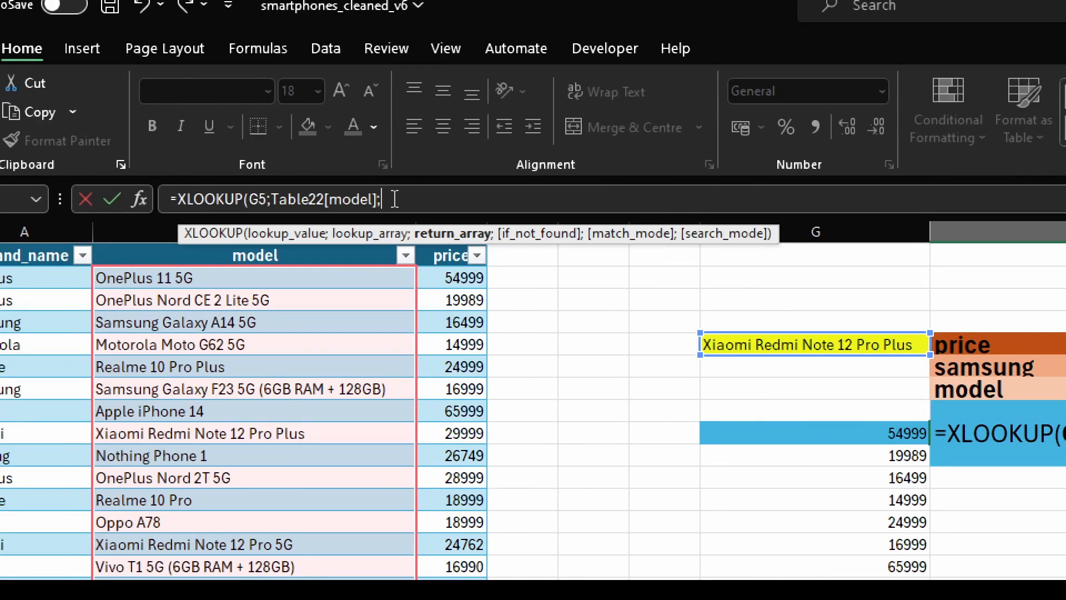
key("ctrl+v")
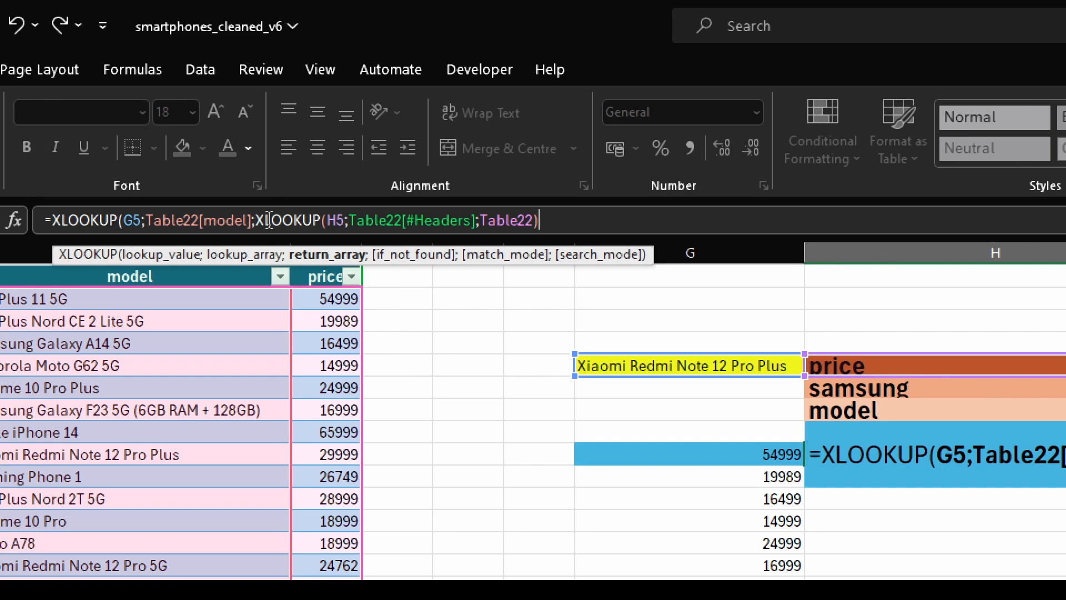
type(")")
key("ctrl+Return")
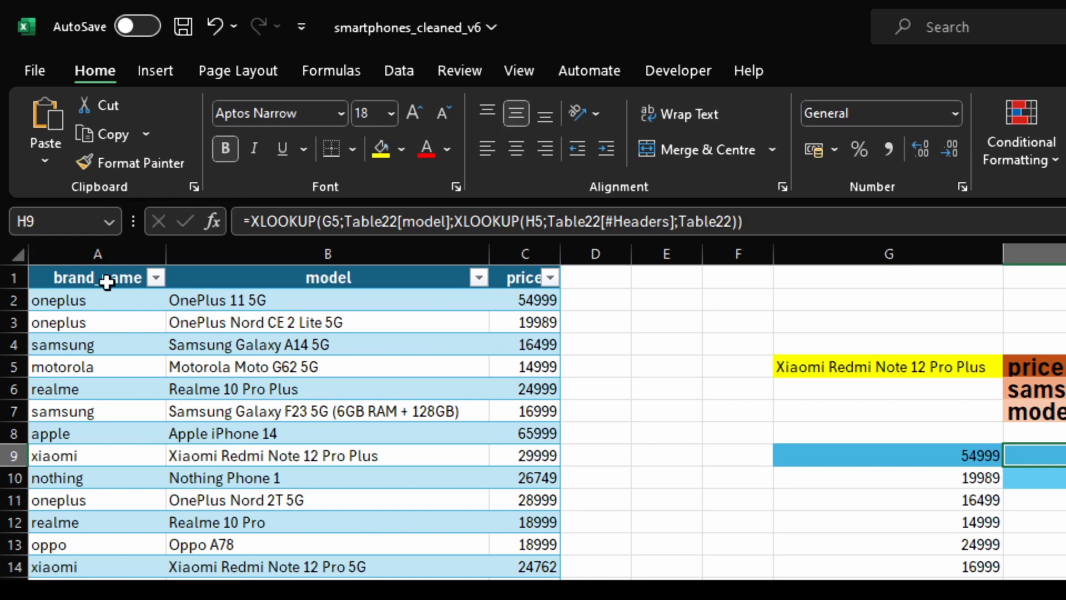
left_click_drag(97, 287, 534, 279)
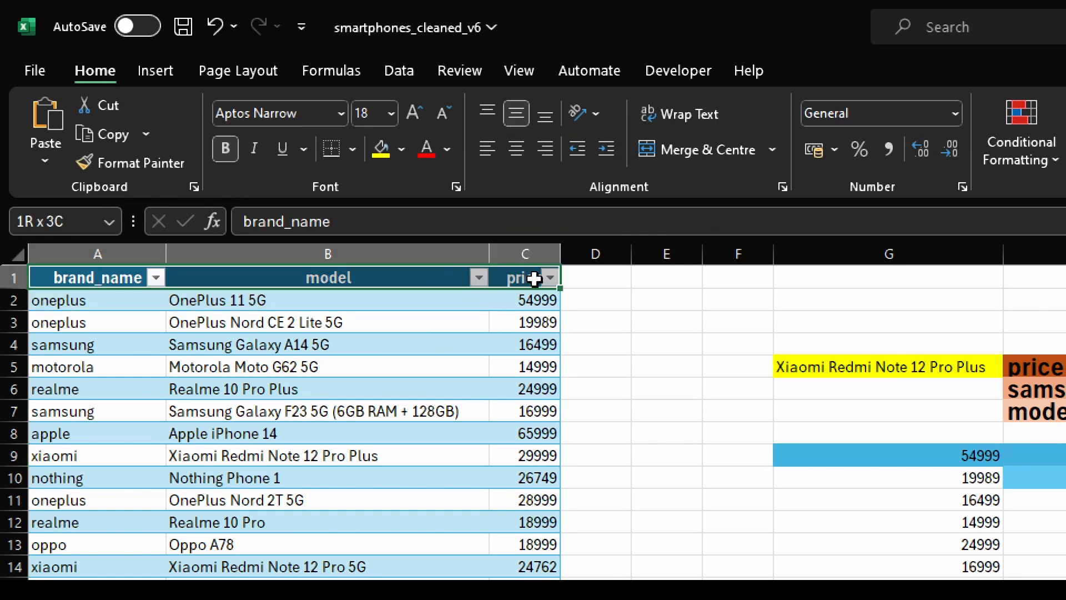
left_click(343, 319)
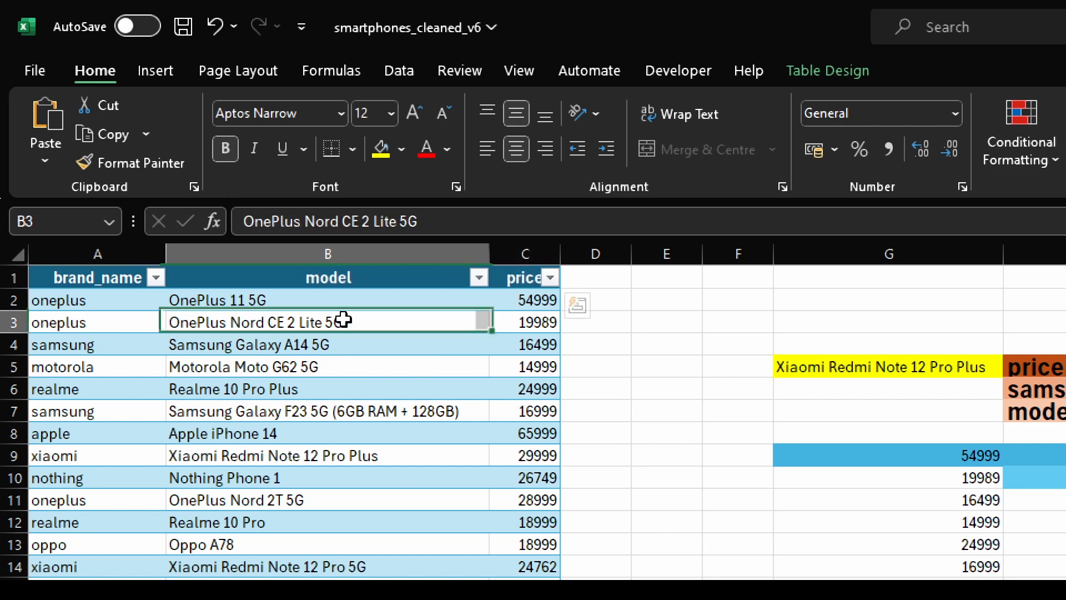
left_click_drag(357, 277, 347, 541)
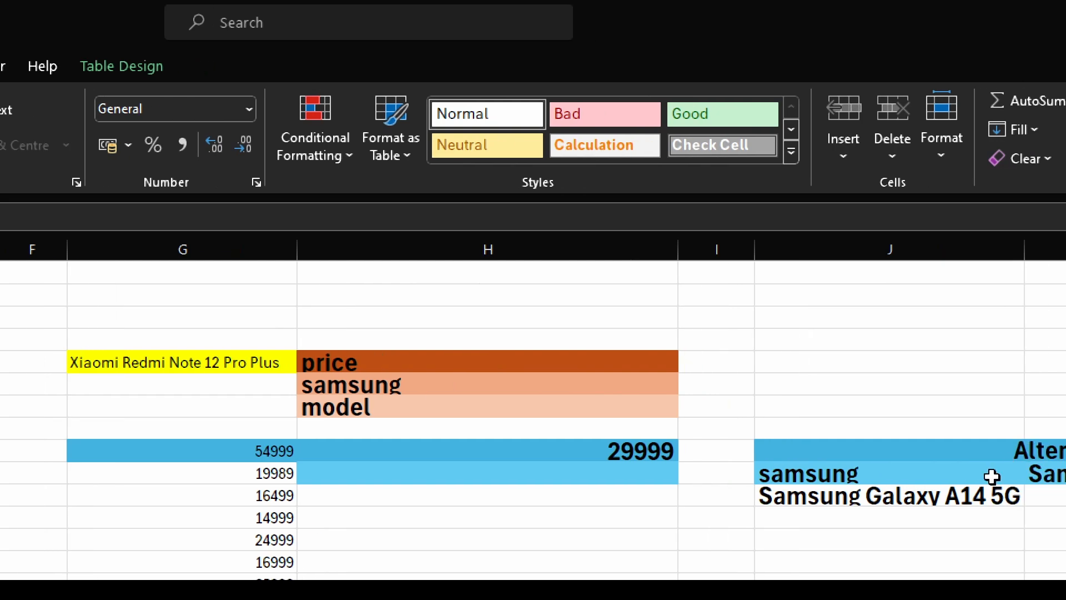
left_click(978, 496)
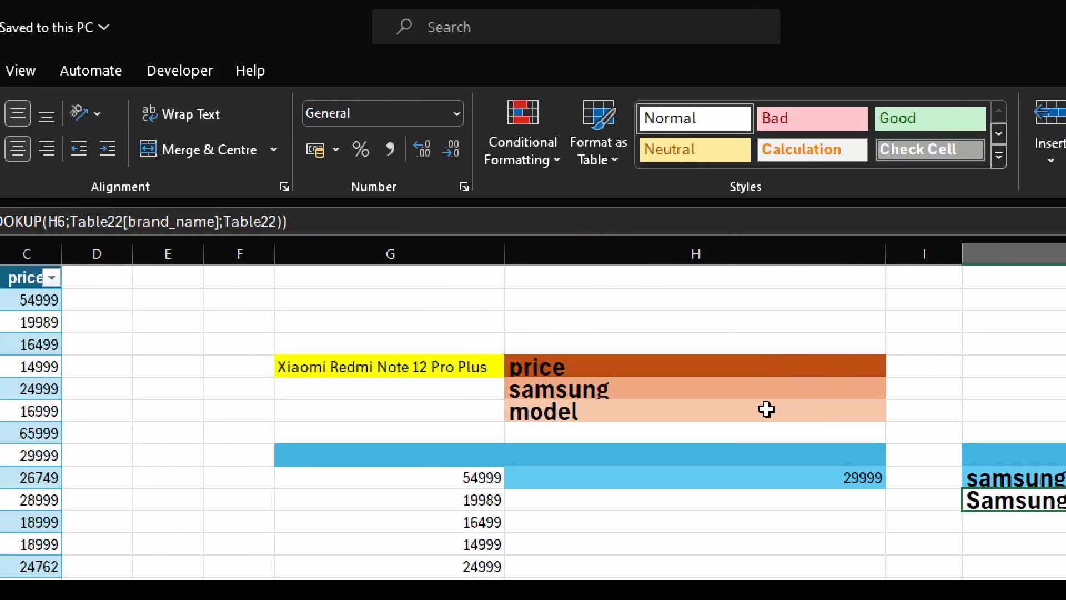
Change the lookup criteria by setting the header in H5 to brand_name and the brand in H6 to apple
left_click(716, 362)
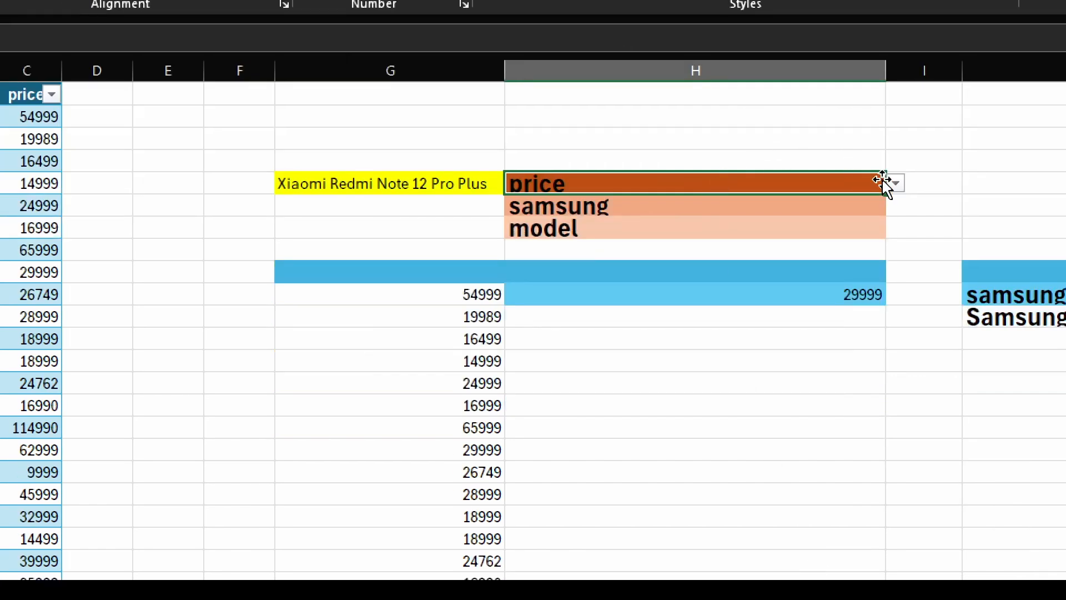
left_click(897, 366)
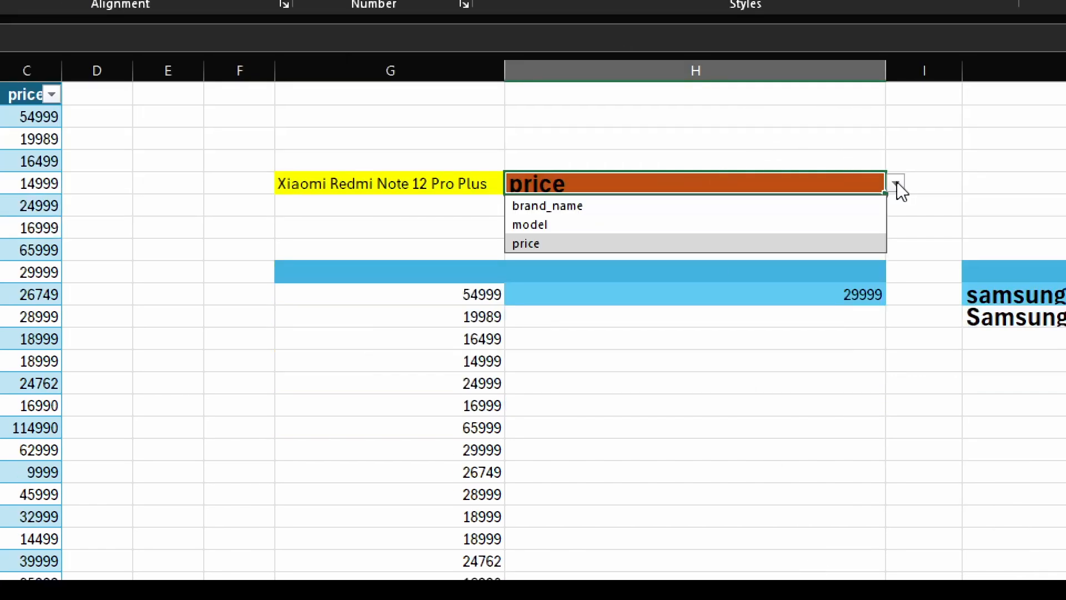
left_click(640, 210)
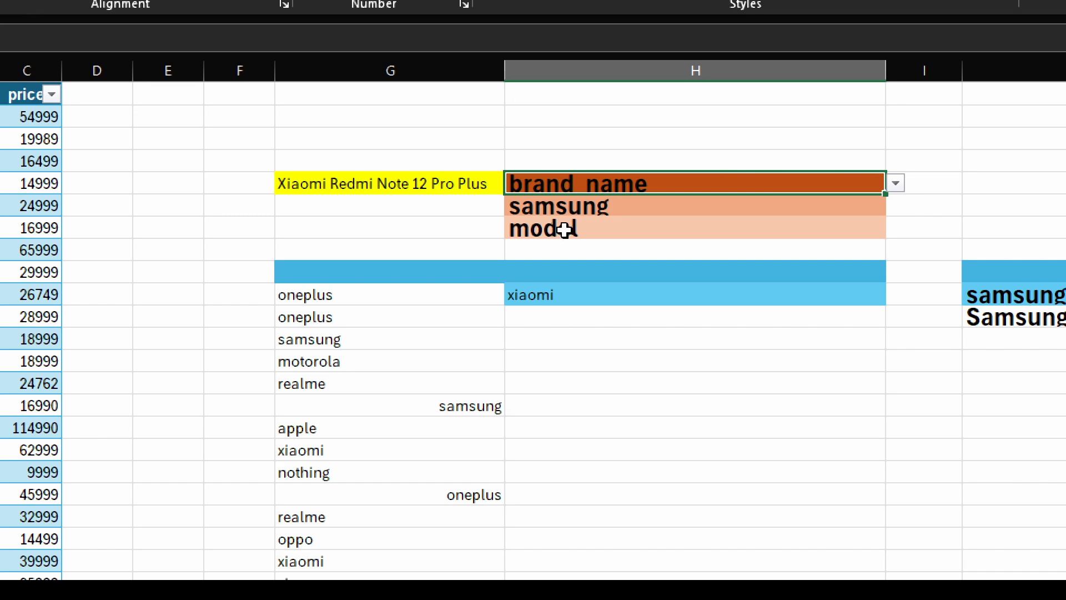
left_click(564, 208)
left_click(896, 207)
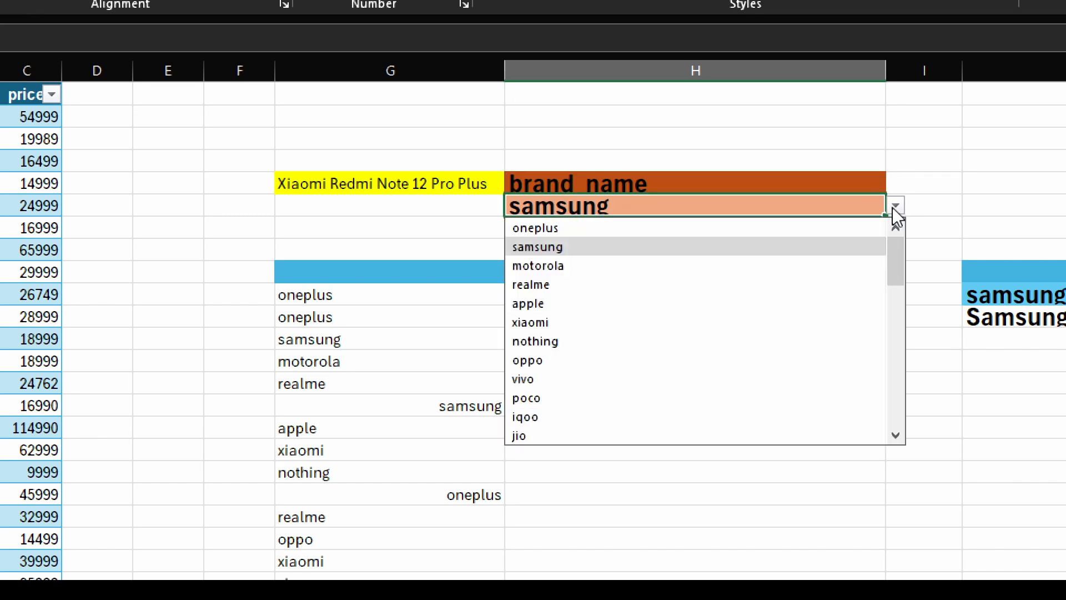
left_click(630, 303)
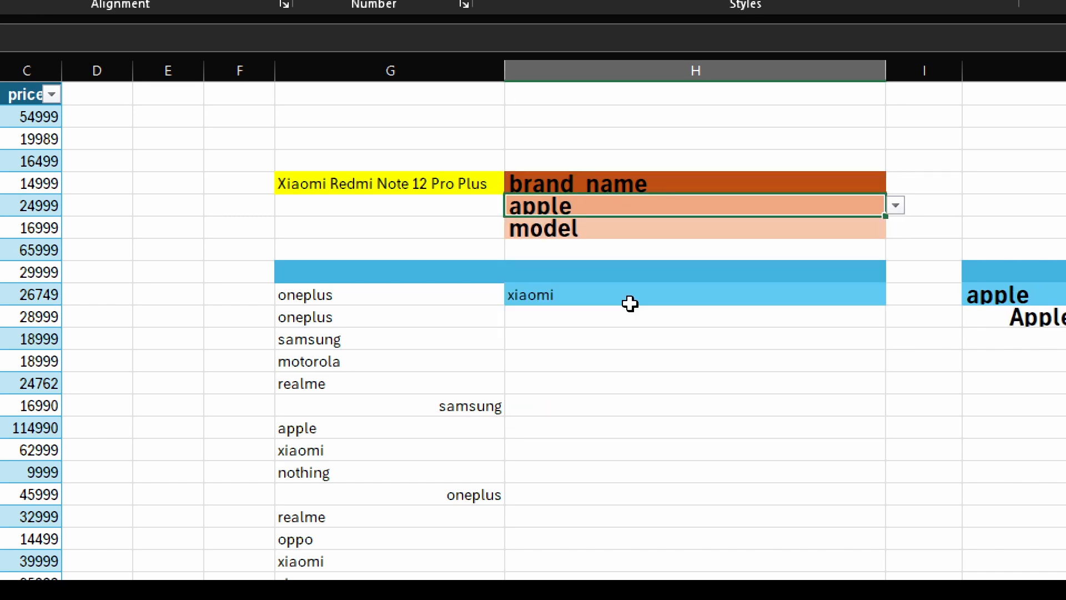